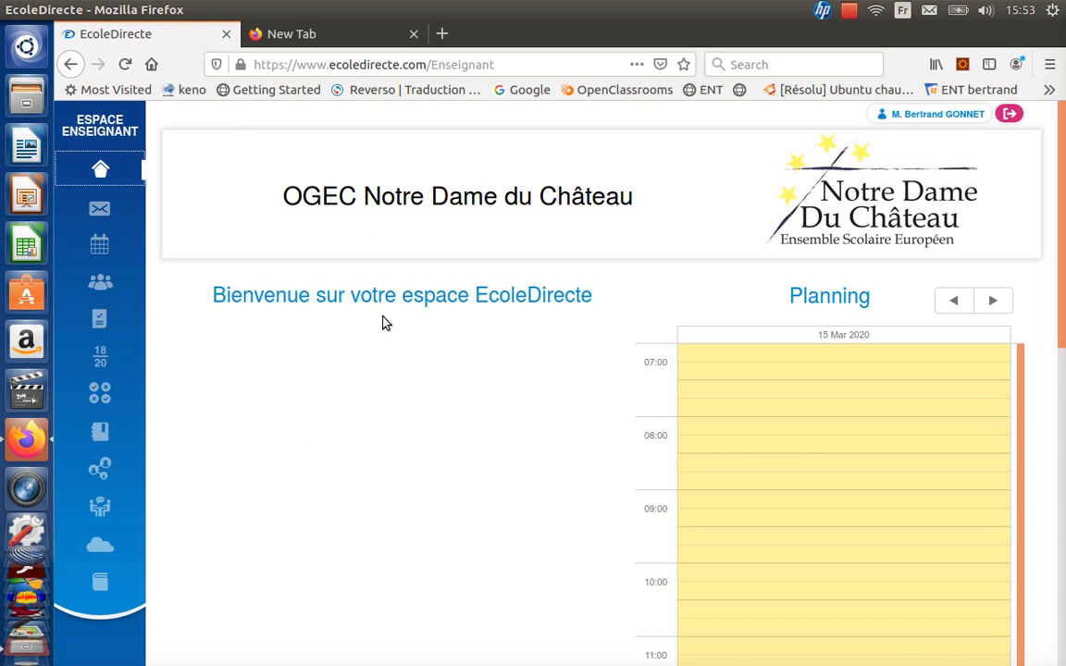
- Open the QCM section and start a new questionnaire titled "Les signaux lumineux"
mouse_move(140, 388)
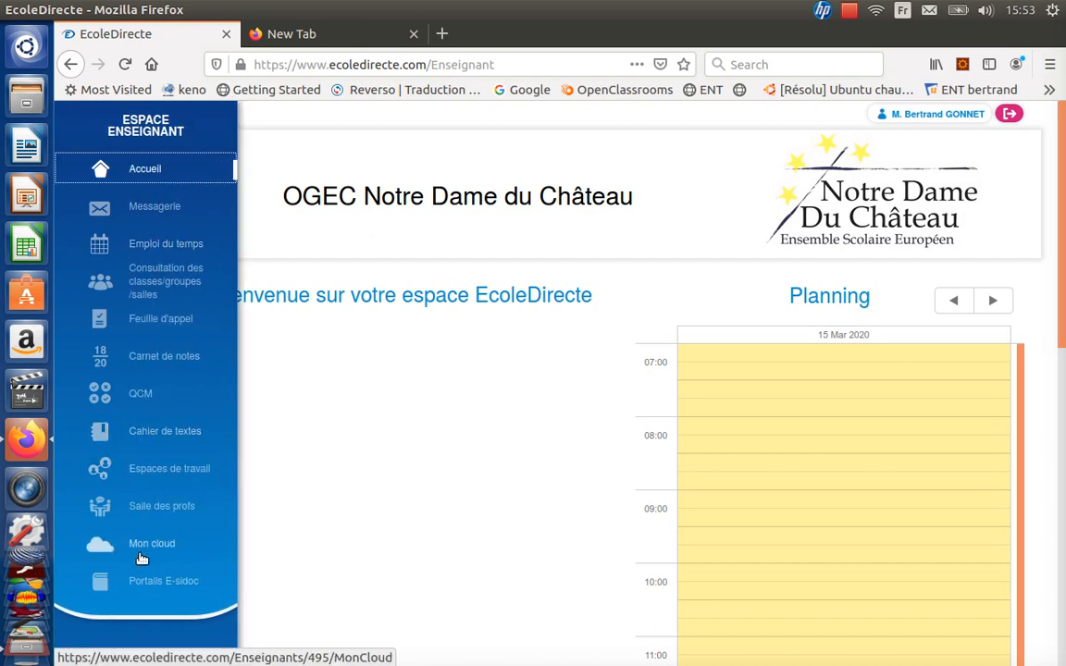
left_click(140, 395)
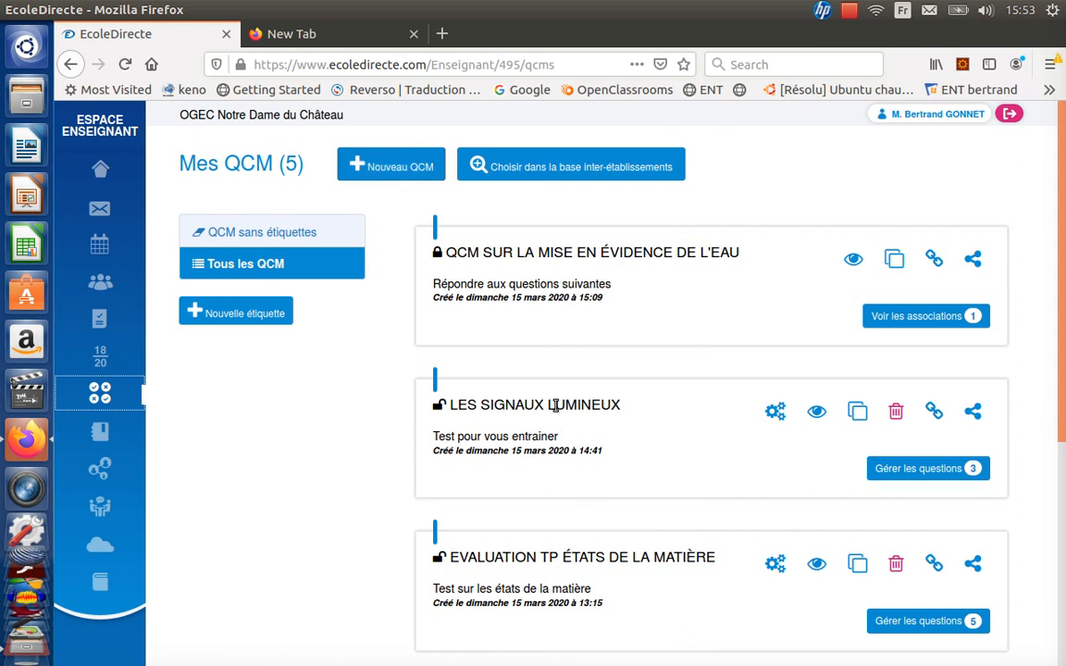
left_click(393, 168)
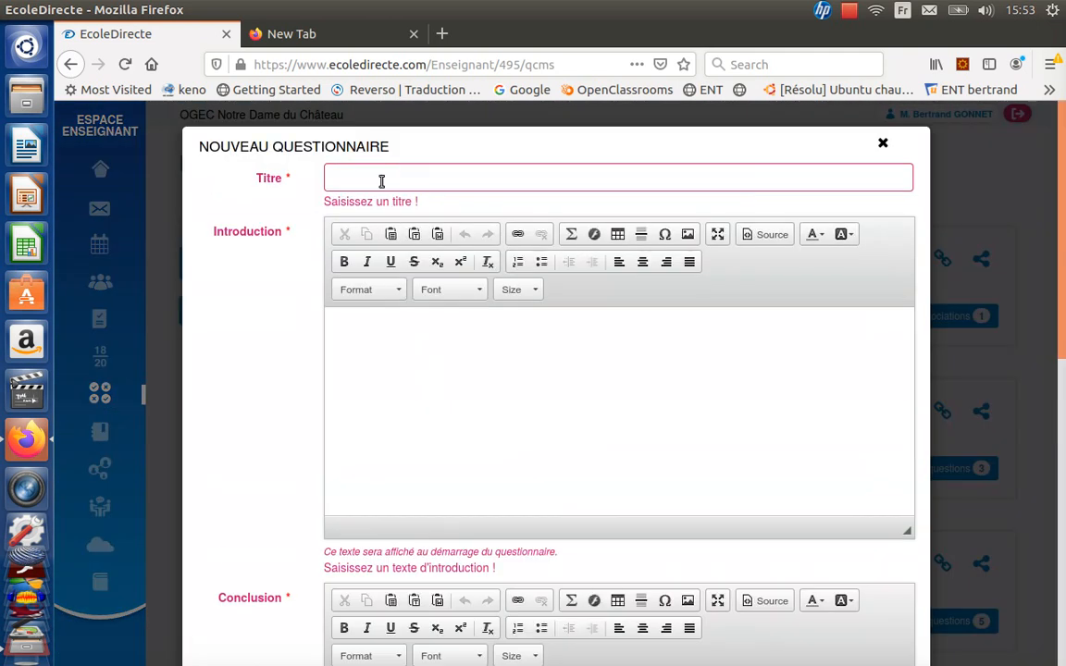
left_click(388, 178)
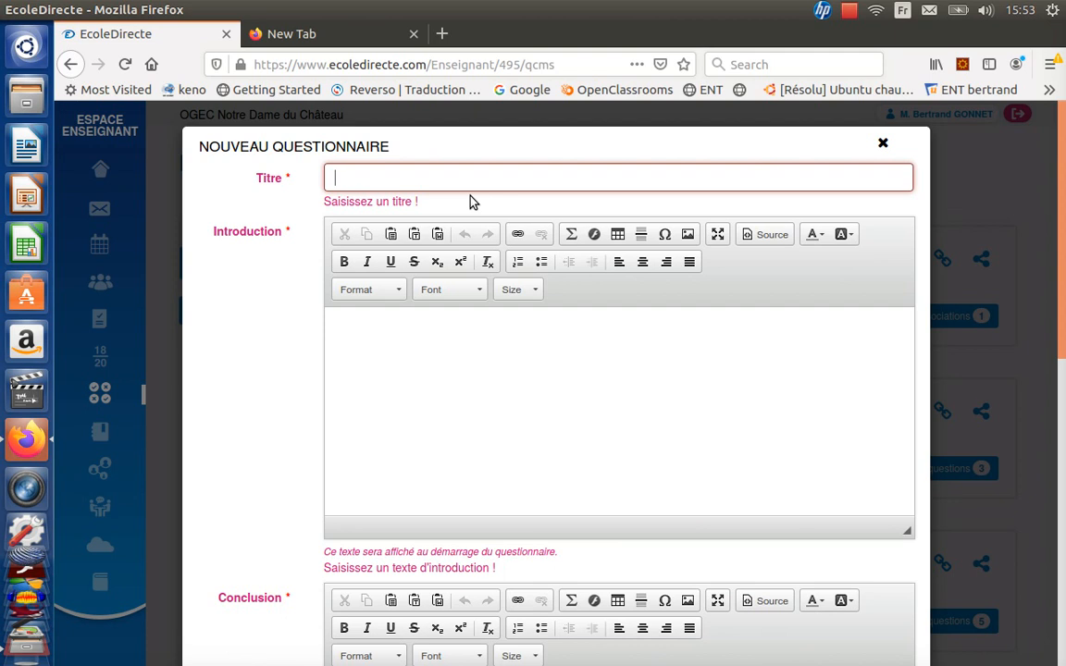
type("Les sig")
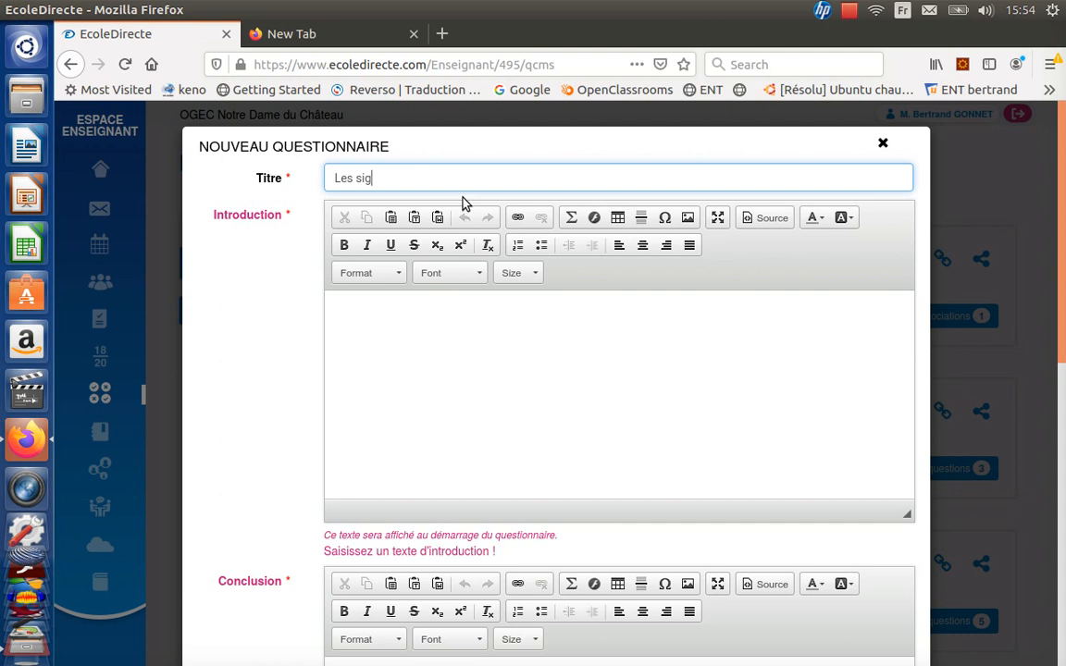
type("naux lumine")
- Enter "Test sur les signaux" as the questionnaire's introduction text
left_click(412, 330)
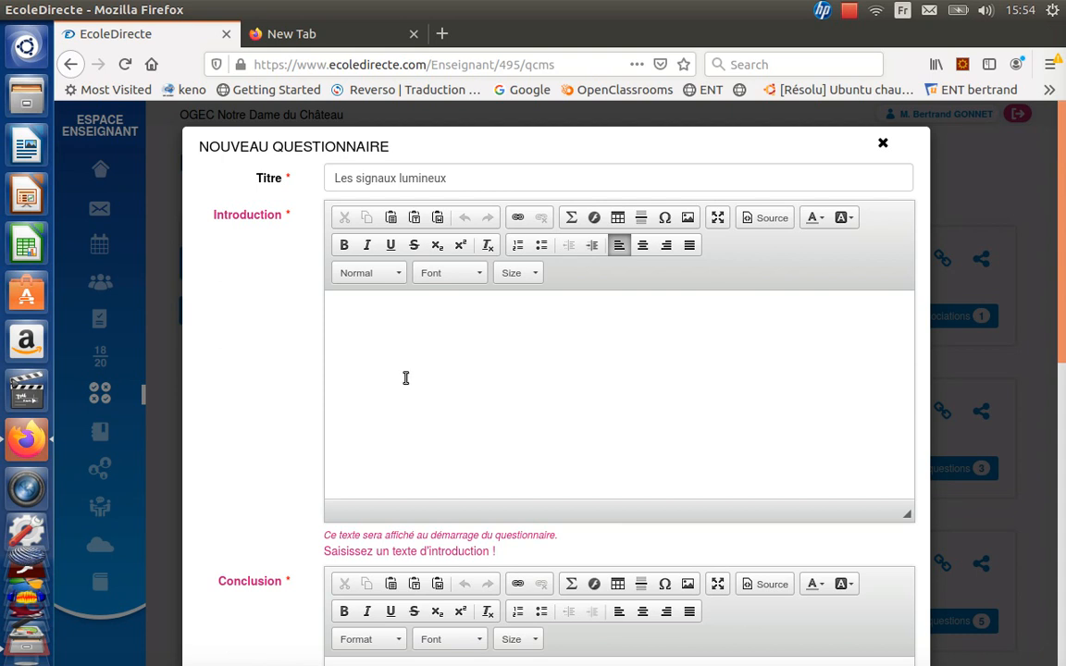
scroll(403, 378, "down", 1)
scroll(407, 379, "down", 2)
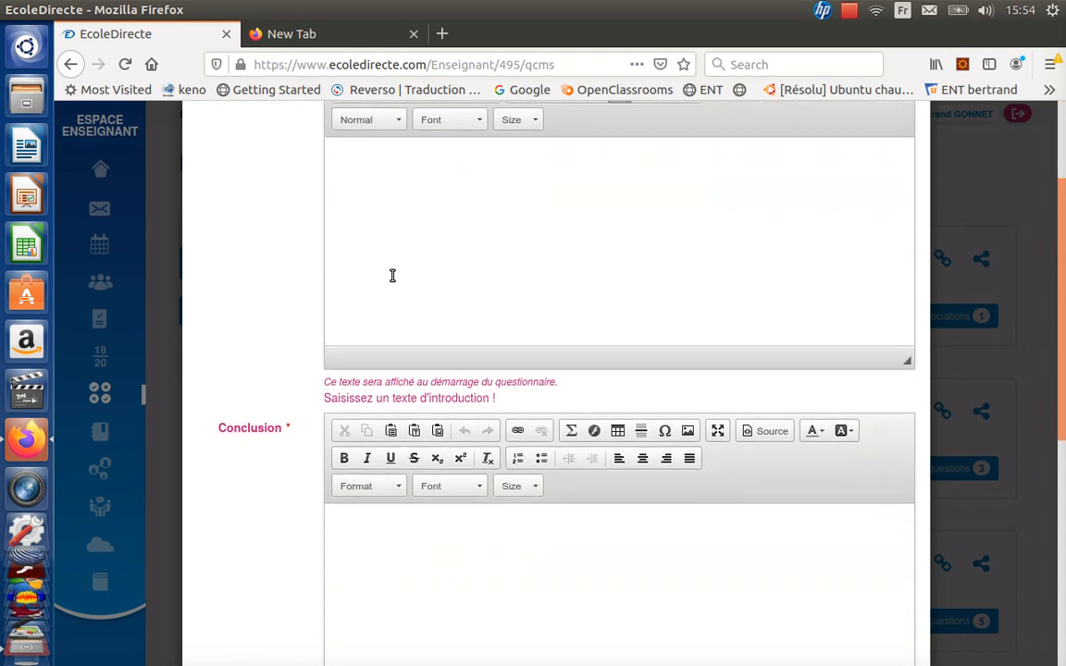
scroll(392, 276, "up", 2)
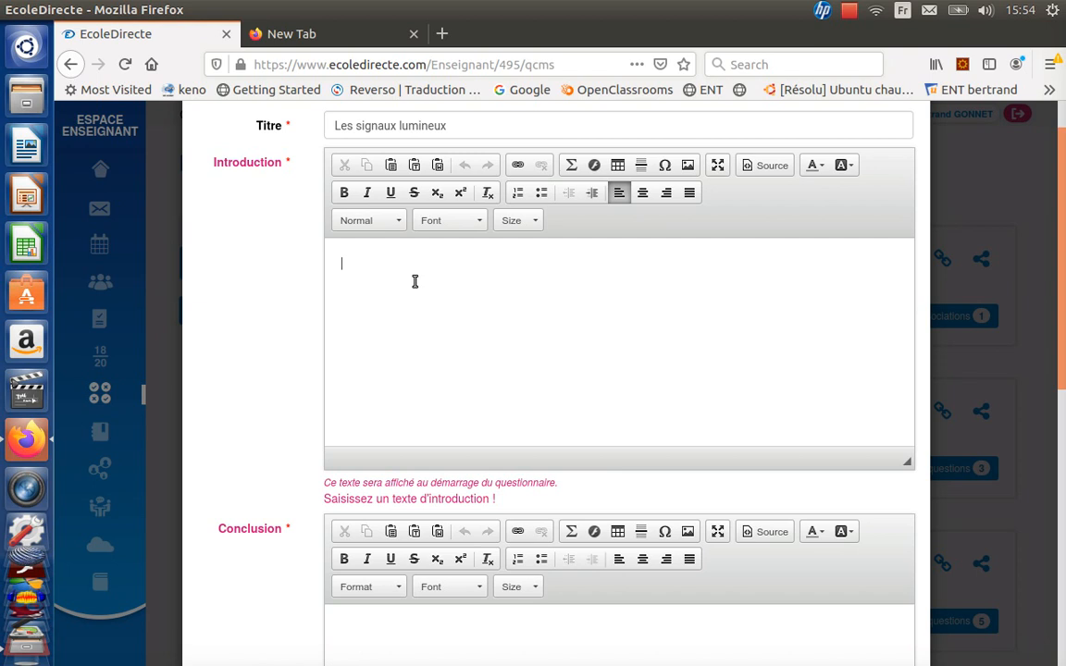
type("Te=")
key("BackSpace")
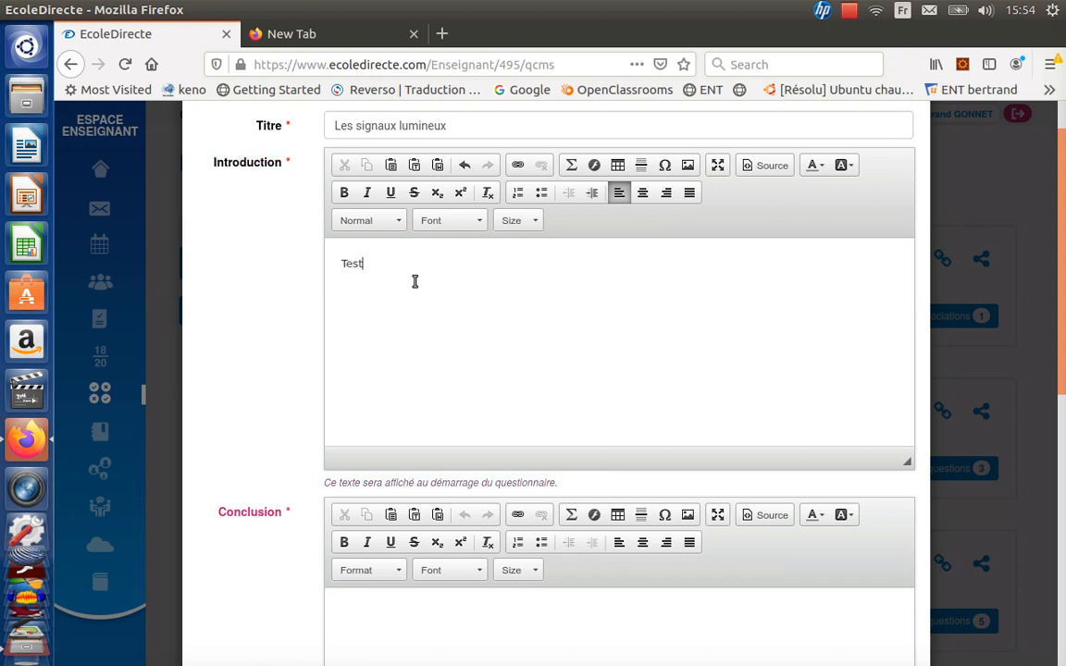
type("st sur les signaux")
- Enter "Fin du test" as the questionnaire's conclusion text
scroll(512, 380, "down", 3)
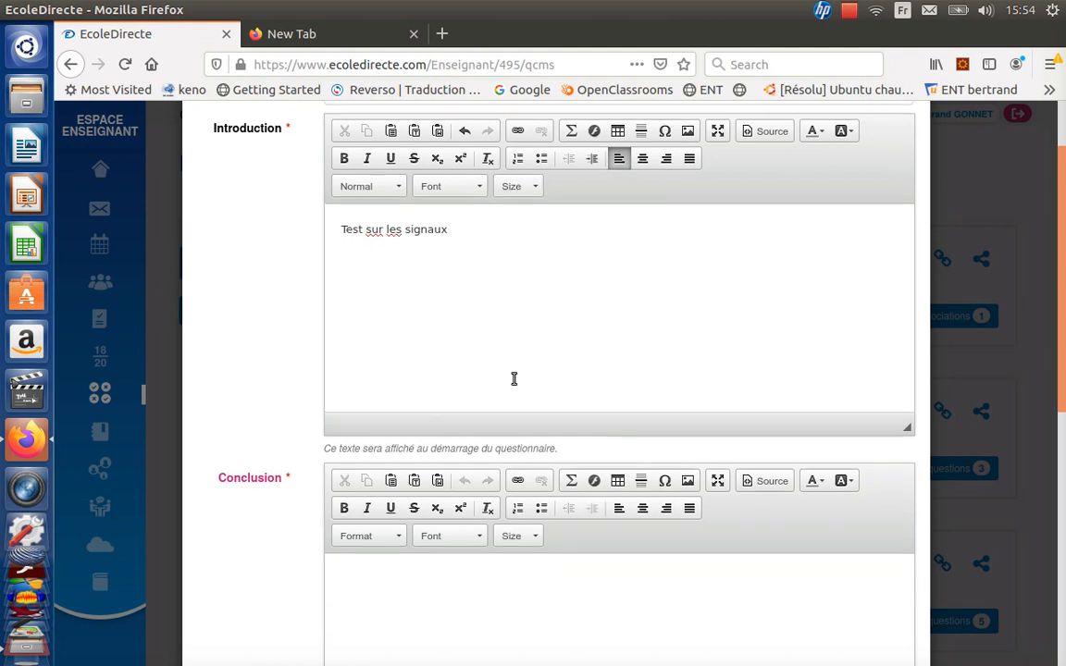
left_click(493, 445)
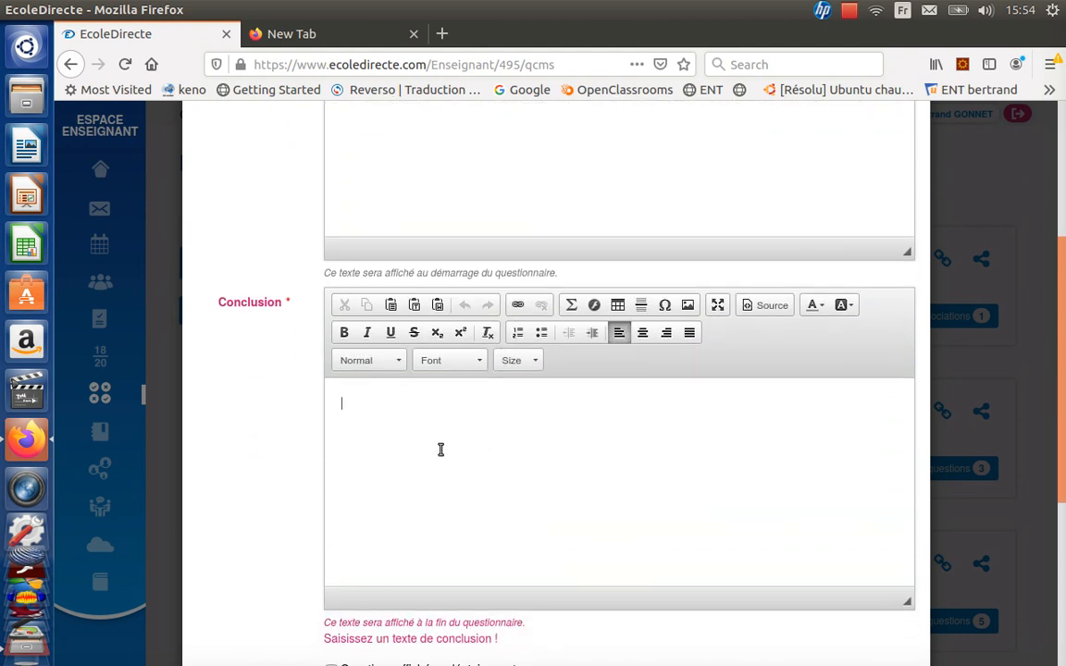
type("V")
type("Fi")
type("n du test")
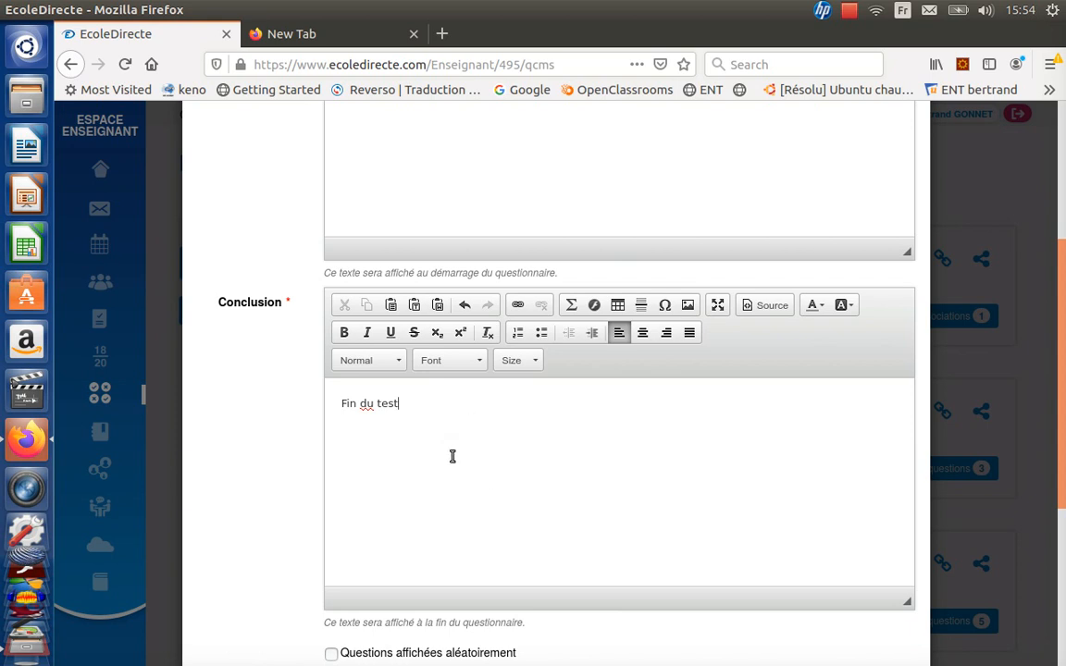
- Switch the random question order option on and off again, and save the questionnaire
scroll(440, 460, "down", 3)
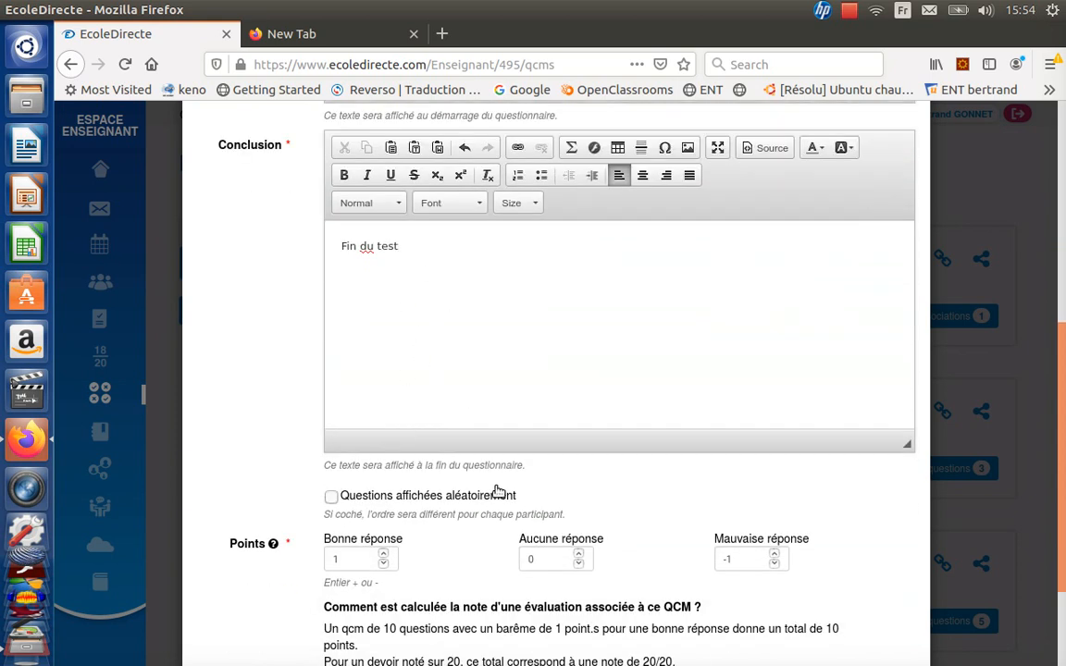
scroll(496, 491, "down", 2)
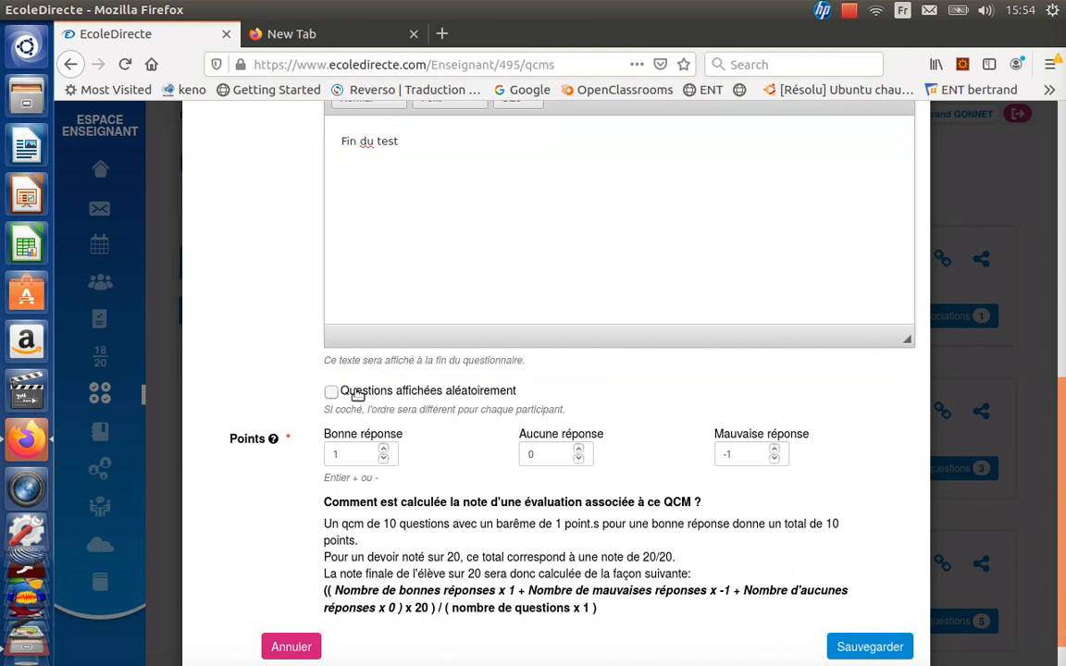
left_click(331, 392)
left_click(332, 392)
scroll(703, 472, "down", 1)
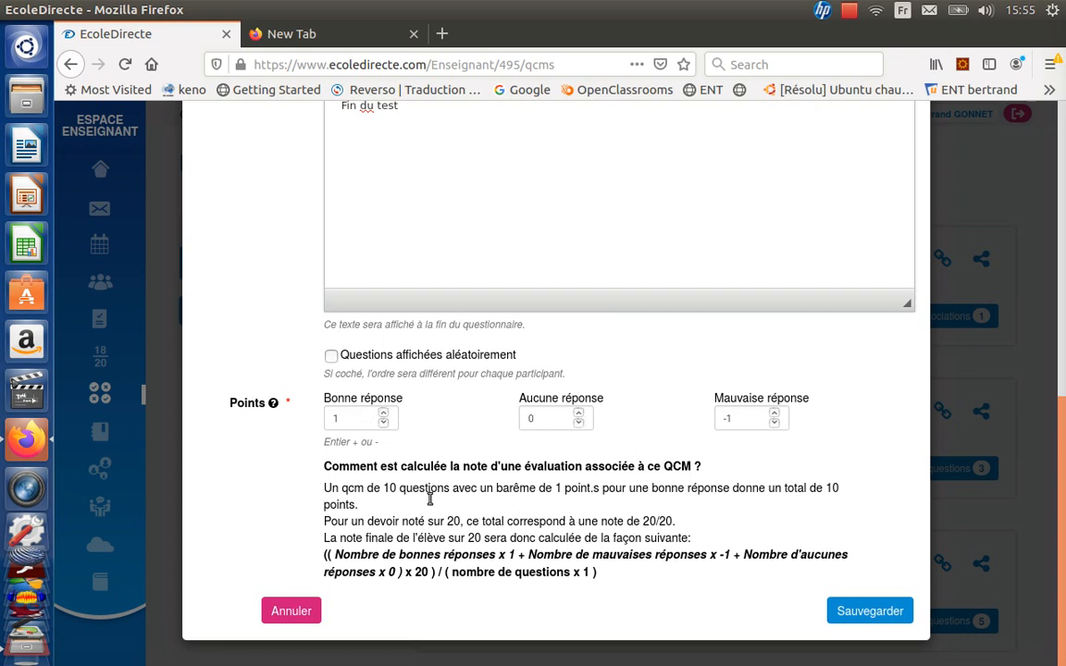
left_click(864, 610)
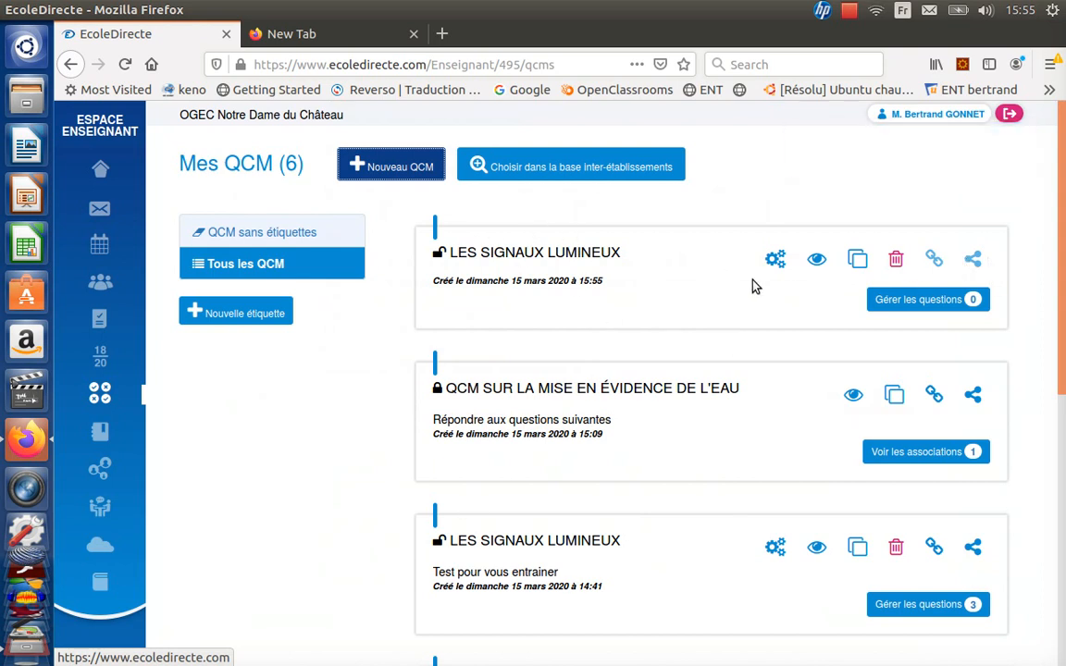
- Add a question to the newly created Les signaux lumineux questionnaire, worded "Quelle est la vitesse de la lumière dans le vide en km/s"
left_click(919, 302)
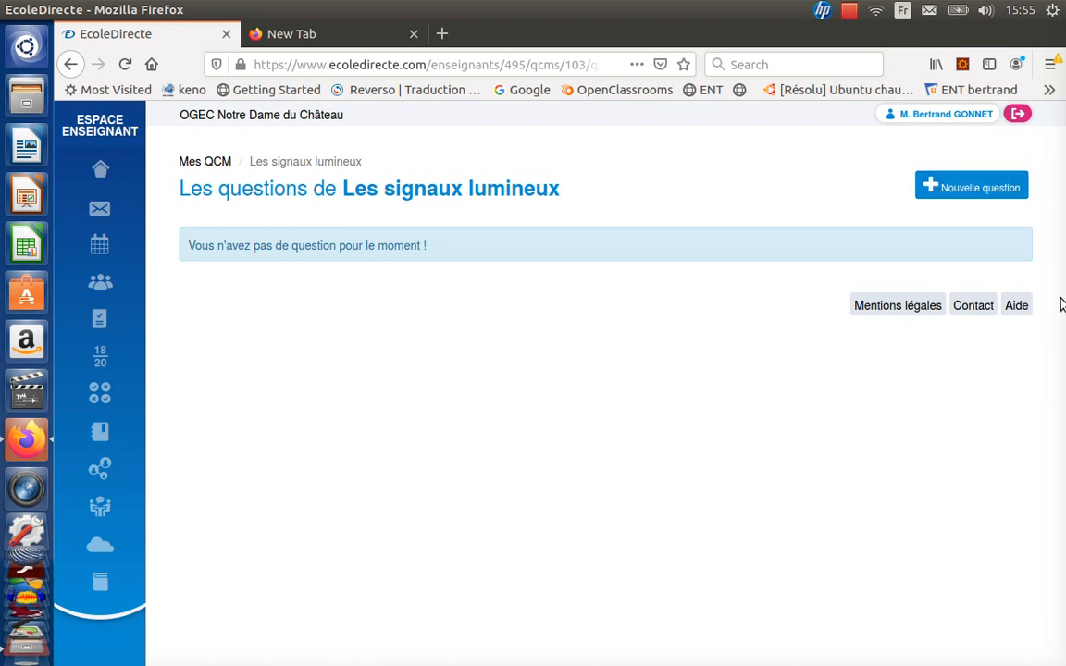
left_click(975, 189)
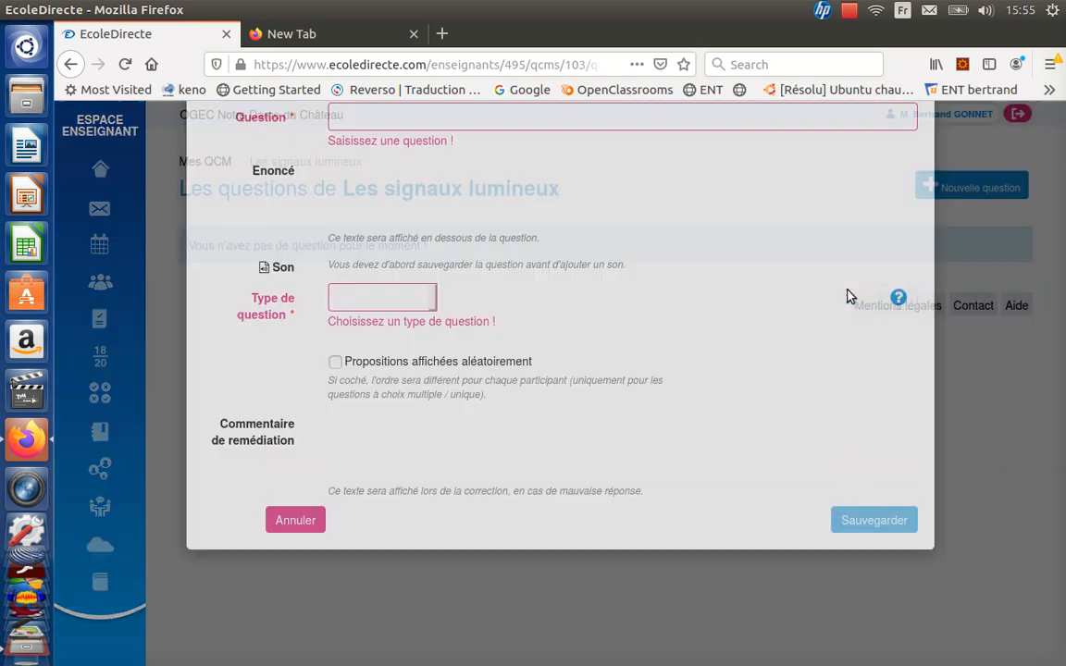
left_click(367, 177)
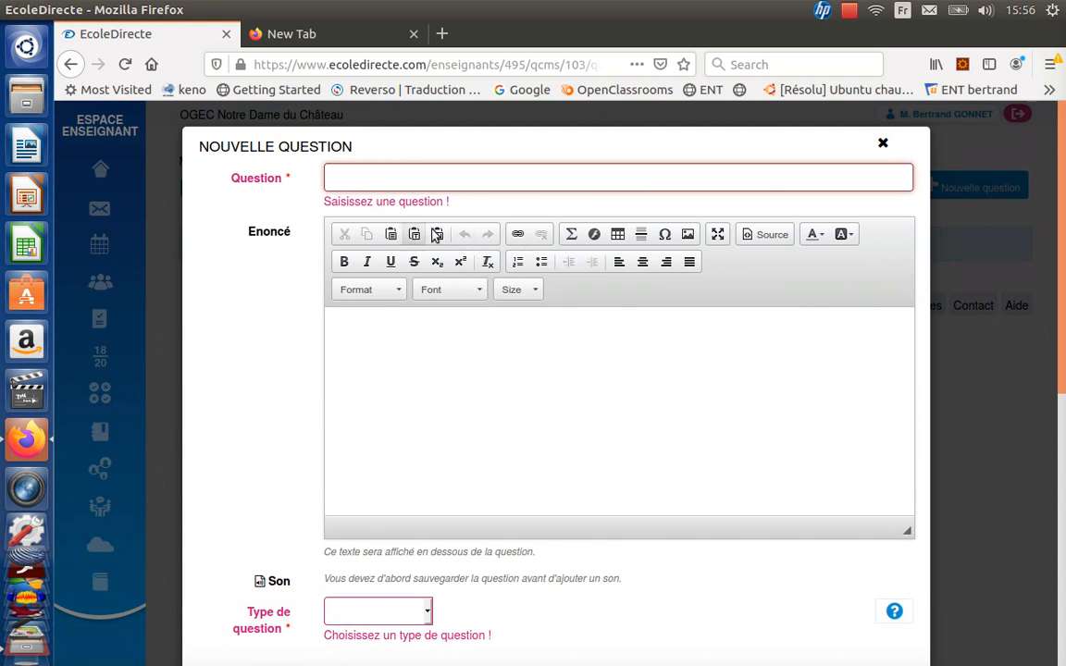
type("Quelle est ")
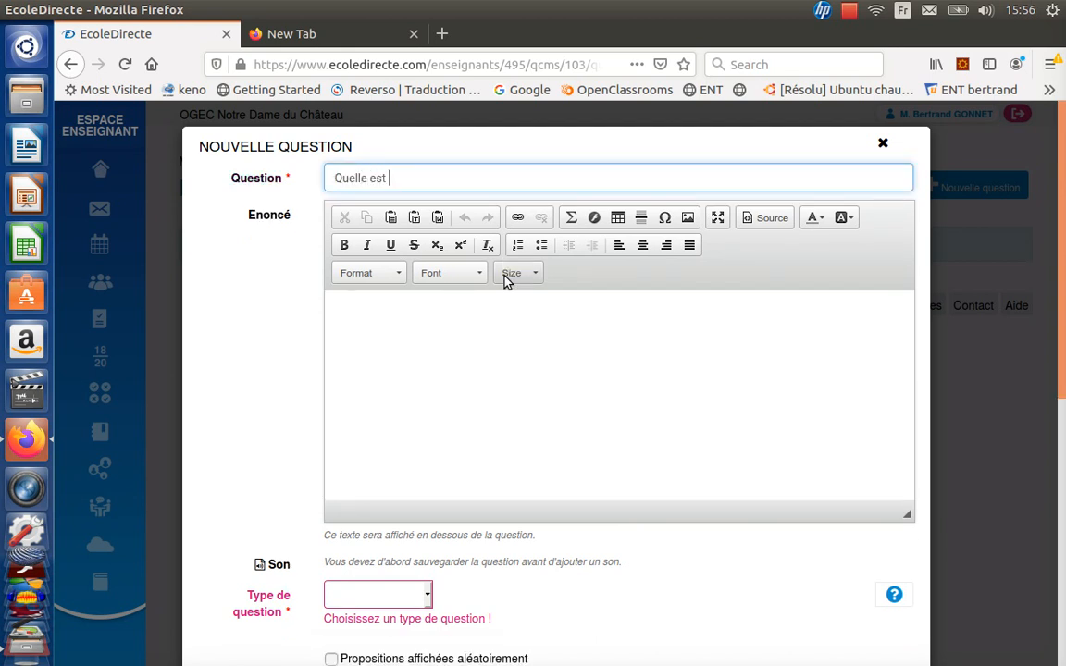
type("la vitesse de la lu")
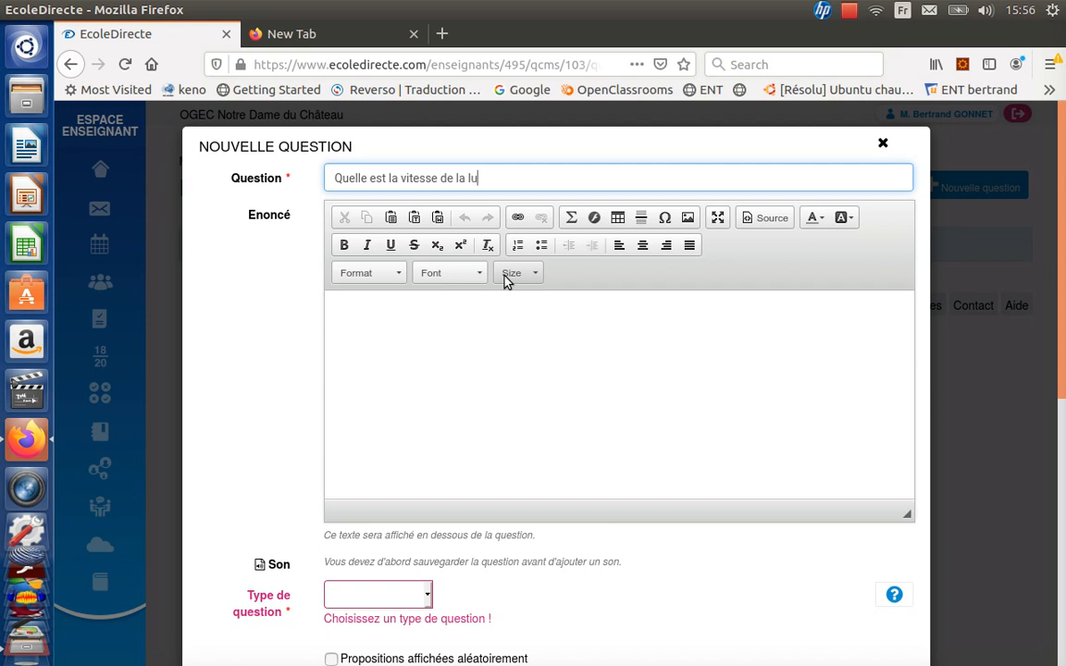
type("mière dans le vide en")
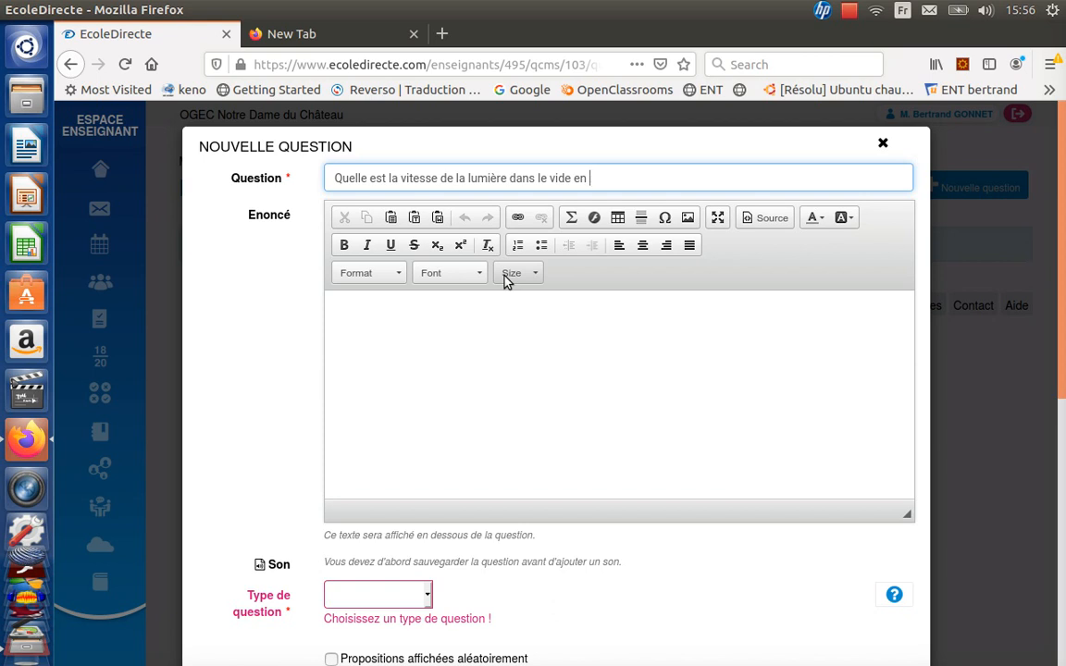
type(" km/s")
- Set the new question's type to Choix unique
left_click(362, 333)
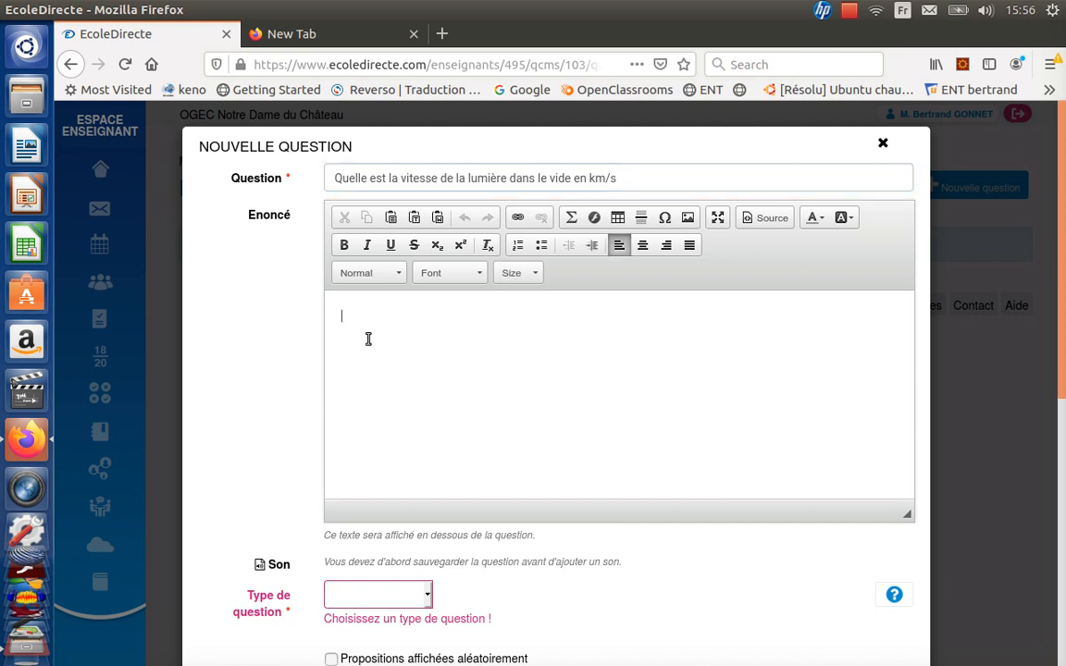
scroll(456, 370, "down", 4)
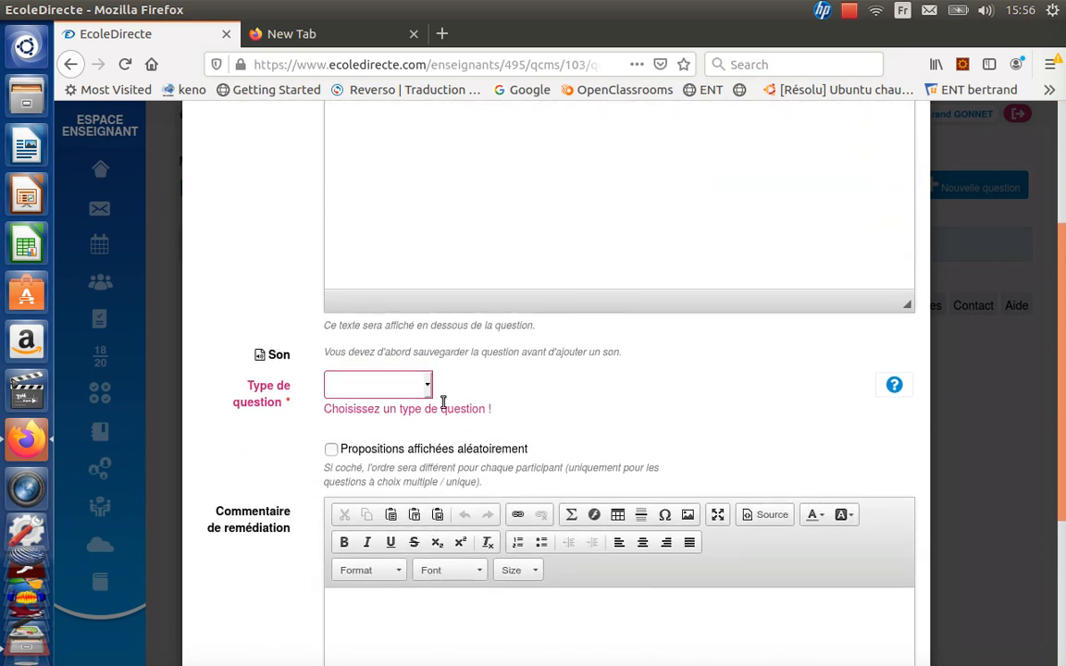
left_click(427, 393)
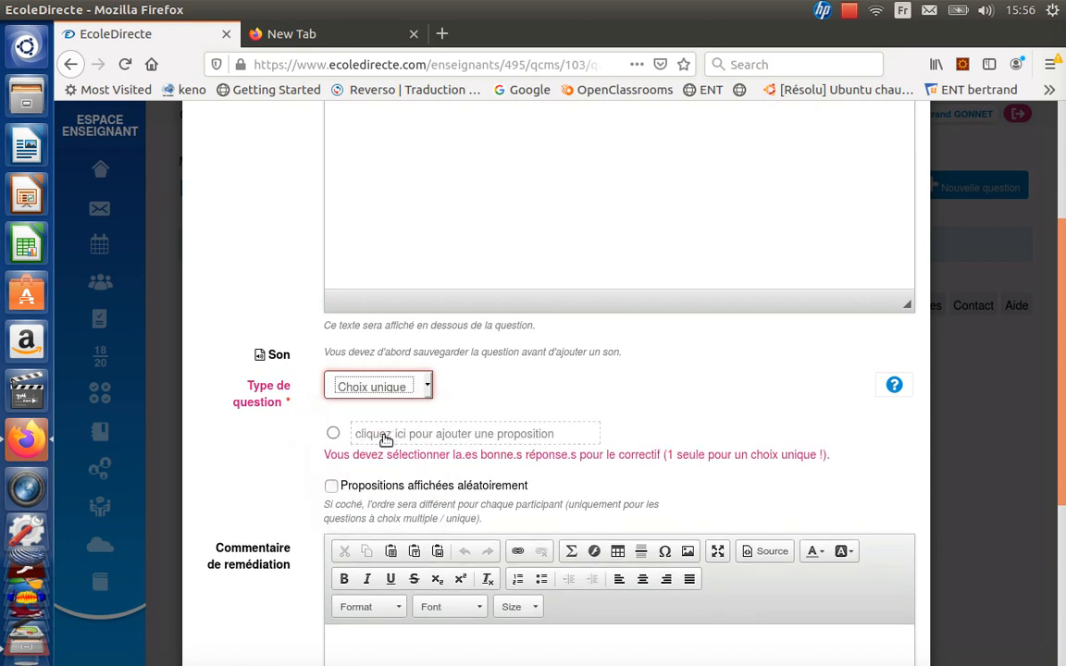
- Add three answer propositions to the question: 340, 30 and 300000
left_click(384, 436)
left_click(385, 436)
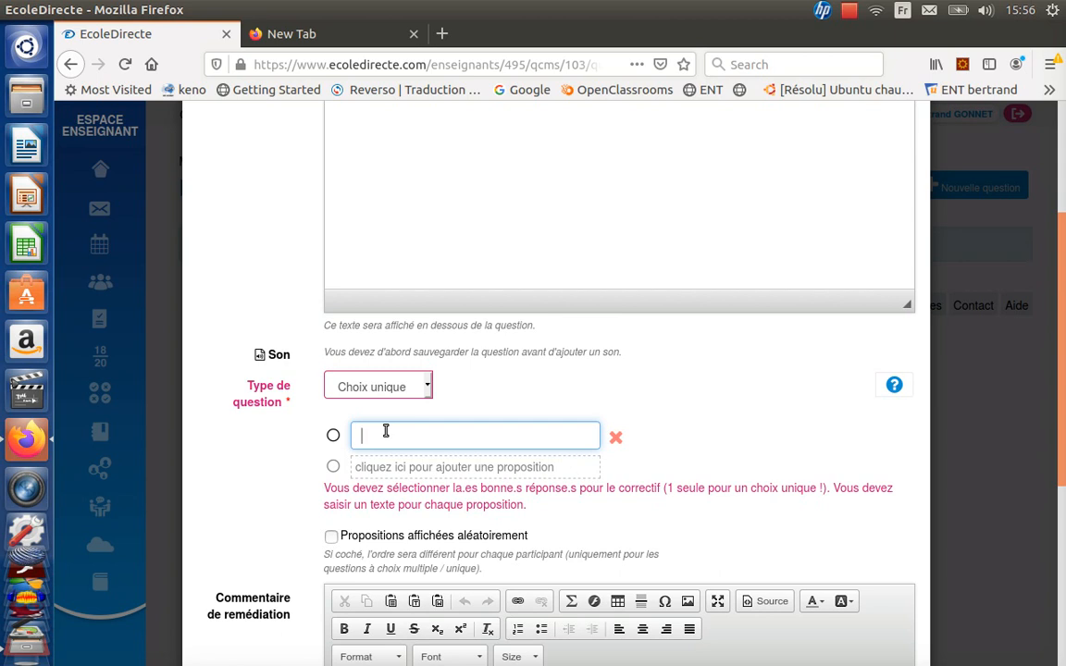
type("340")
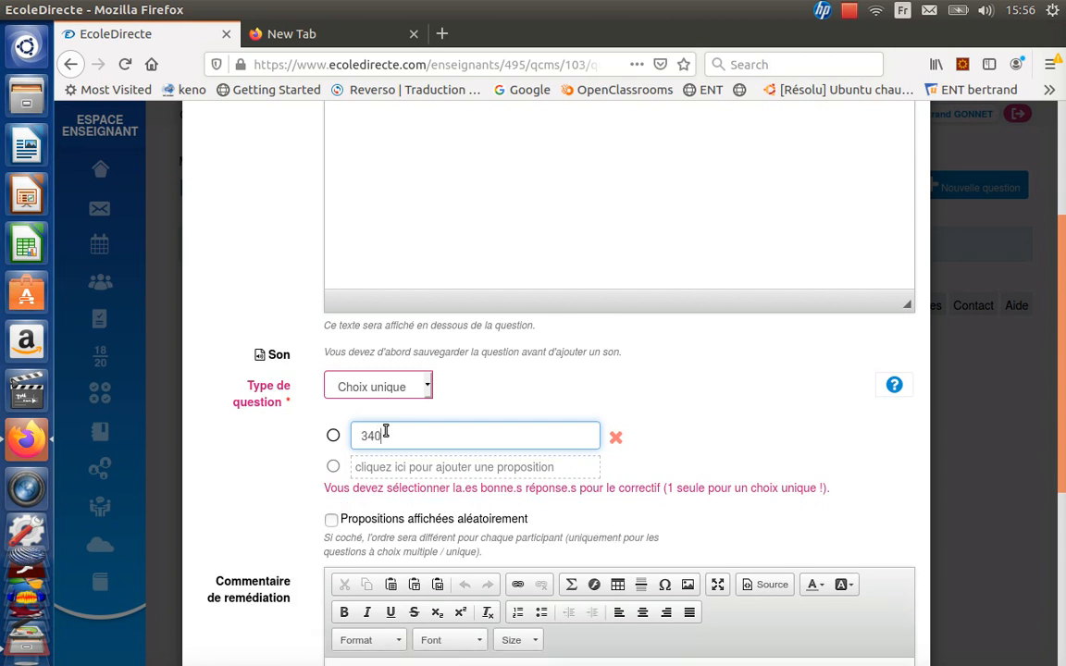
left_click(396, 467)
left_click(382, 465)
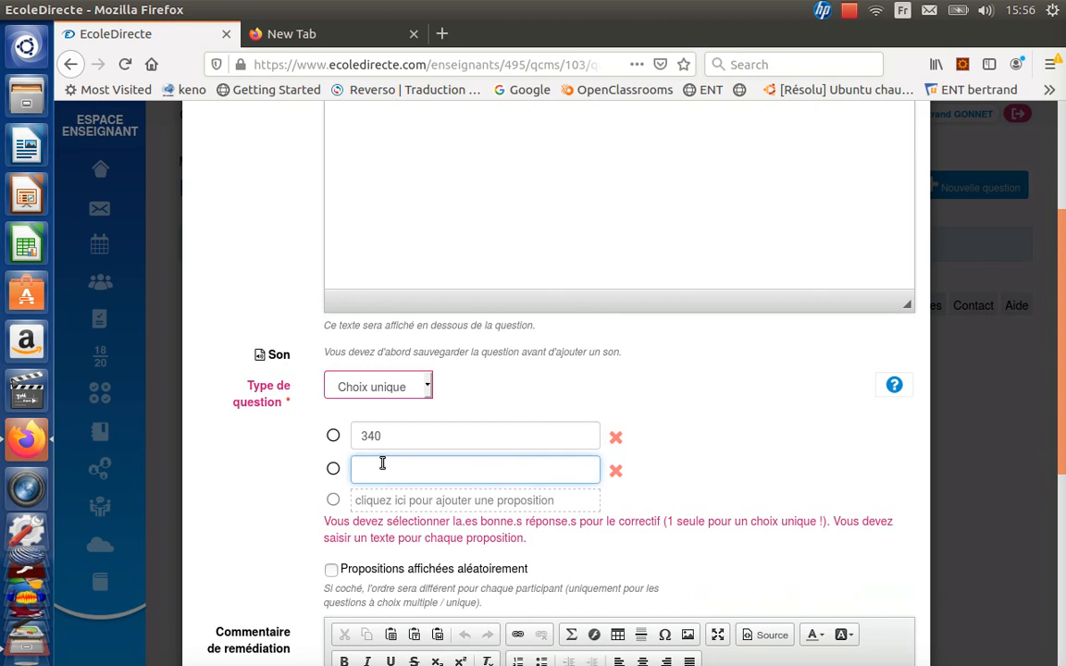
type("30")
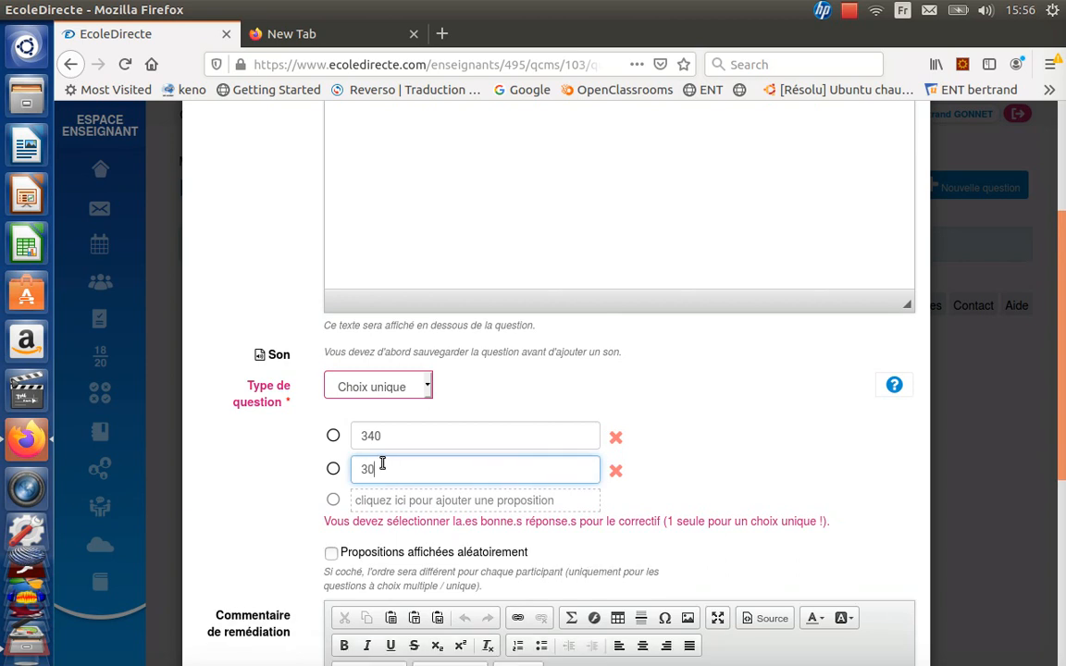
left_click(424, 502)
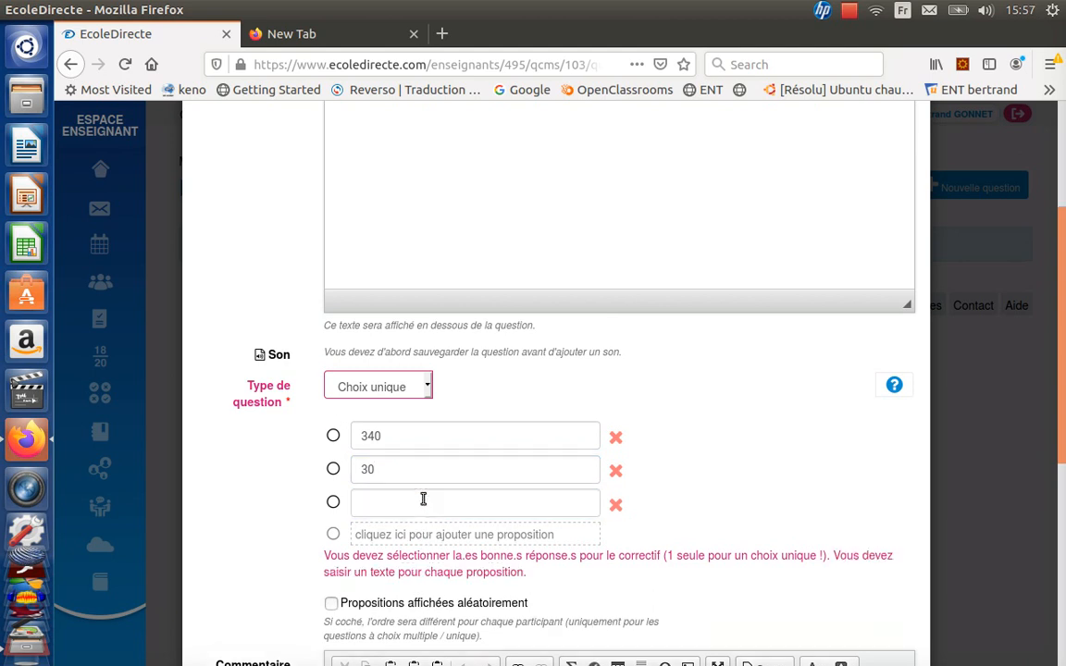
left_click(423, 501)
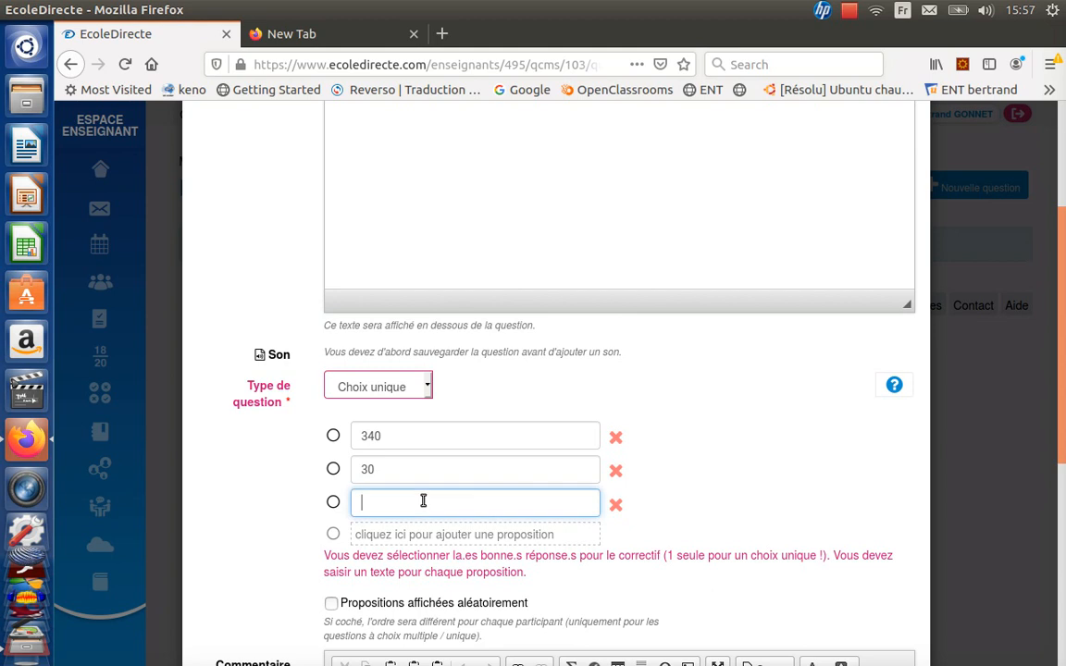
type("300000")
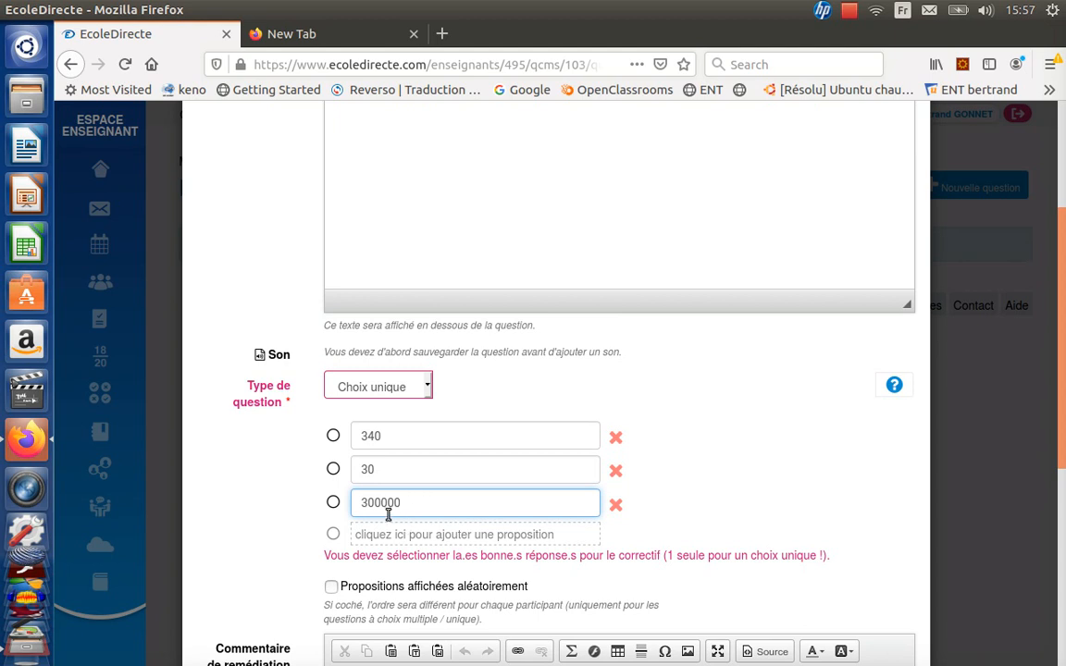
- Mark the proposition 300000 as the correct answer, and switch the correct mark on proposition 30 on and off again
left_click(380, 502)
left_click(332, 504)
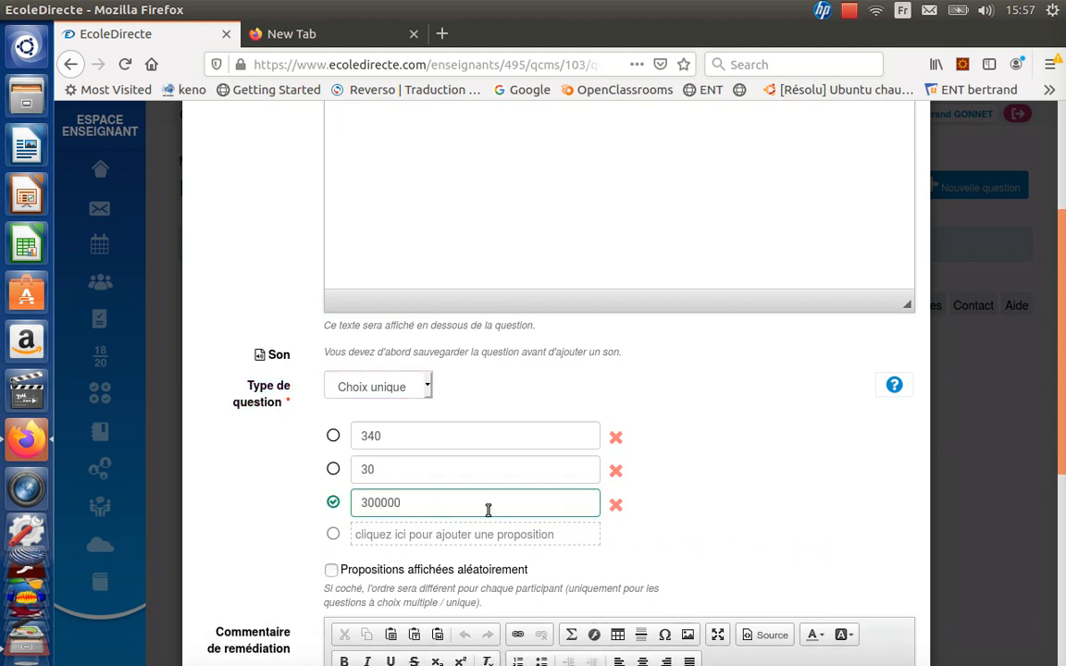
left_click(334, 470)
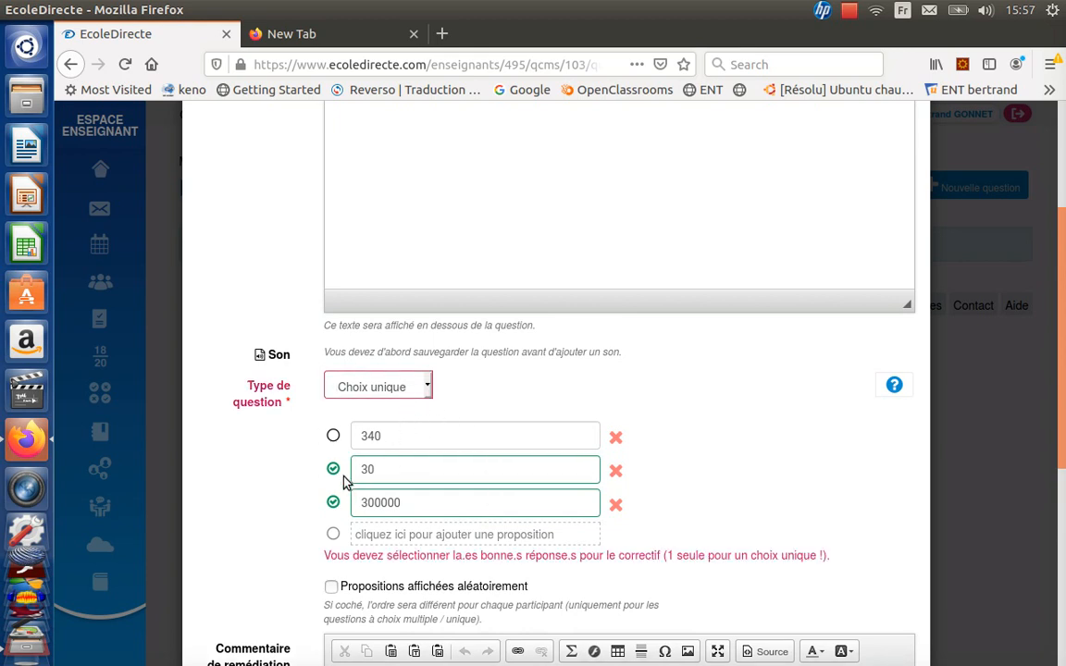
left_click(334, 469)
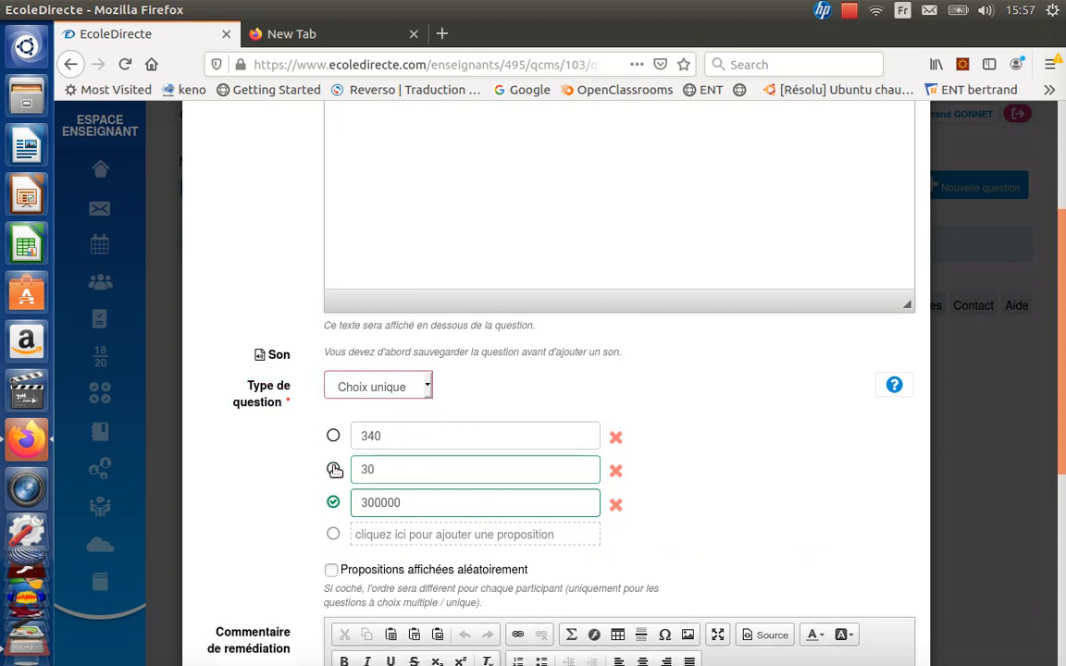
- Try the Choix multiples type with 30 also marked correct, and return the question to Choix unique with only 300000 correct
left_click(432, 392)
left_click(404, 447)
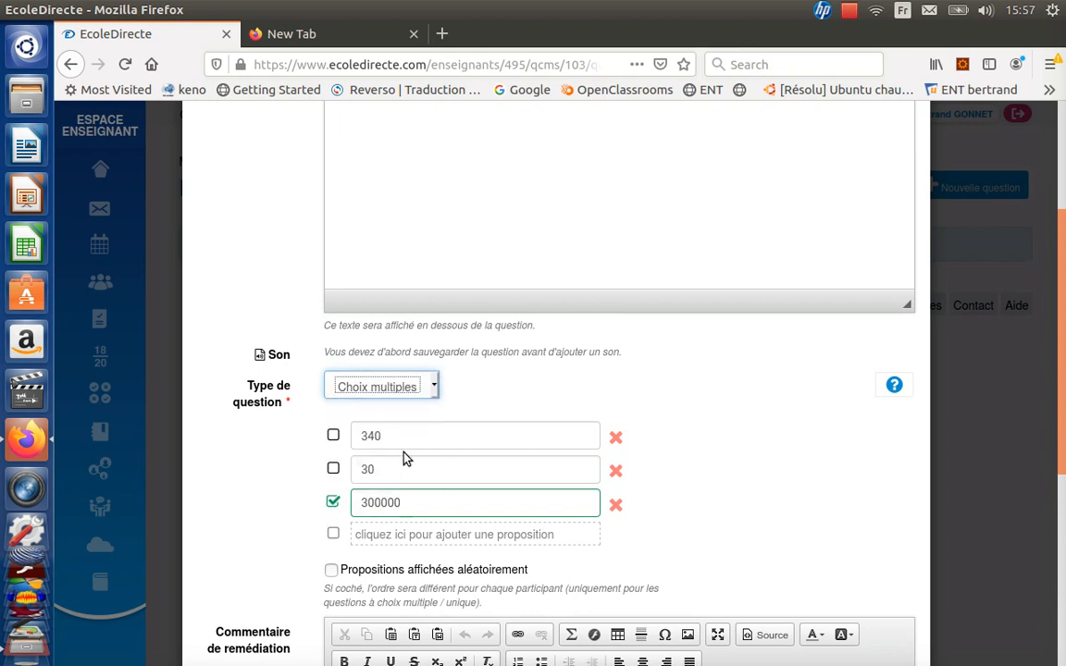
left_click(334, 470)
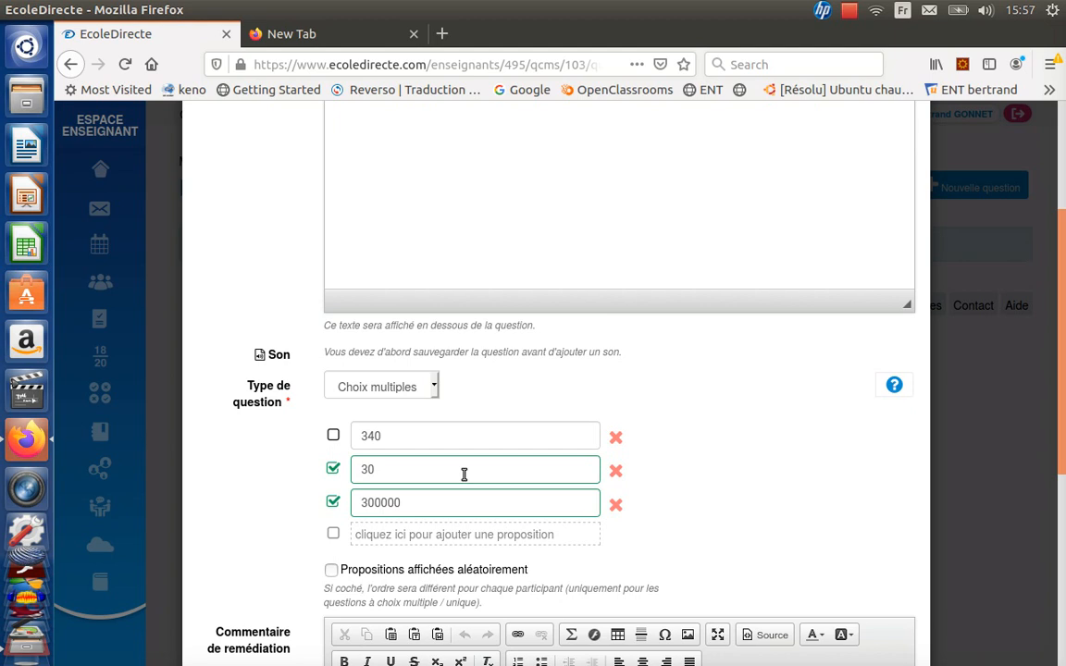
left_click(437, 392)
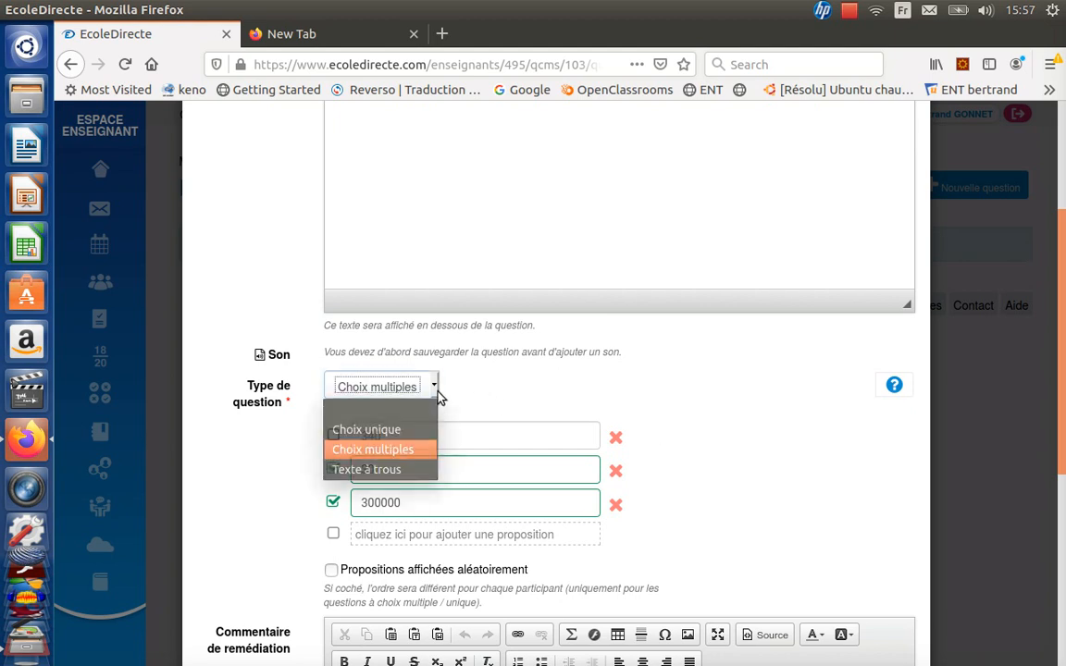
left_click(388, 437)
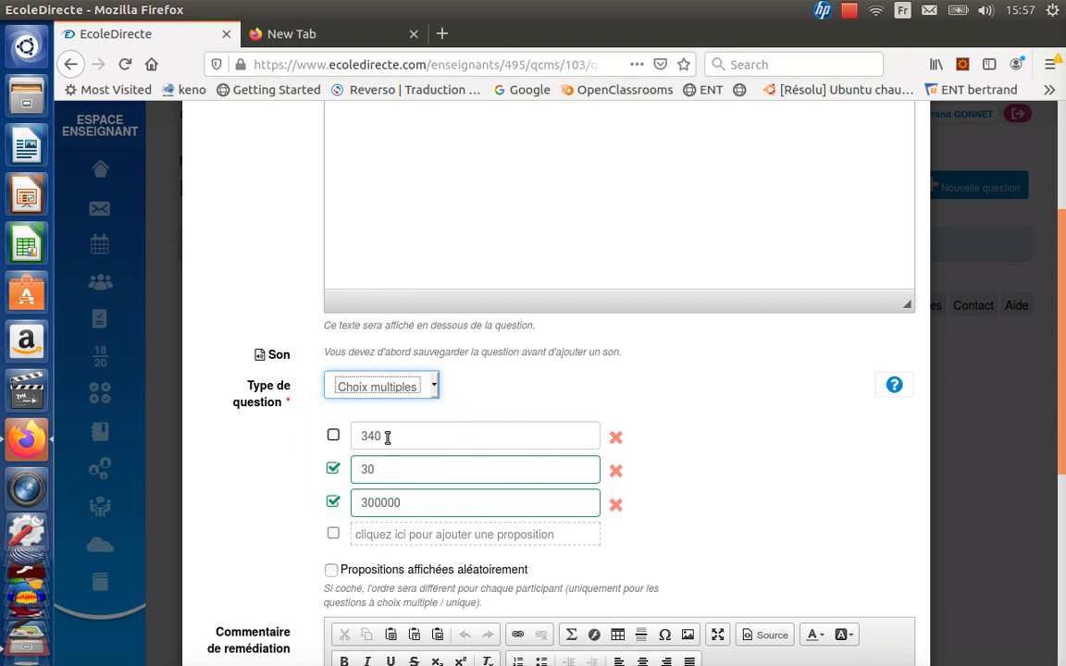
left_click(334, 470)
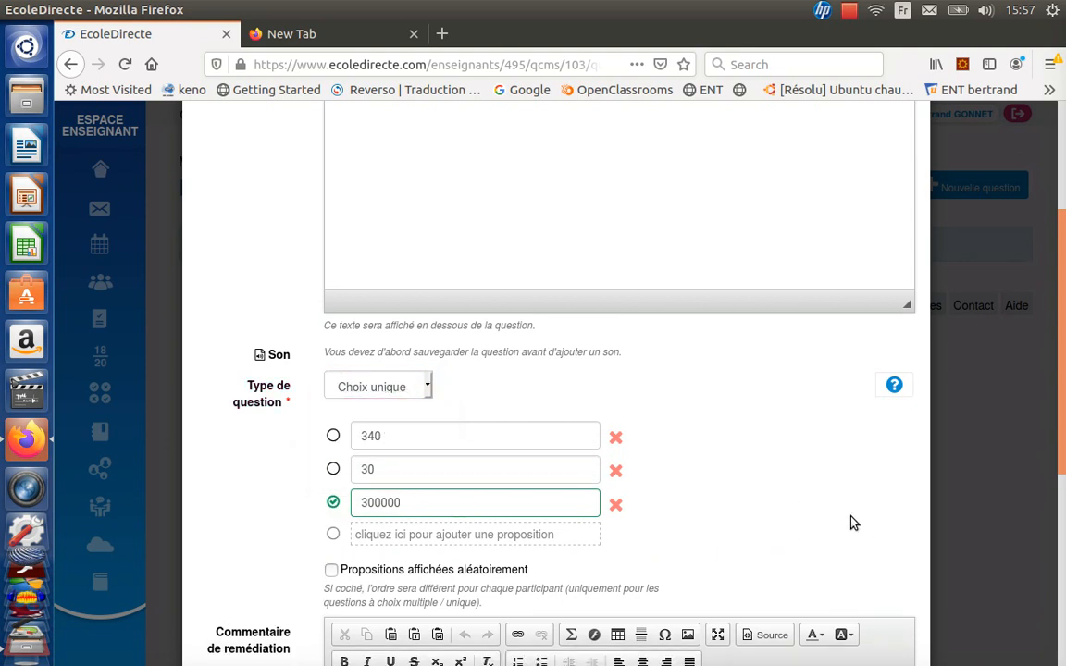
- Save the speed-of-light question and start a new question in the same questionnaire
scroll(851, 520, "down", 1)
scroll(852, 509, "down", 6)
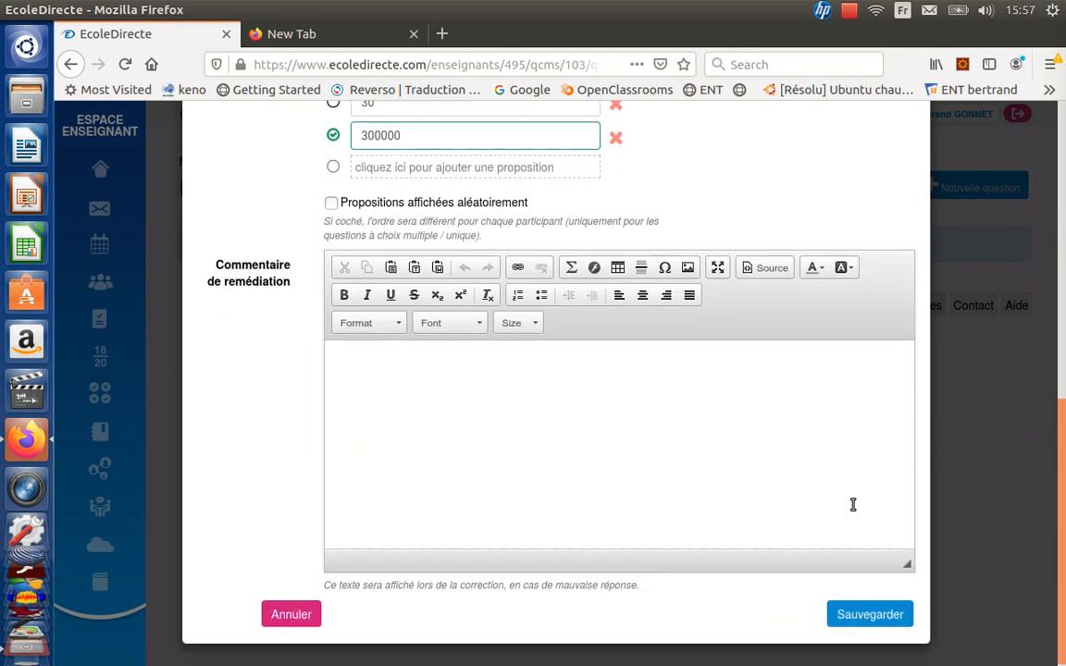
left_click(866, 612)
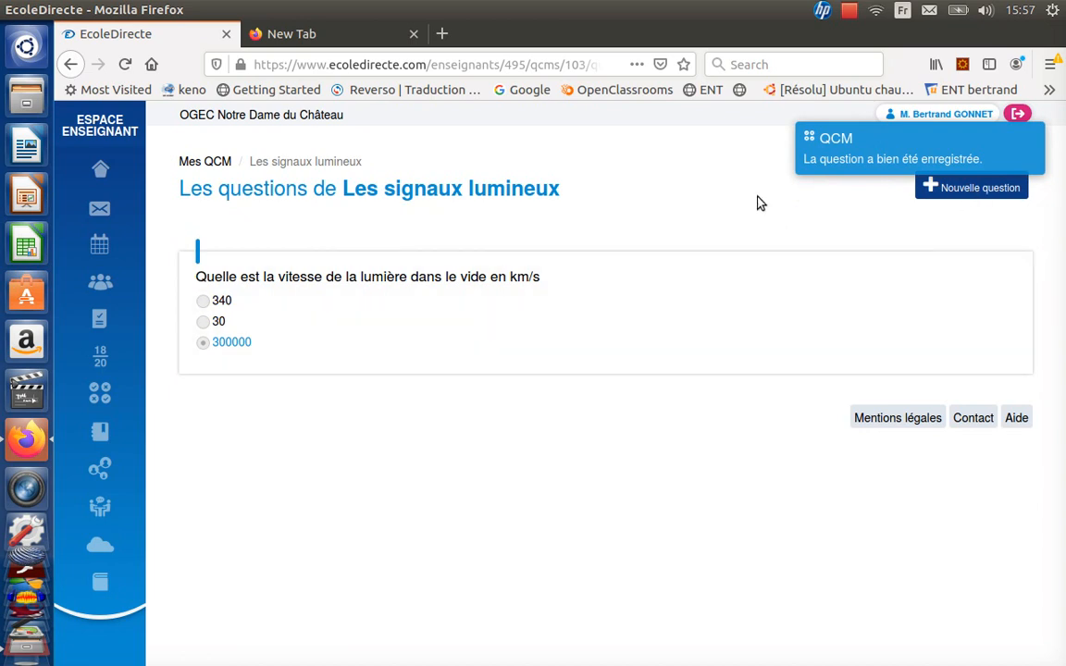
left_click(960, 189)
left_click(371, 180)
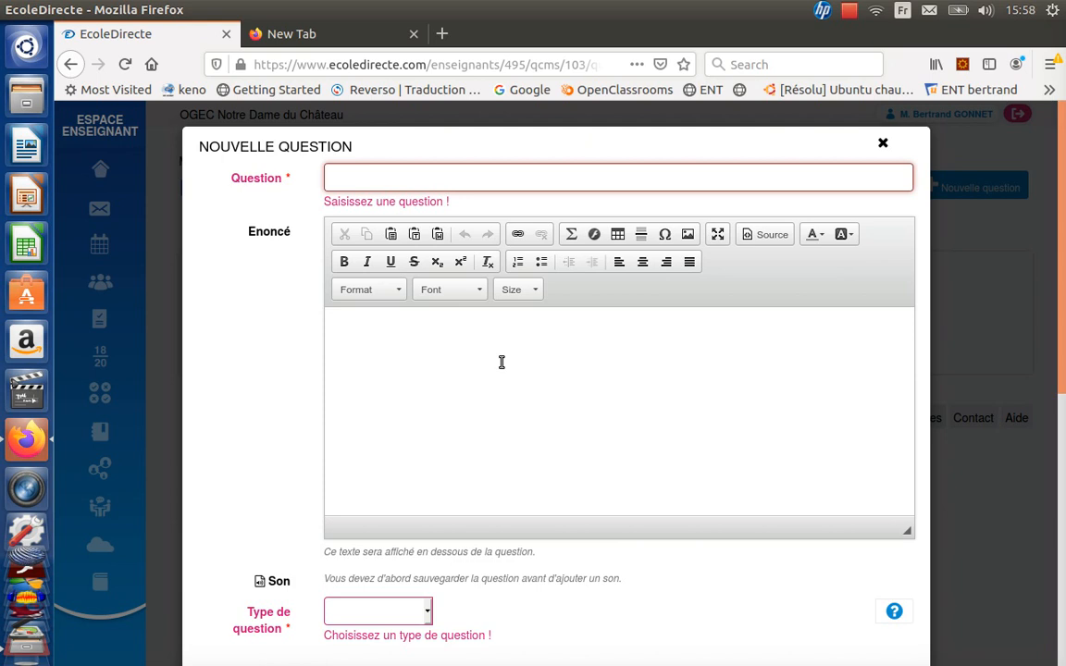
type("Est")
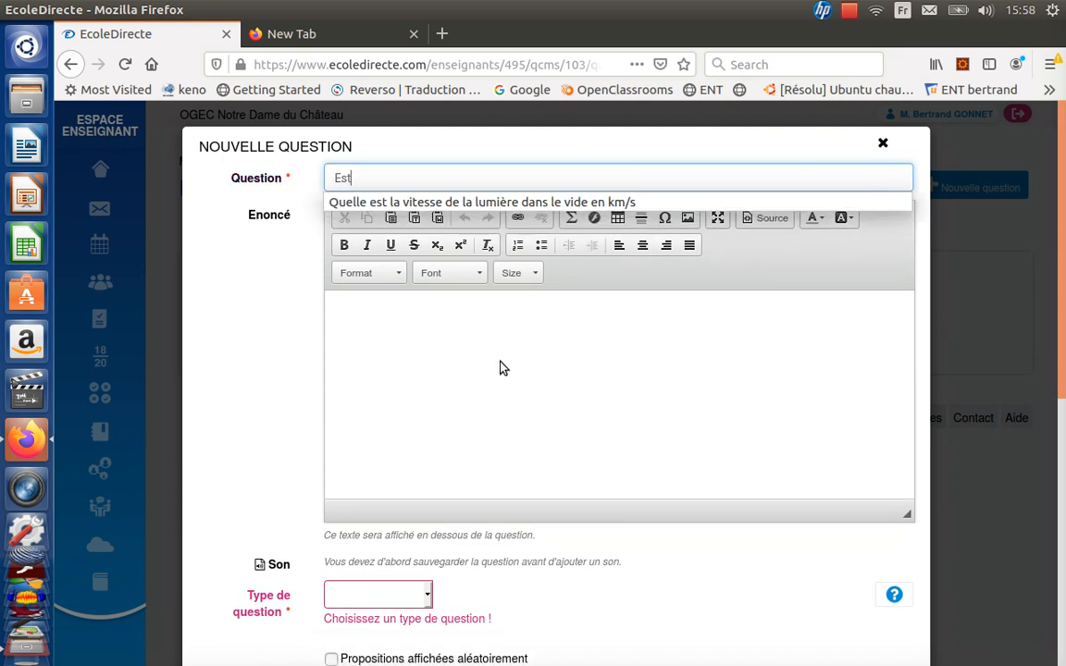
key("BackSpace")
key("BackSpace")
key("BackSpace")
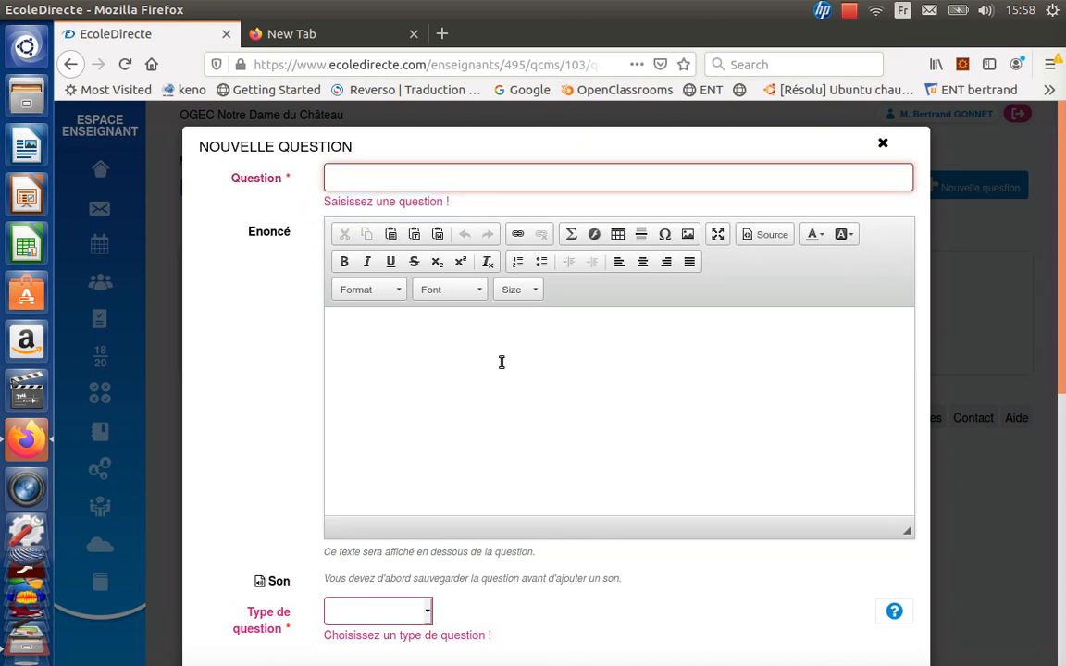
- Word the question "Complétez:" and enter the statement "Utiliser les mots suivants:" with "son lumière plus" on the line below
type("Compl")
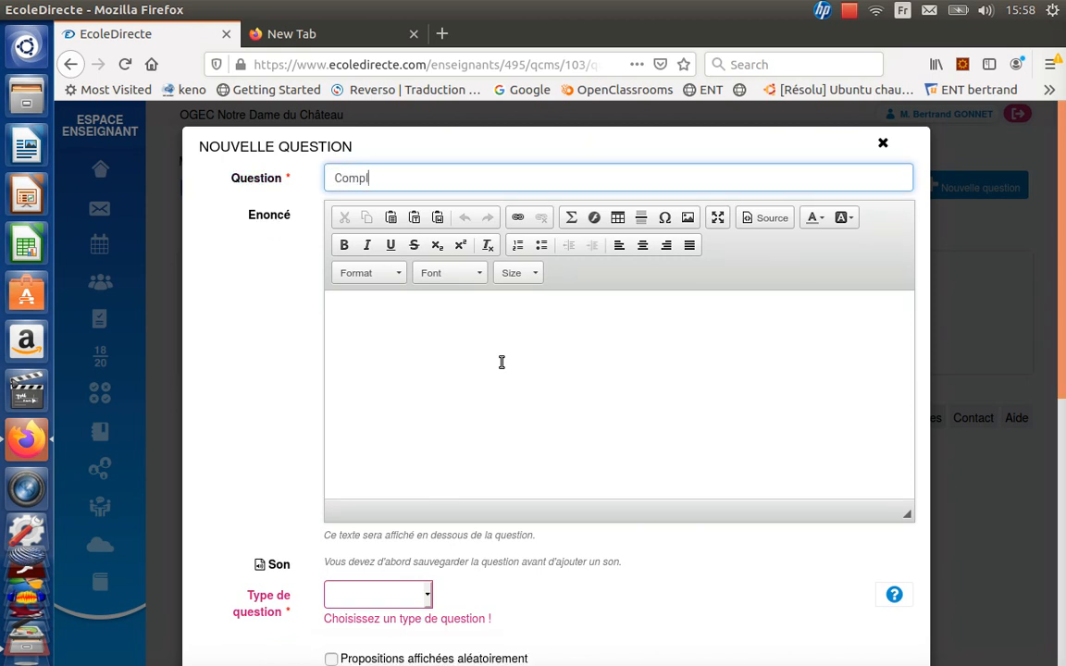
type("étez")
left_click(371, 333)
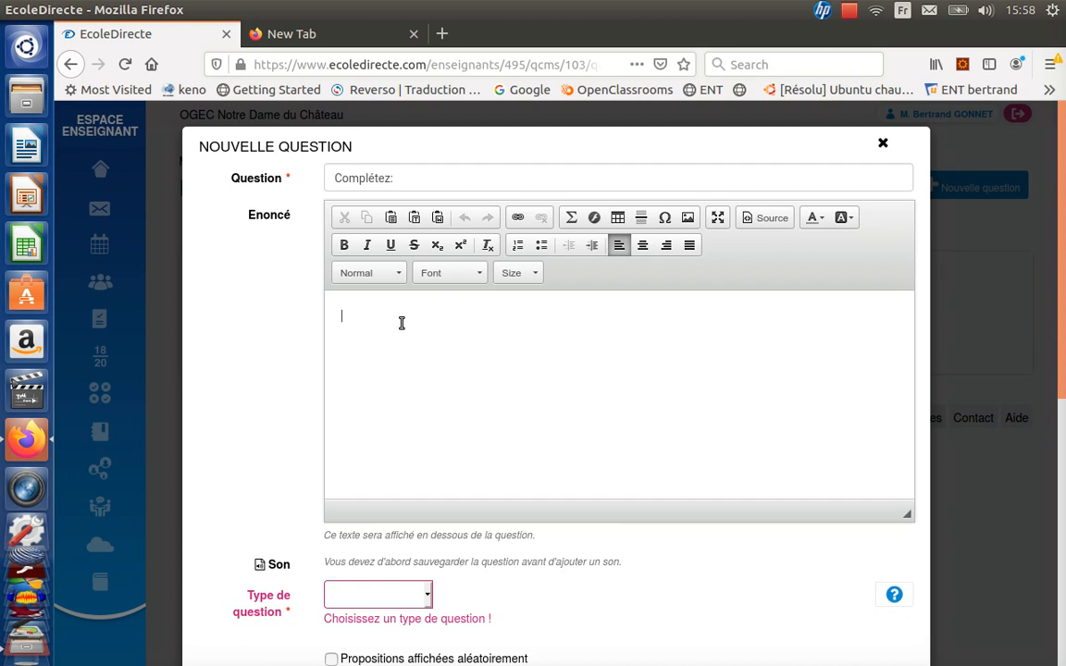
type("Utiliser les mots suivan")
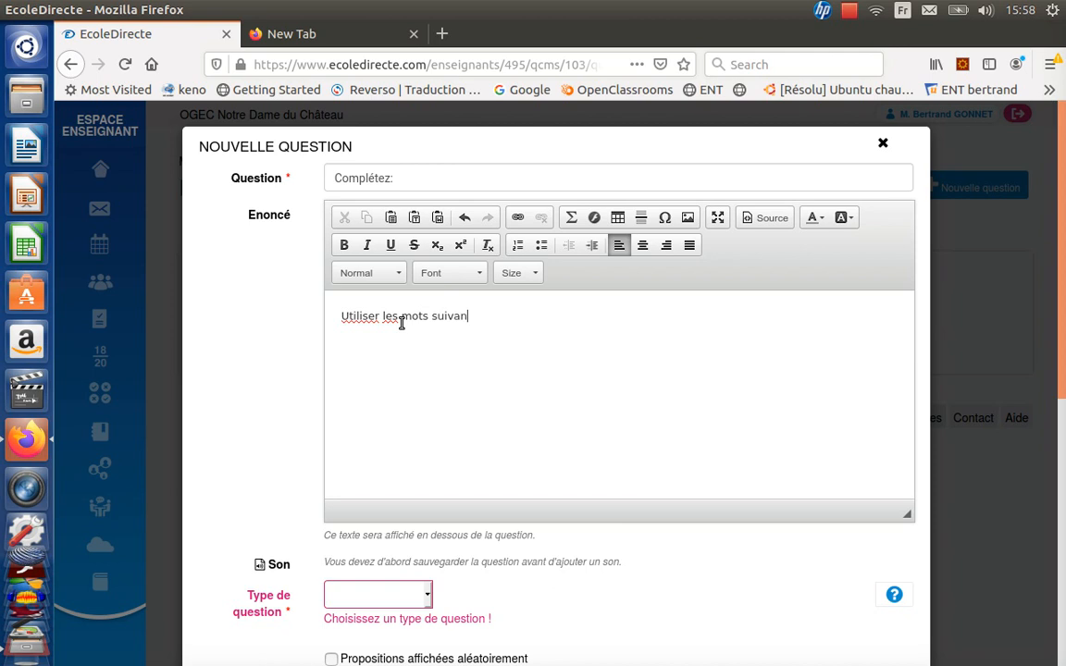
type("ts: ")
type("so")
type("n lumière")
type(" plus")
- Set the question type to Texte à trous and enter the sentence "La lumière se déplace plus vite que le son."
scroll(520, 458, "down", 1)
scroll(520, 460, "down", 1)
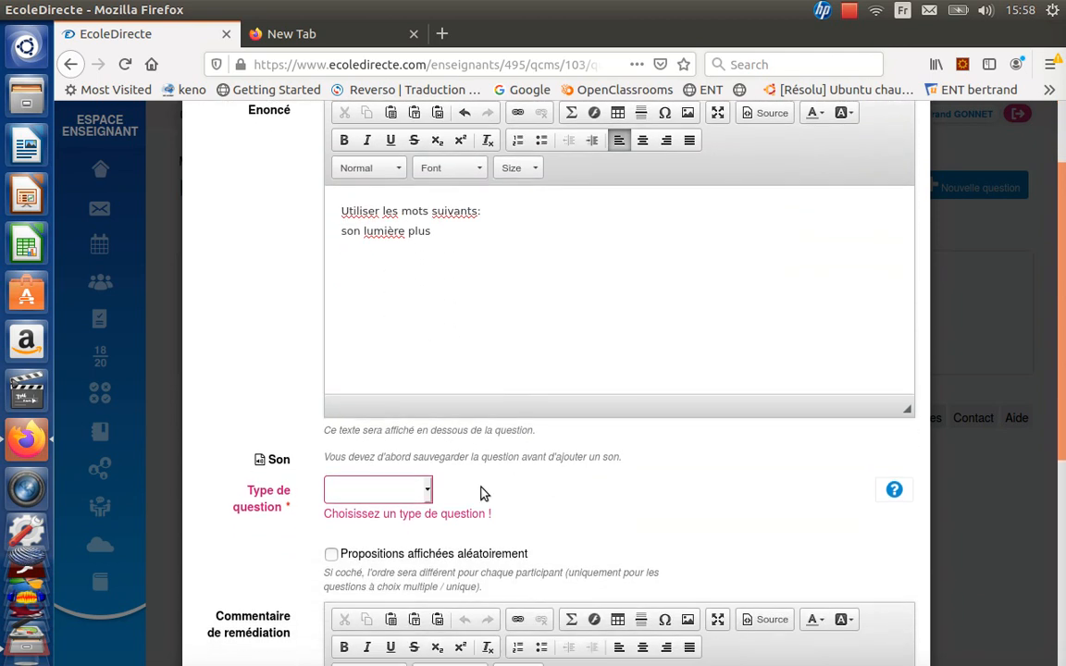
left_click(425, 492)
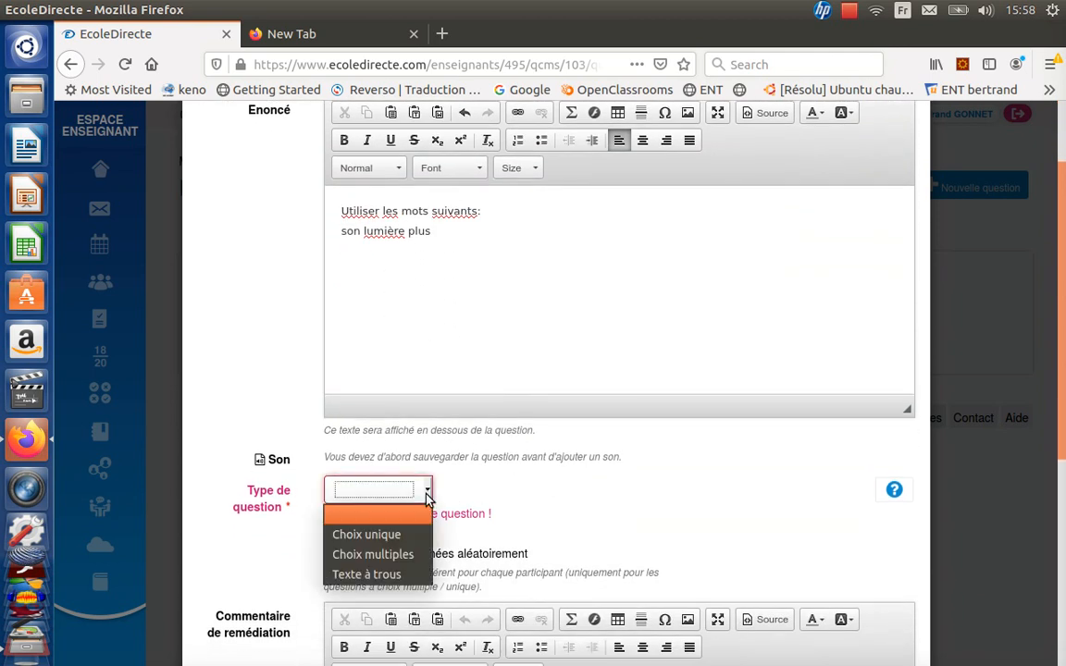
left_click(376, 575)
scroll(555, 546, "down", 2)
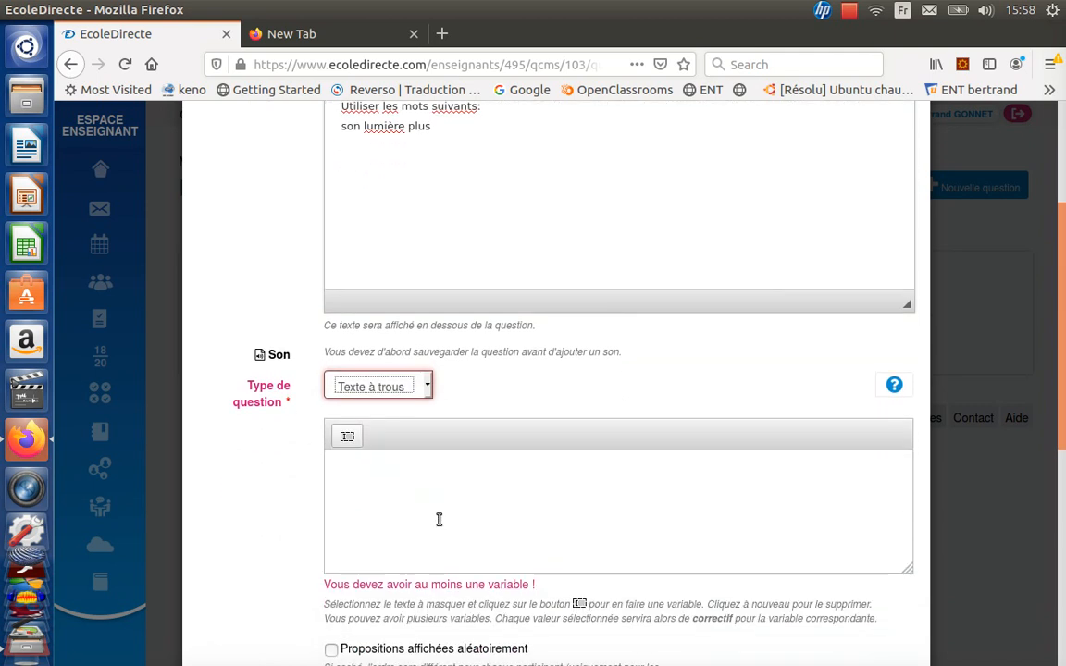
left_click(397, 488)
type("La lu")
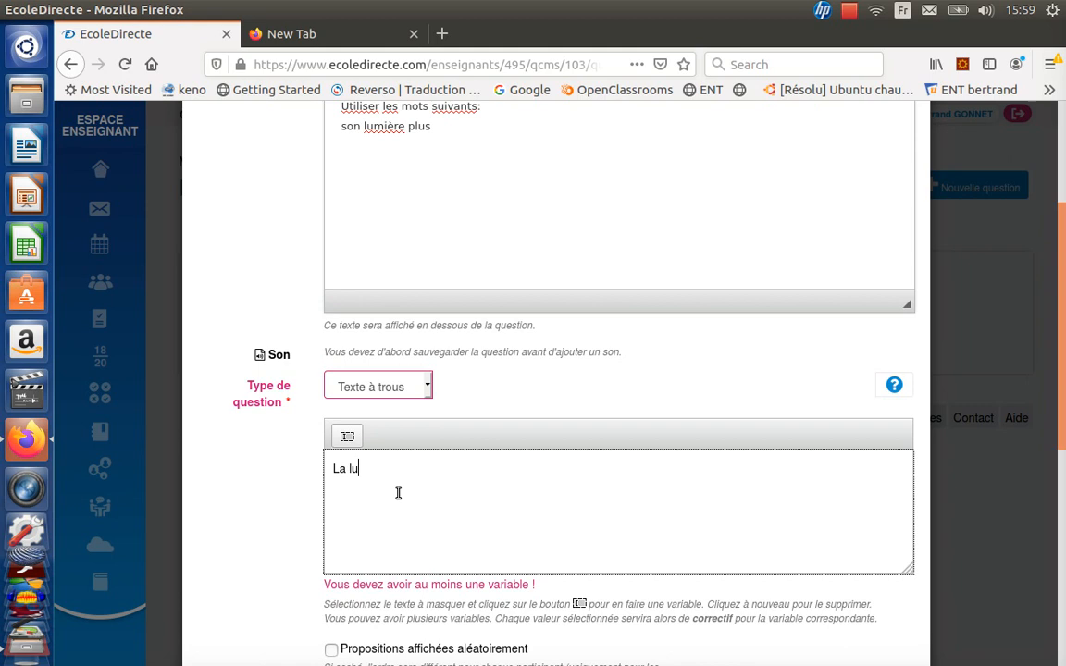
type("mière se déplace plus")
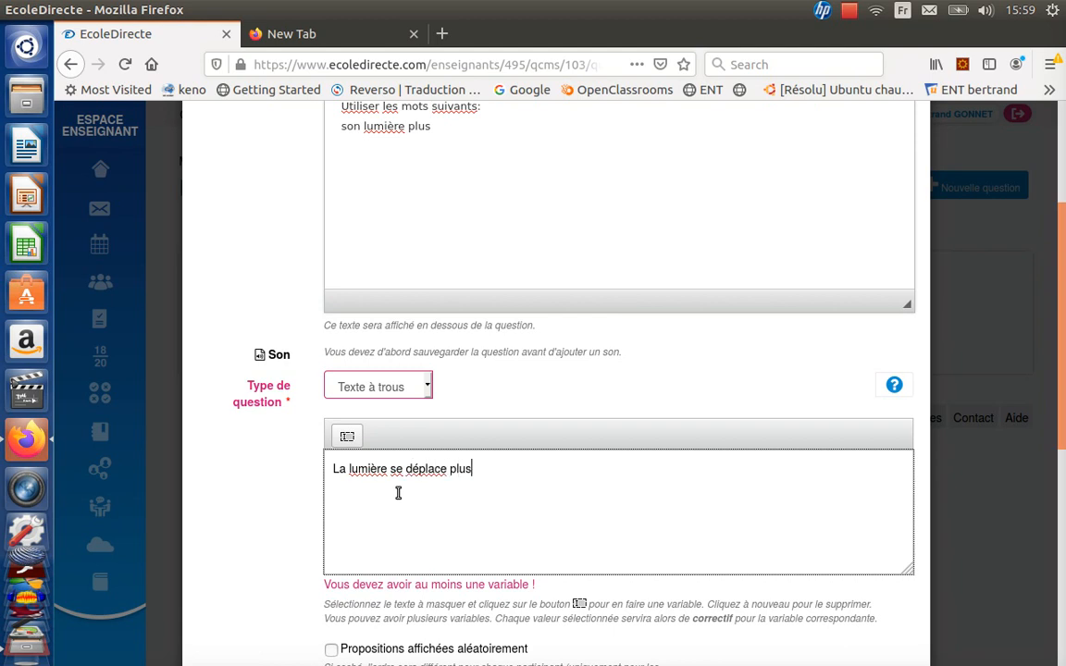
type(" vite que le son.")
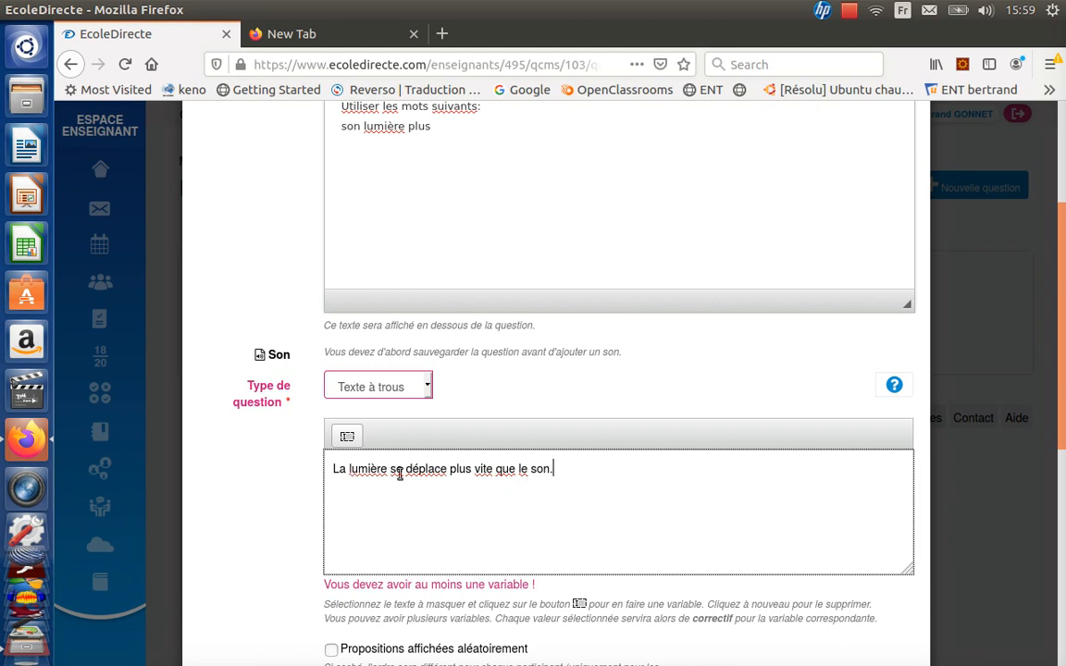
- Turn the words lumière, plus and son in the sentence into gap variables
scroll(416, 469, "up", 1)
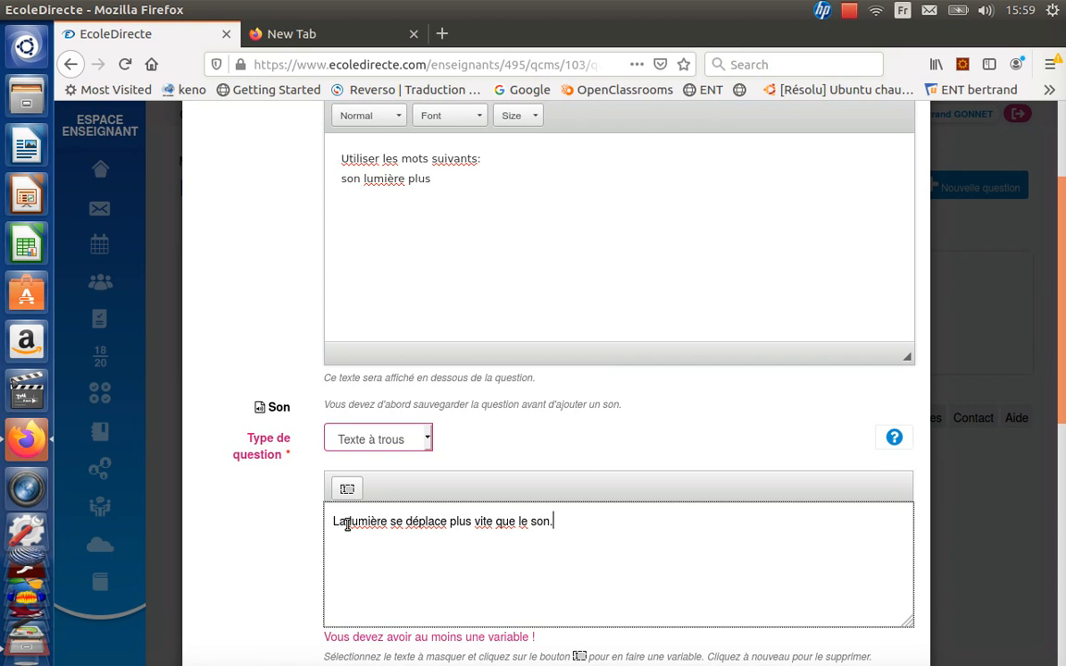
left_click_drag(349, 523, 387, 523)
left_click(348, 489)
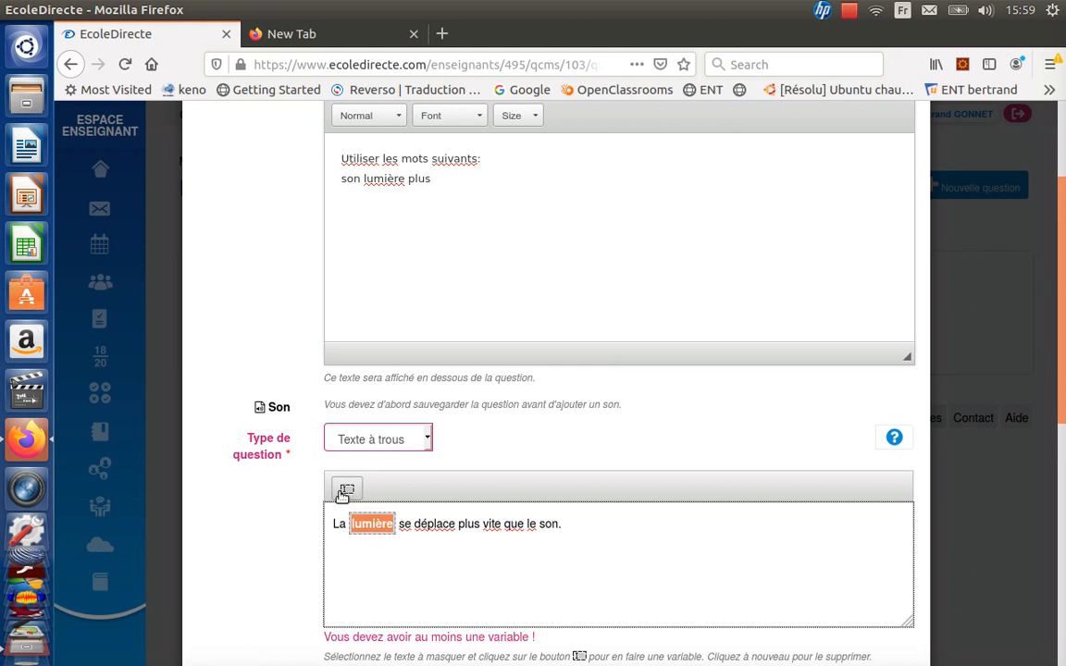
left_click_drag(457, 524, 483, 524)
left_click(485, 525)
left_click_drag(482, 523, 459, 523)
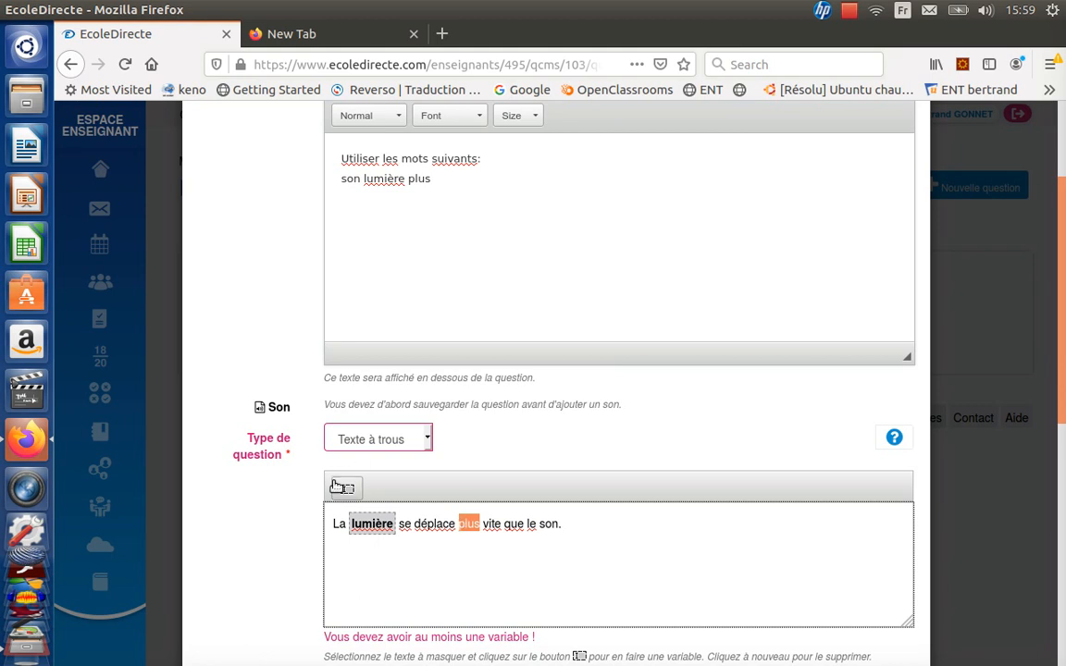
left_click(346, 493)
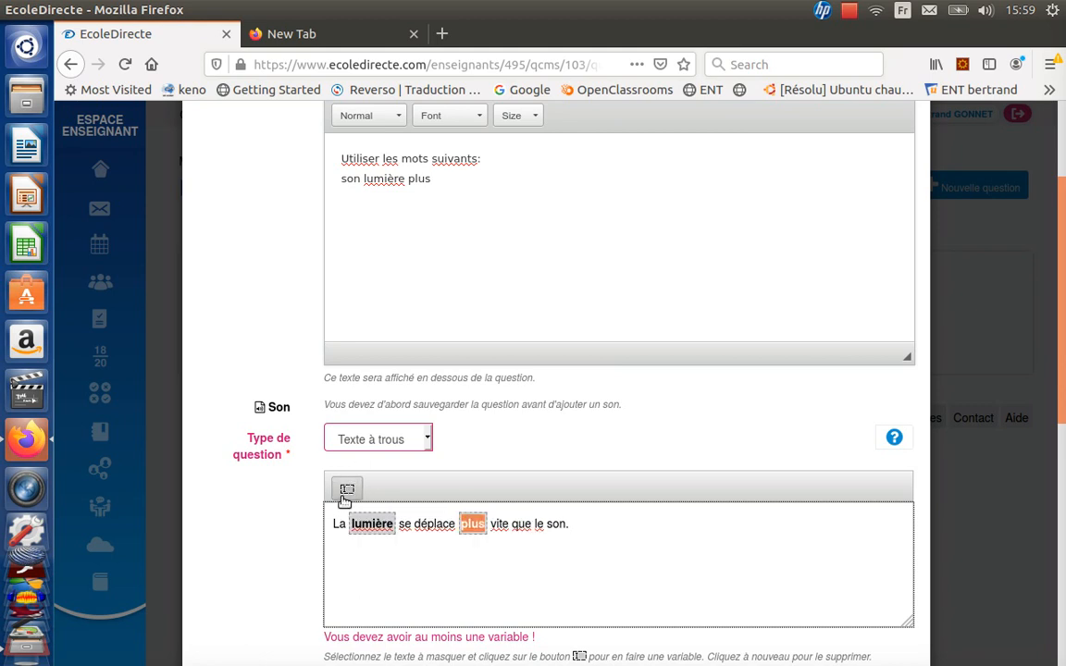
left_click_drag(544, 524, 566, 525)
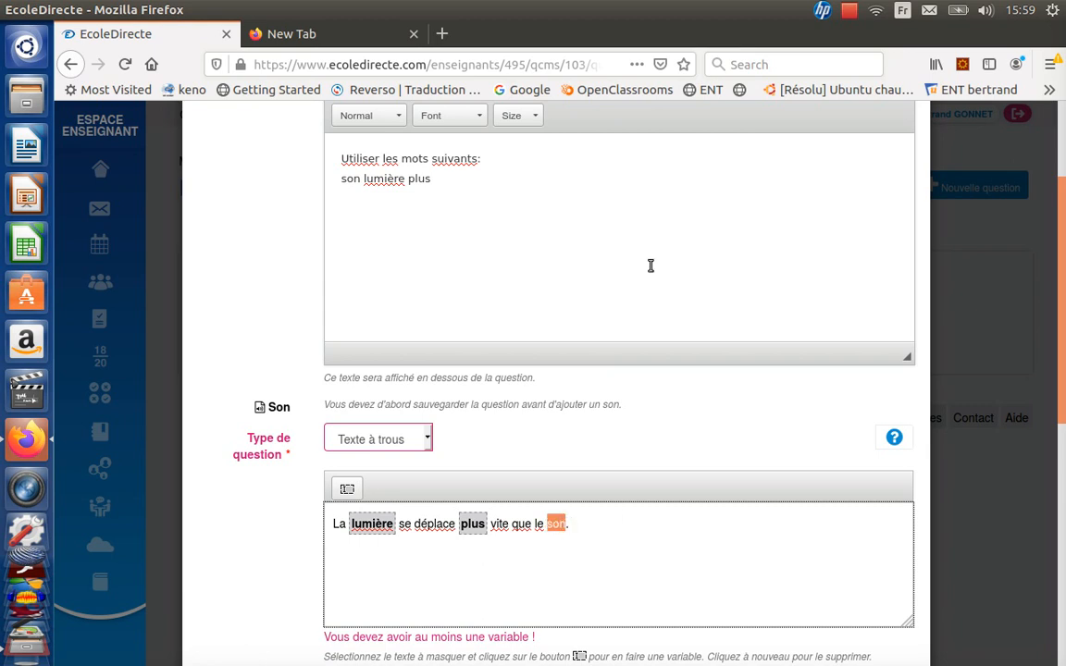
left_click(347, 486)
- Put the words son, lumière and plus on separate lines in the question's statement
left_click(365, 178)
key("Return")
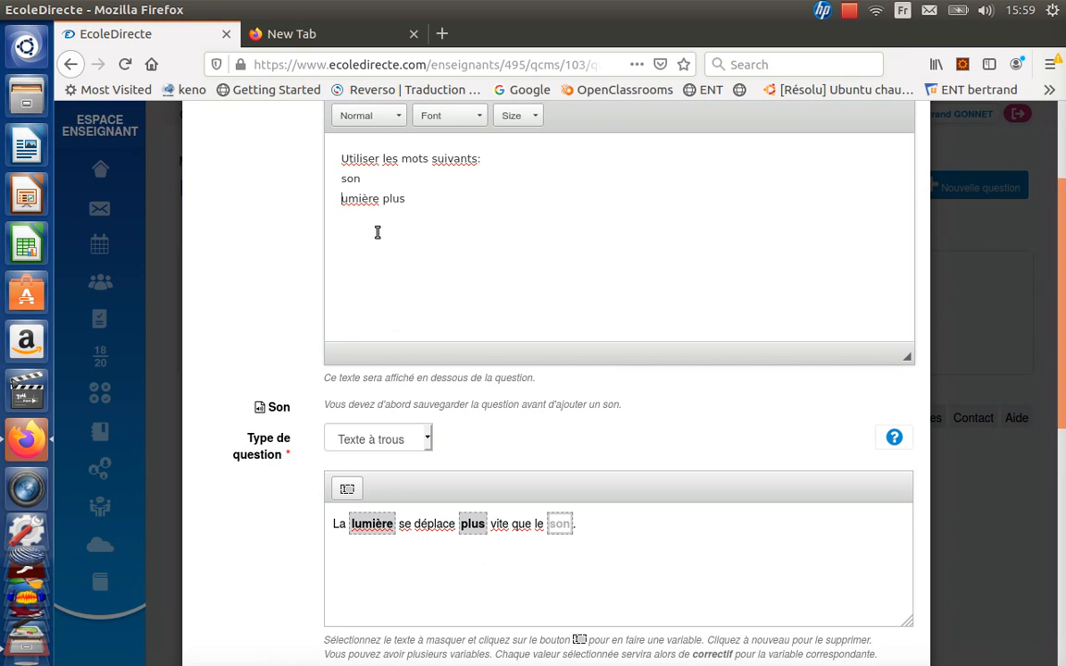
type("l")
left_click(383, 200)
key("Return")
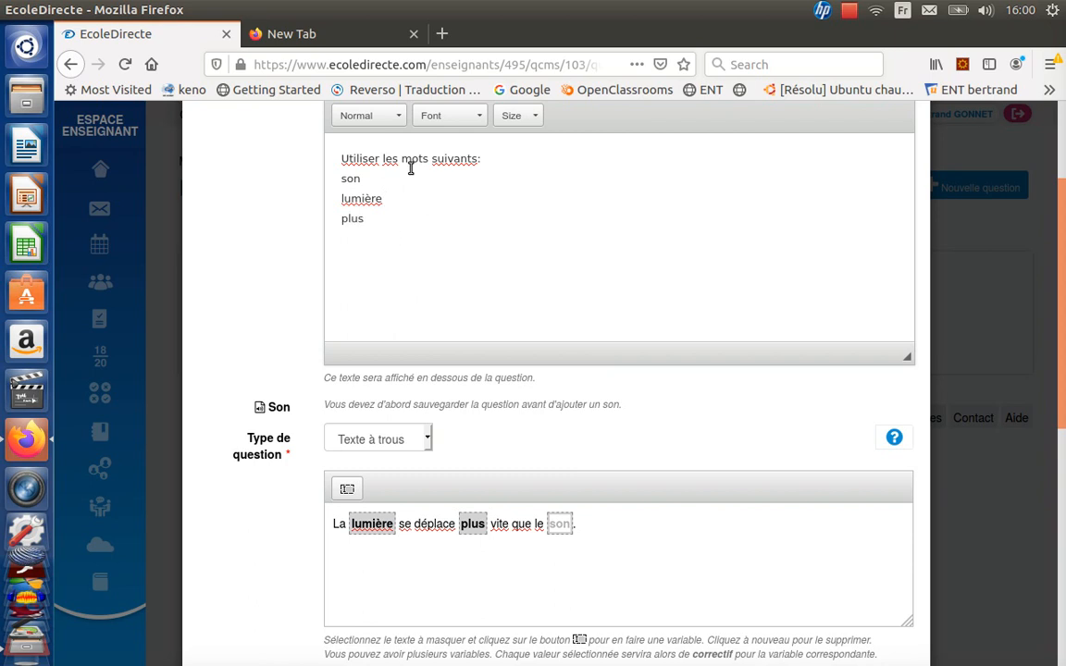
- Enter the remediation comment "Rien ne va plus vite que la lumière dans le vide"
scroll(512, 382, "down", 2)
left_click(559, 421)
scroll(606, 469, "down", 5)
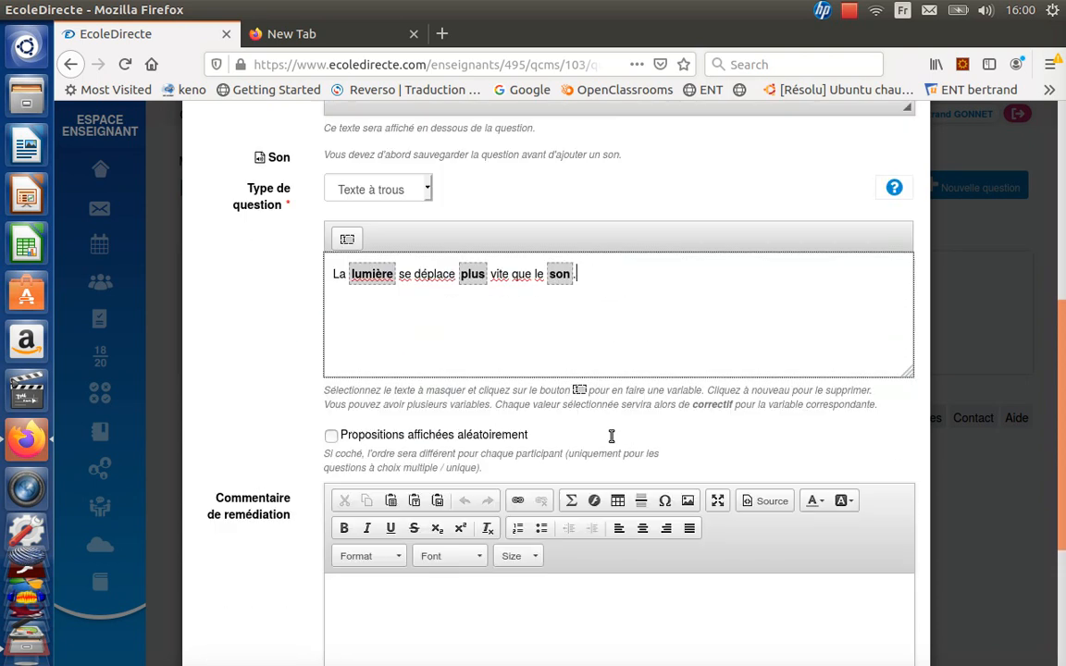
left_click(413, 368)
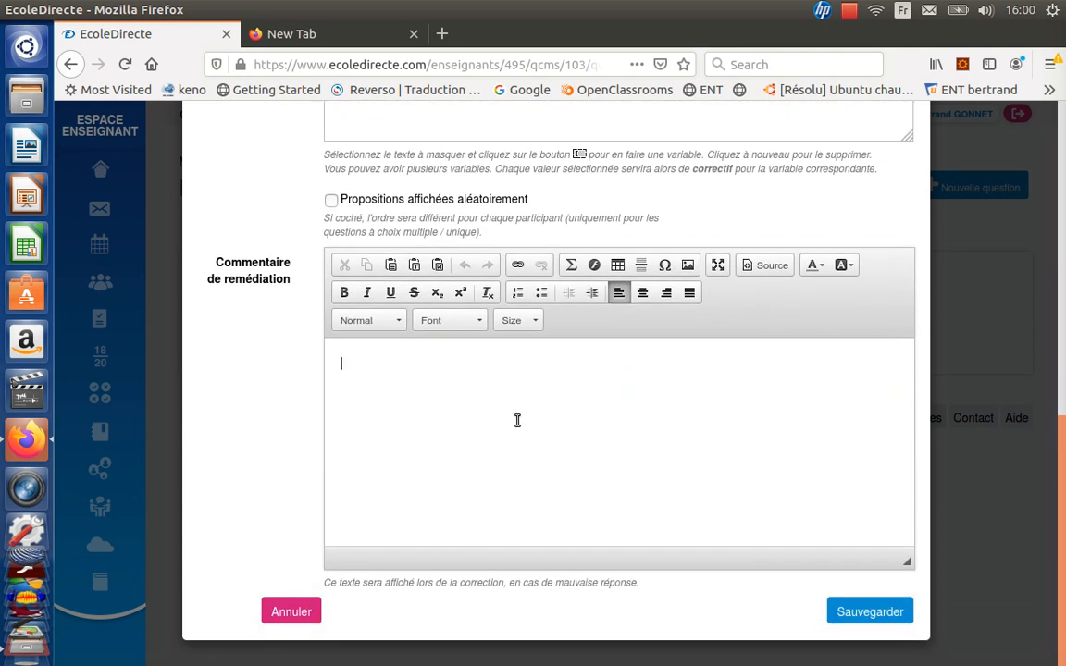
scroll(546, 425, "up", 2)
scroll(558, 430, "down", 2)
scroll(468, 407, "up", 1)
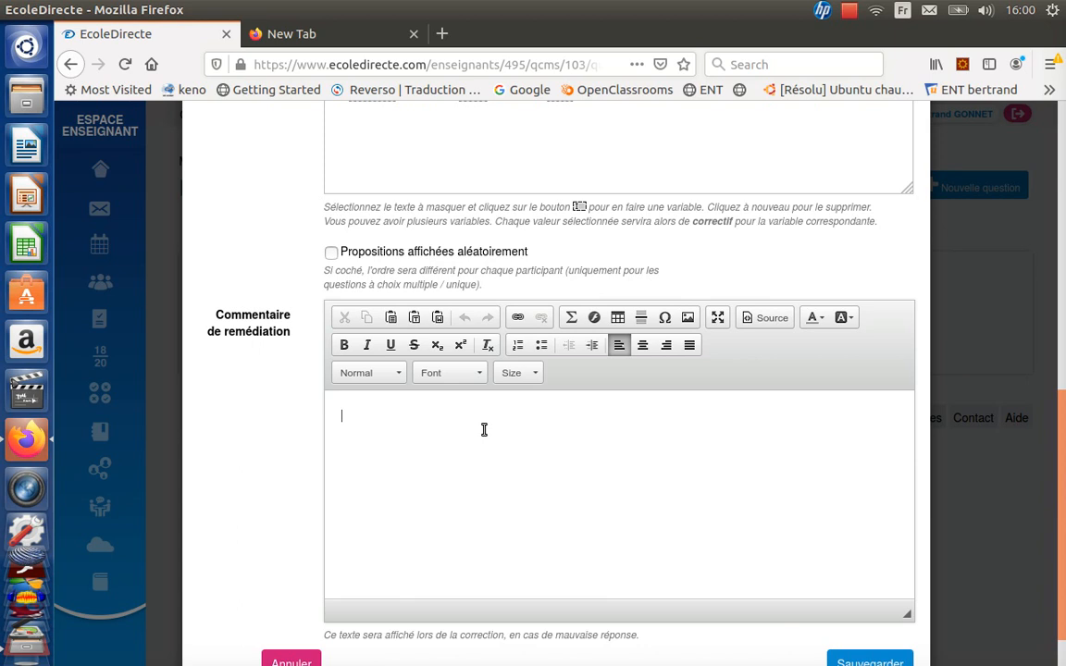
type("L")
type("Rien ")
type("ne")
type(" va plus vite que la lu")
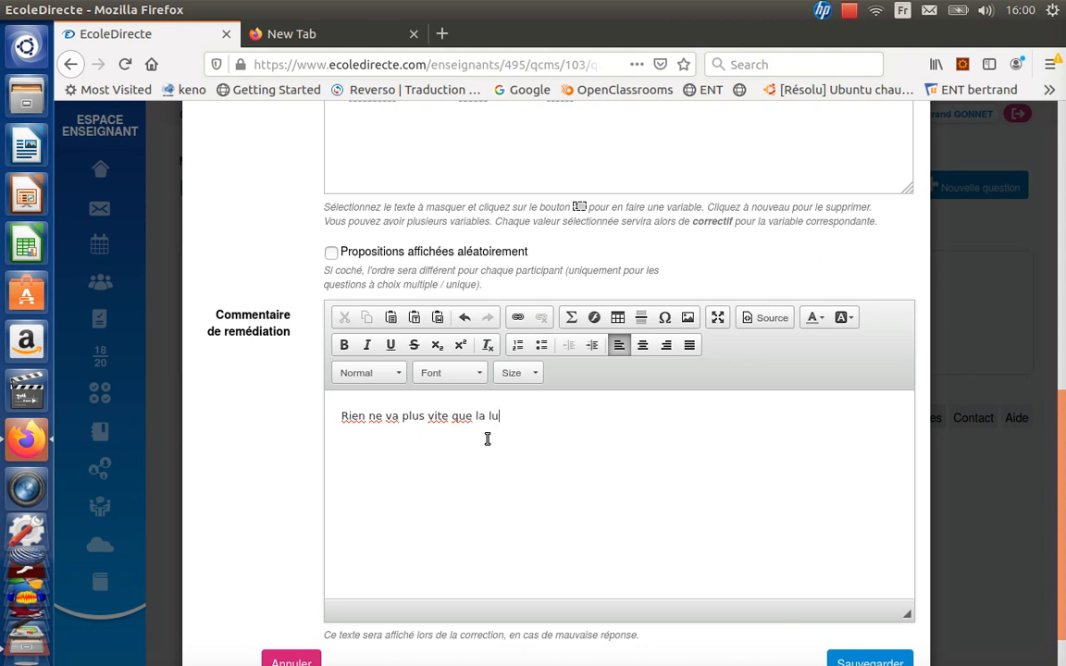
type("mière dans le vide")
- Add "dans le vide" after the son gap, before the sentence's full stop
scroll(469, 231, "up", 2)
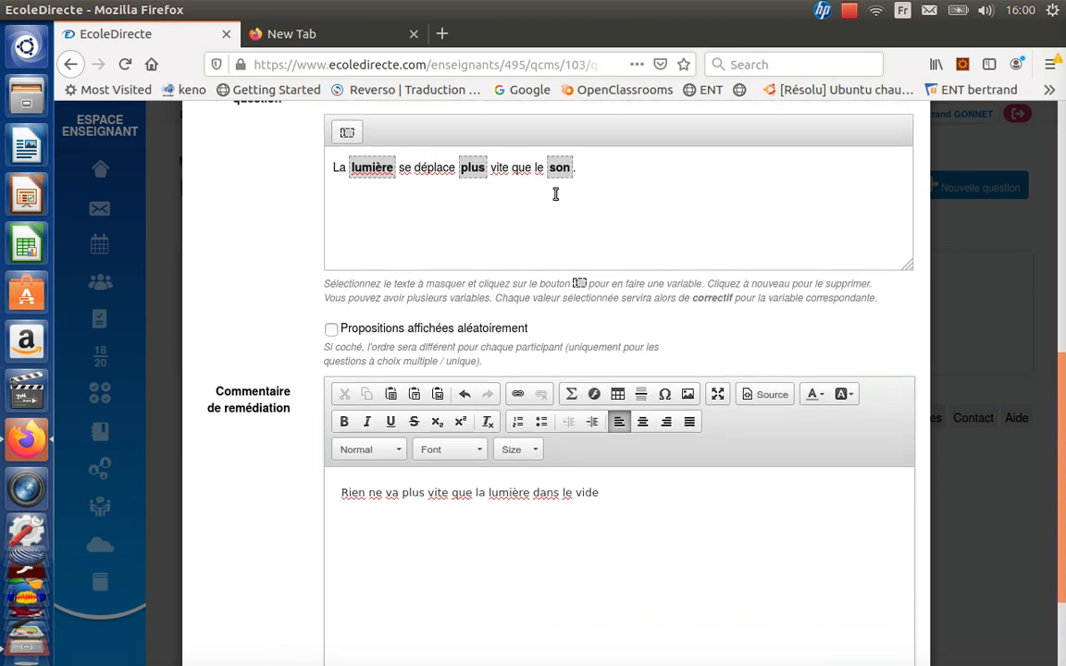
left_click(582, 209)
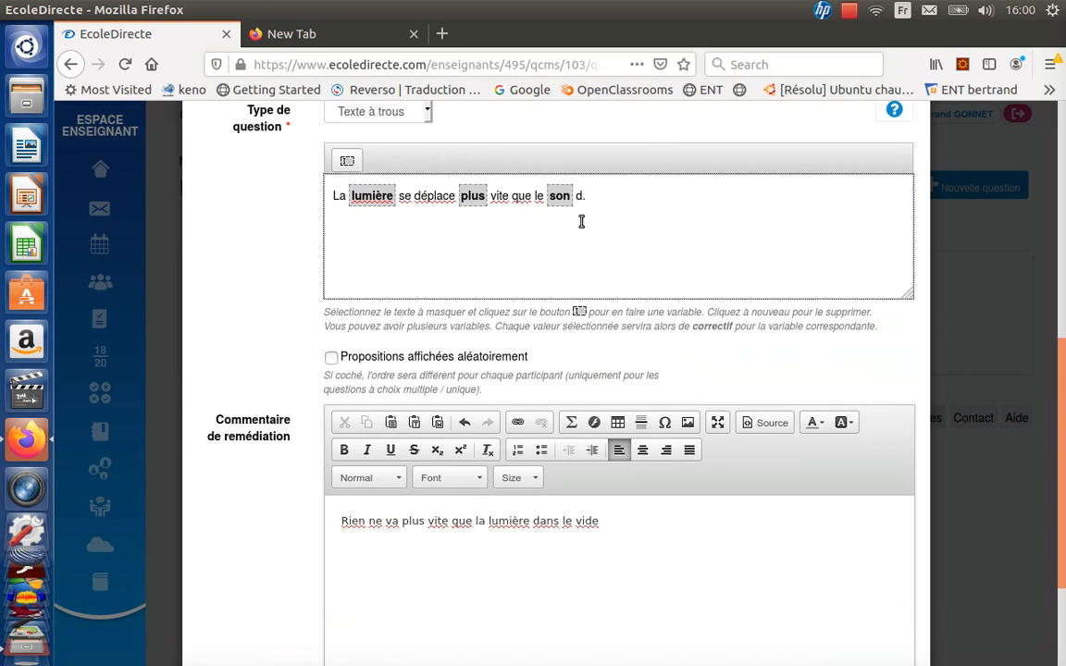
type("dans le vide")
- End the remediation comment's first sentence with a full stop, add the line "Le son ne se déplace pas dans le vide." and save the question
left_click(627, 530)
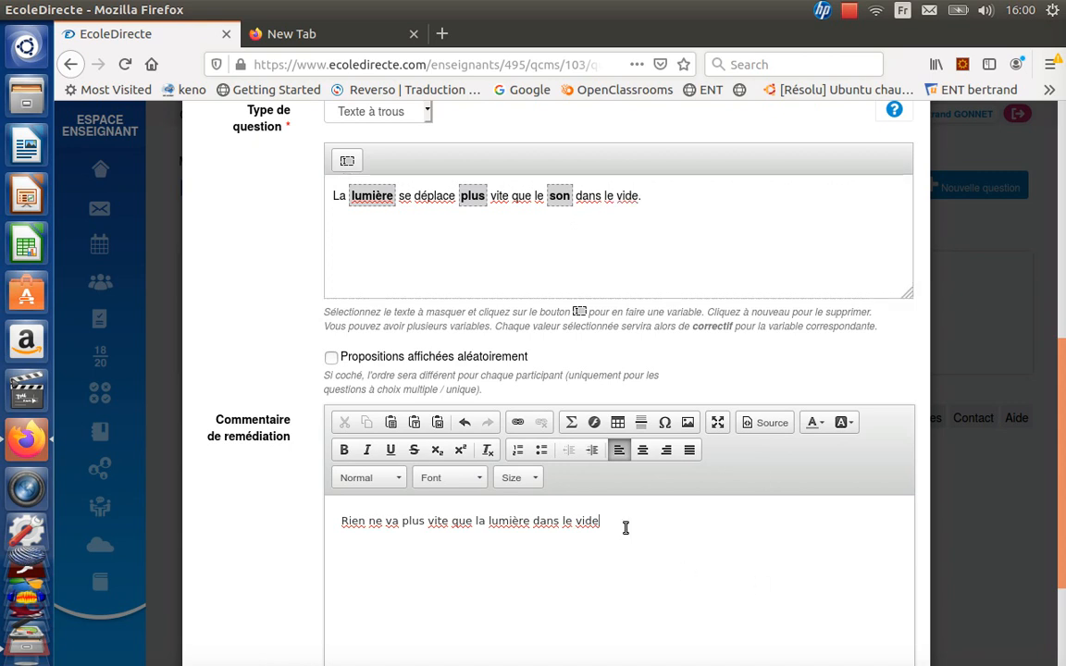
key("Return")
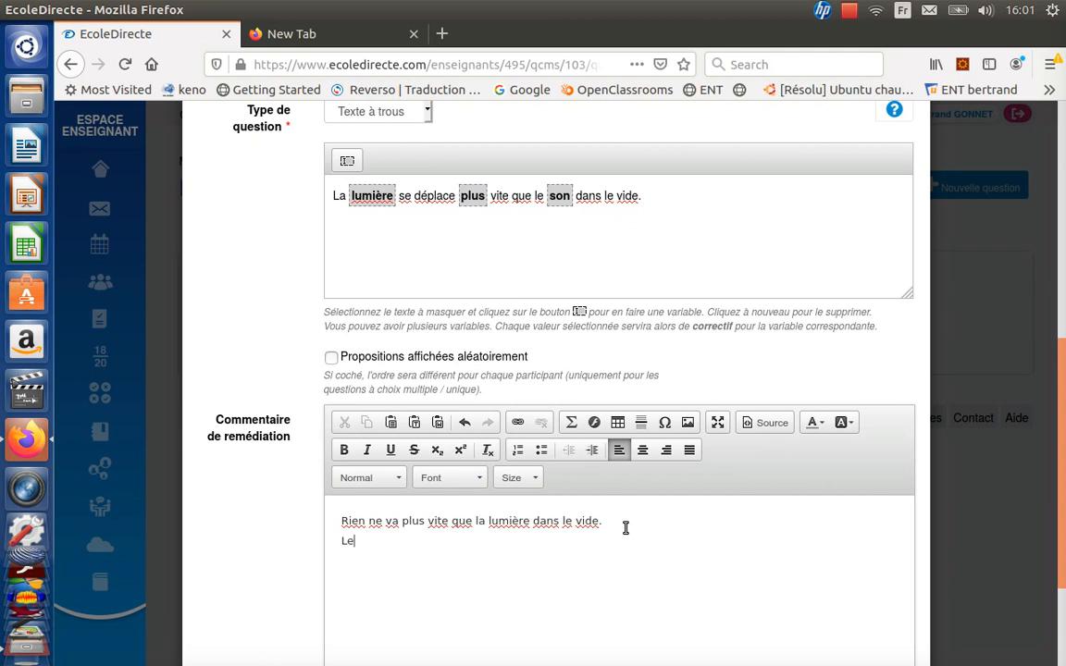
type("Le son ne se dépl")
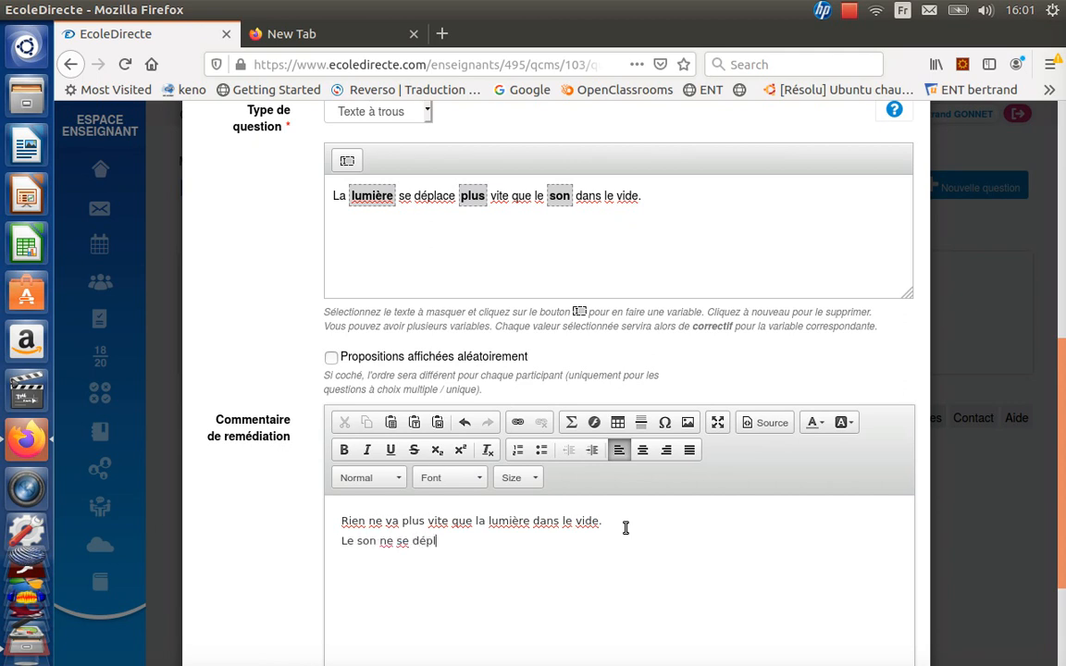
type("ace pas dans le vide.")
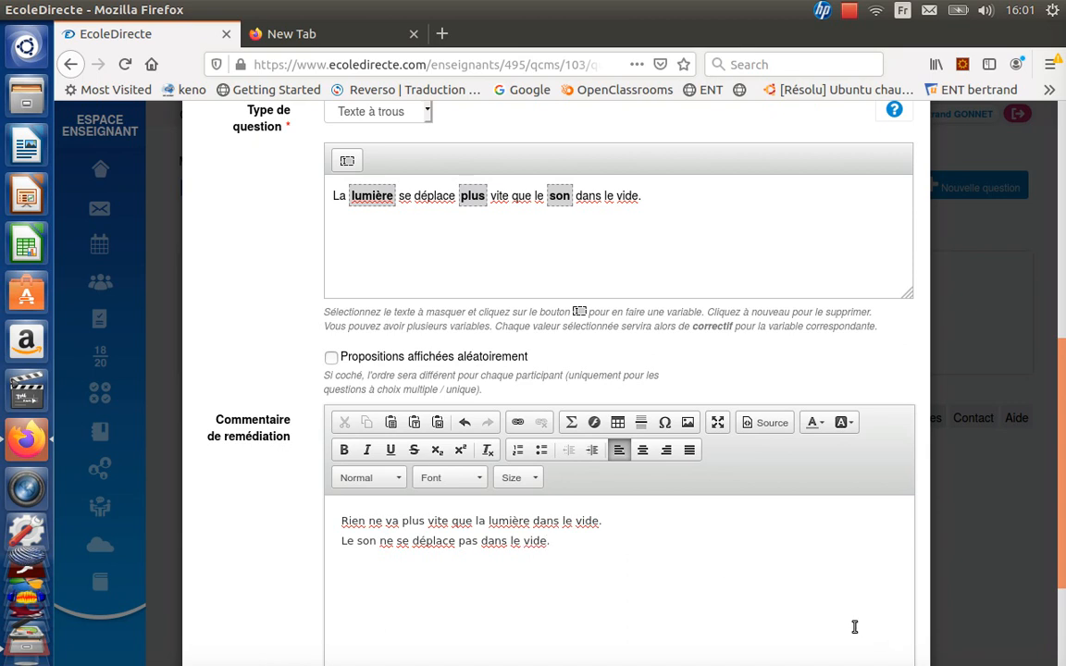
scroll(859, 628, "down", 3)
left_click(886, 611)
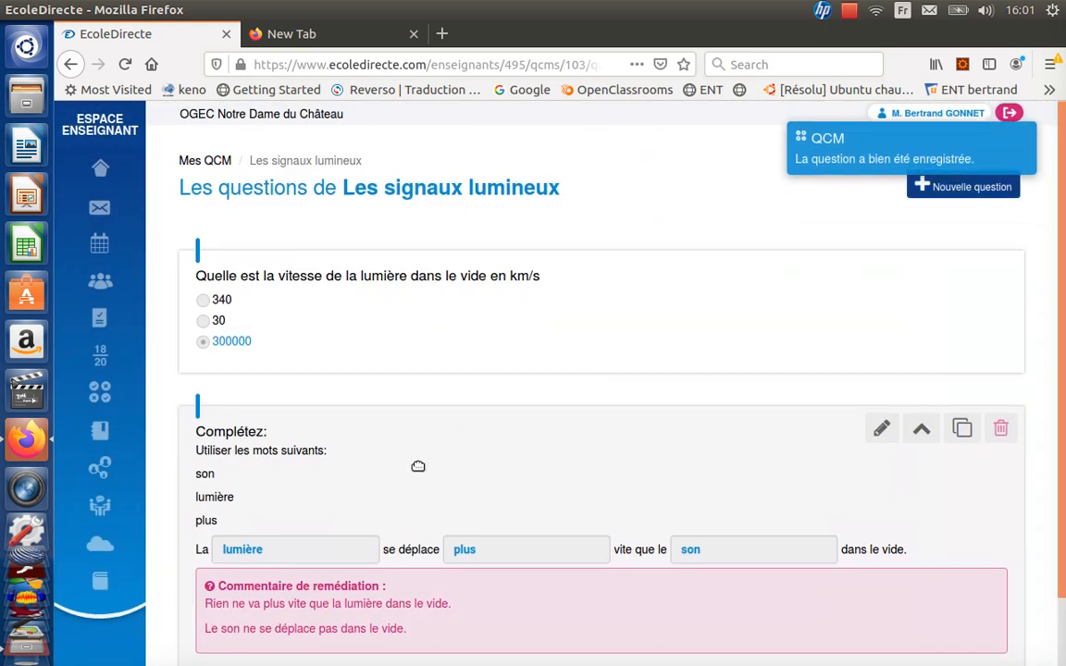
- Preview the "Test sur les signaux" QCM from the QCM list, answering the first question with 300000 and checking its correction
scroll(416, 466, "down", 3)
scroll(543, 546, "up", 3)
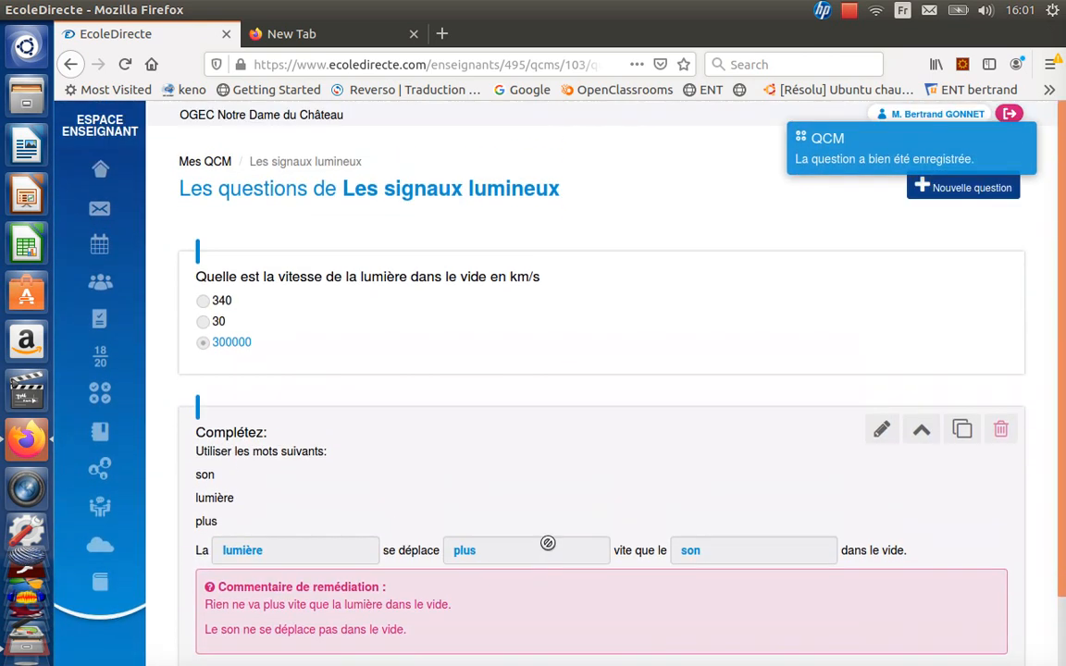
mouse_move(933, 132)
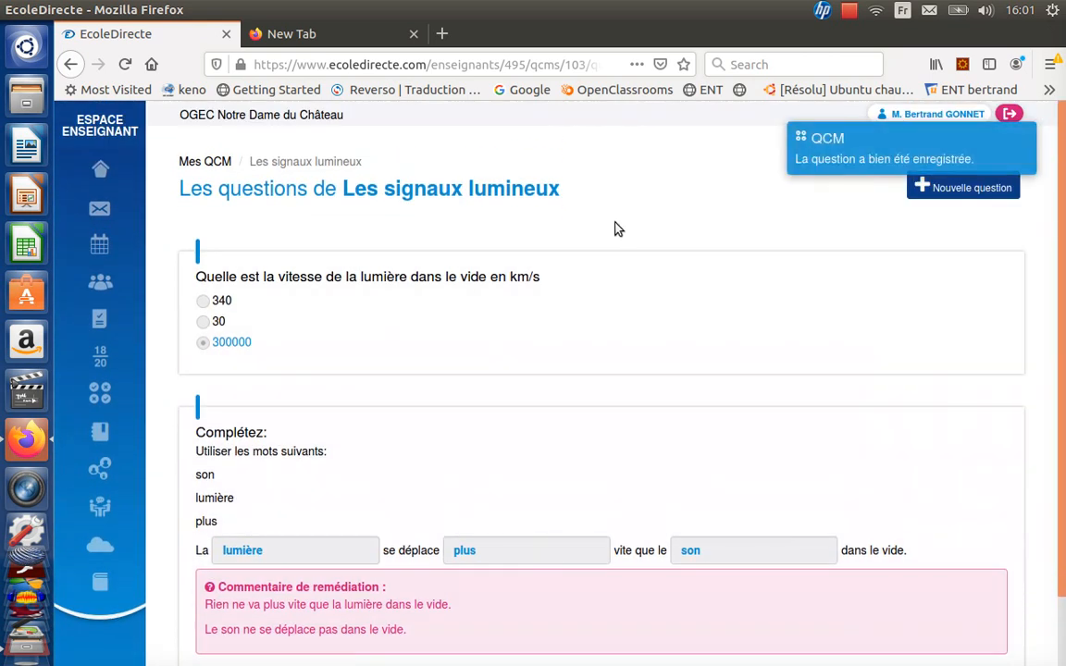
left_click(206, 163)
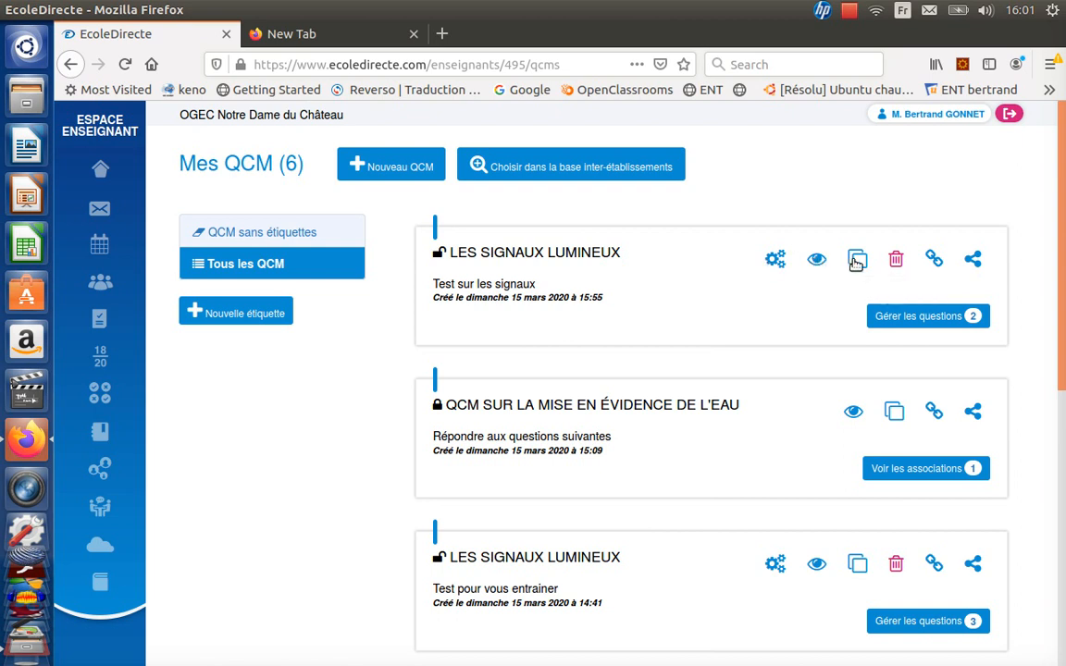
left_click(813, 263)
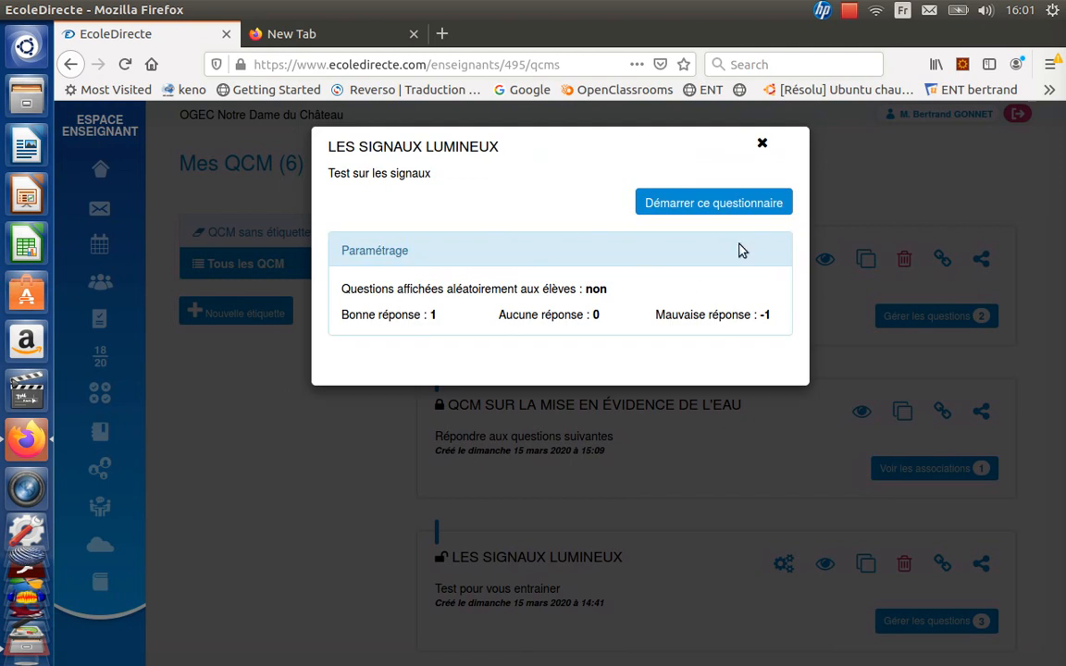
left_click(748, 208)
left_click(348, 269)
left_click(757, 308)
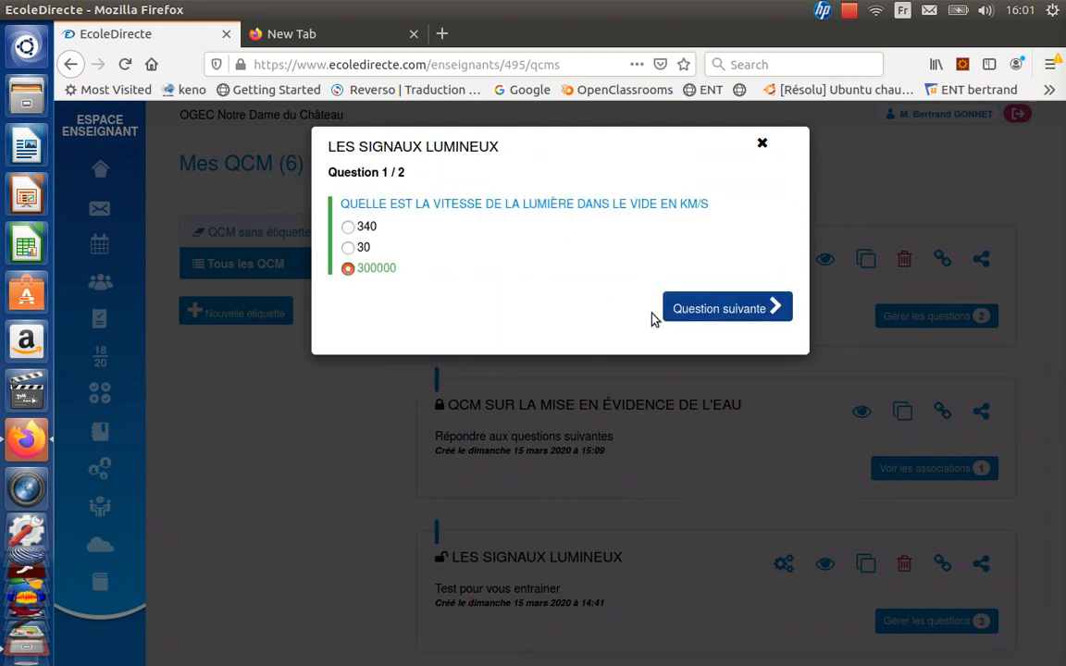
left_click(683, 313)
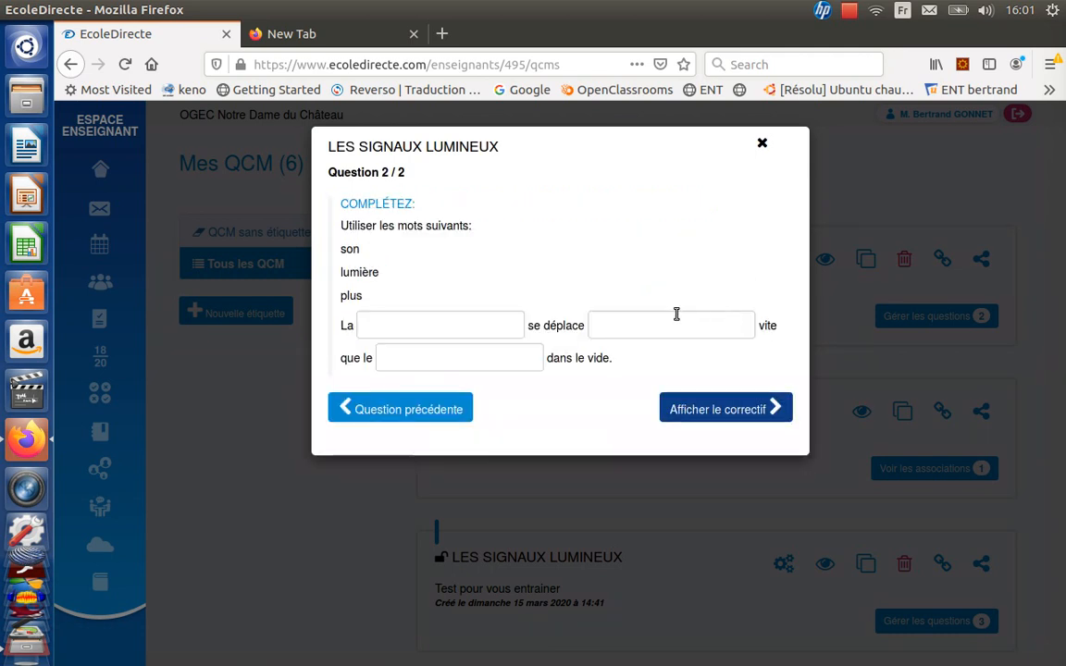
- Test the gap question with lumière, plus and son, check its correction, and finish and close the questionnaire
left_click(381, 330)
type("lumière")
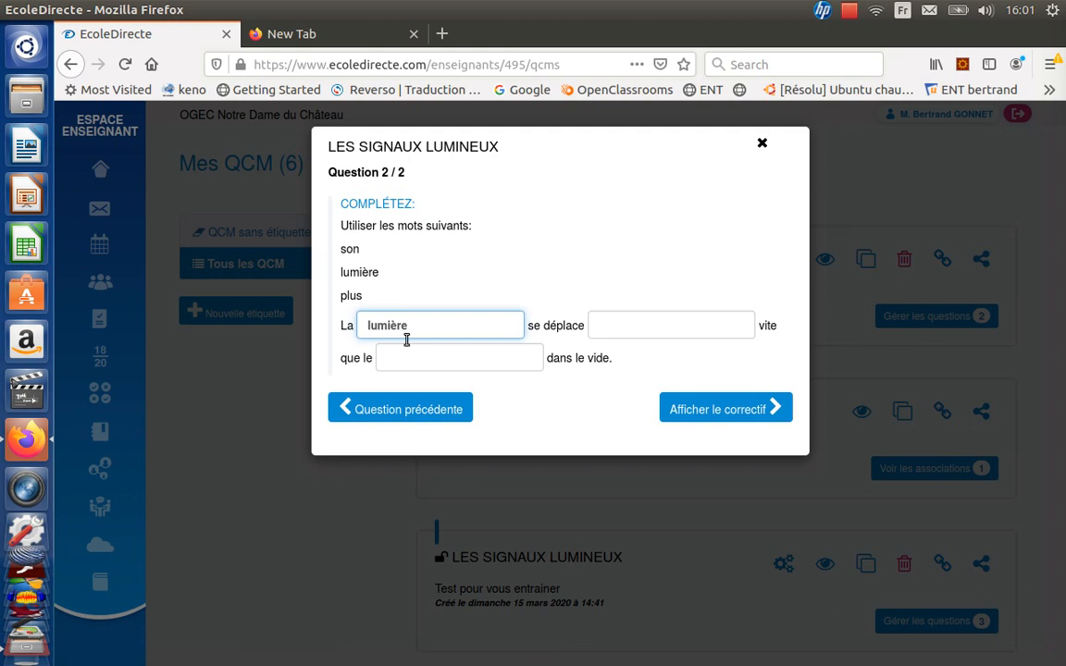
left_click(616, 322)
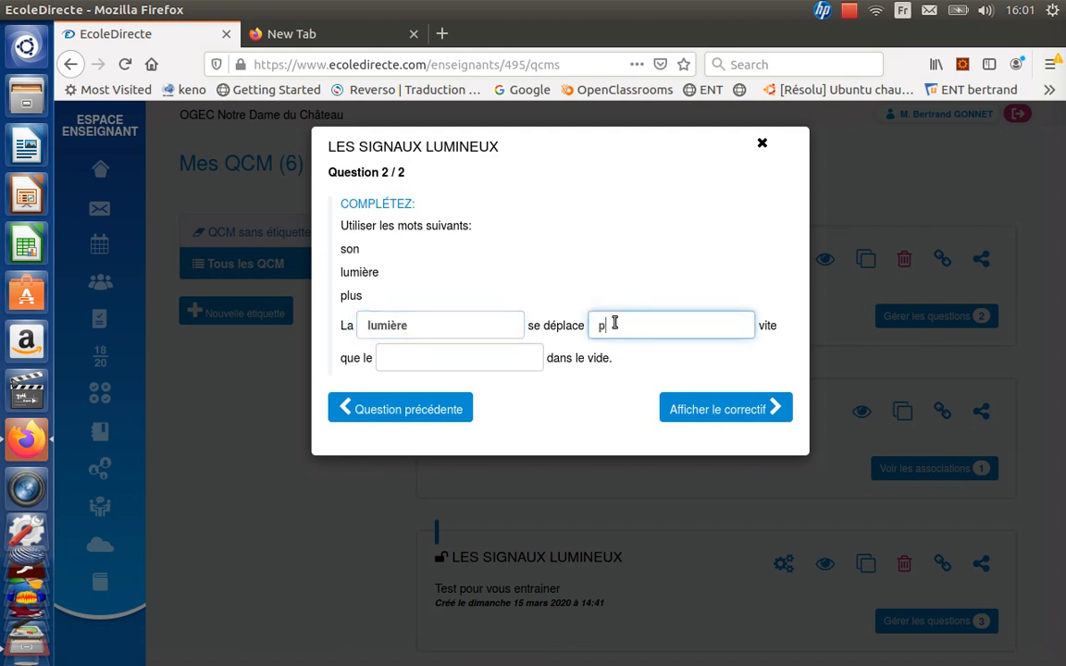
left_click(436, 364)
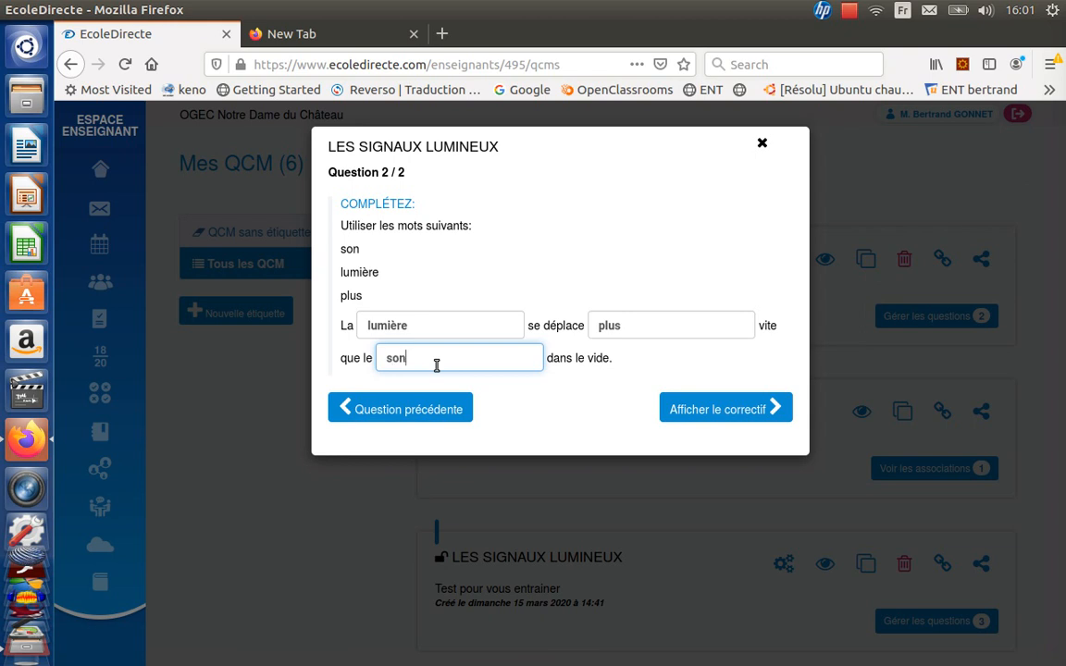
left_click(722, 409)
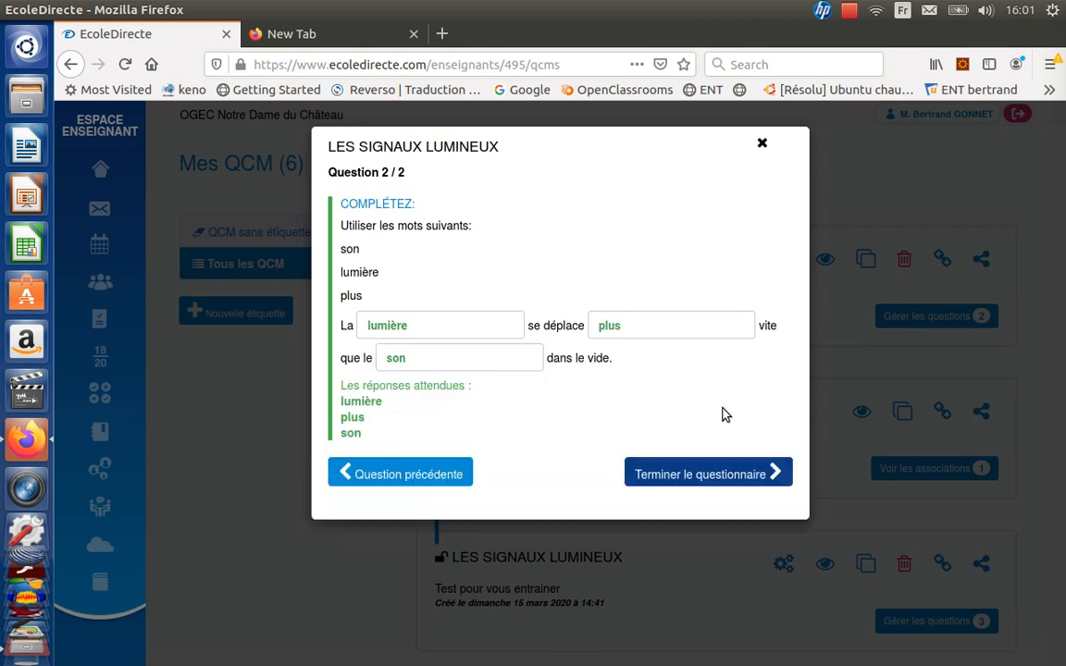
left_click(714, 476)
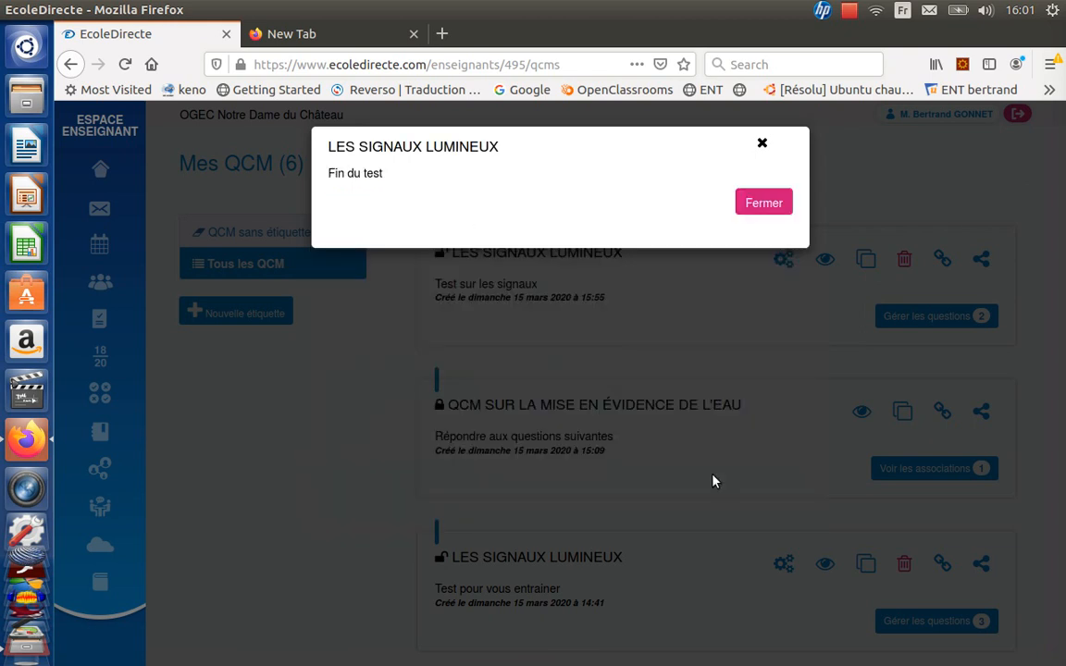
left_click(756, 203)
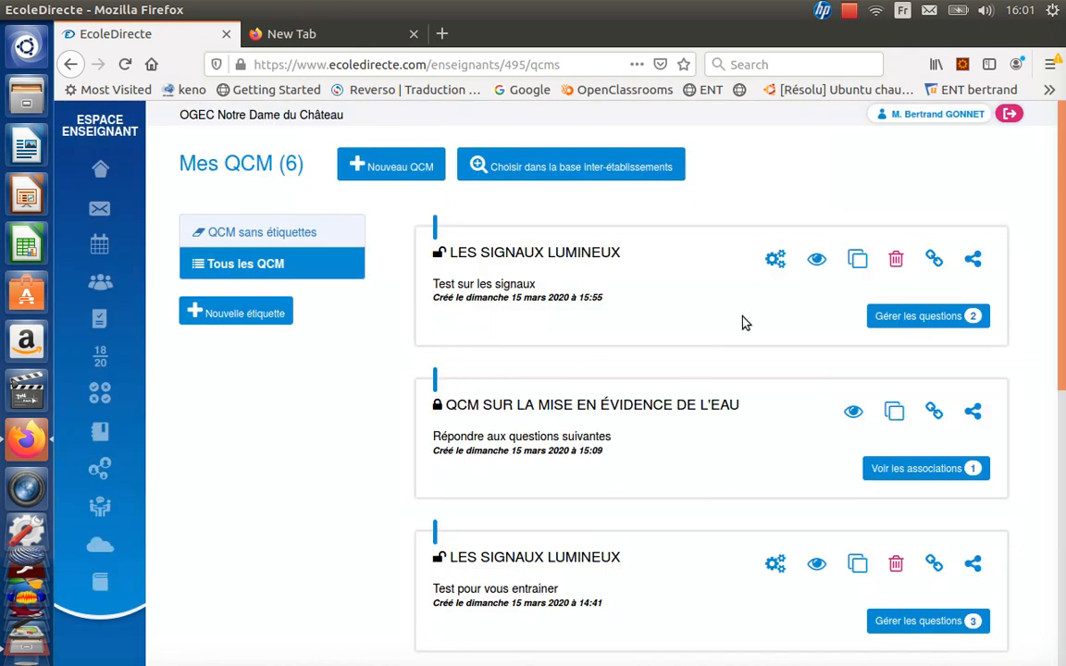
- Associate the QCM with the formative homework for QUATRIEME B (SCIENCES PHYSIQUES) of mardi 17 mars
left_click(934, 261)
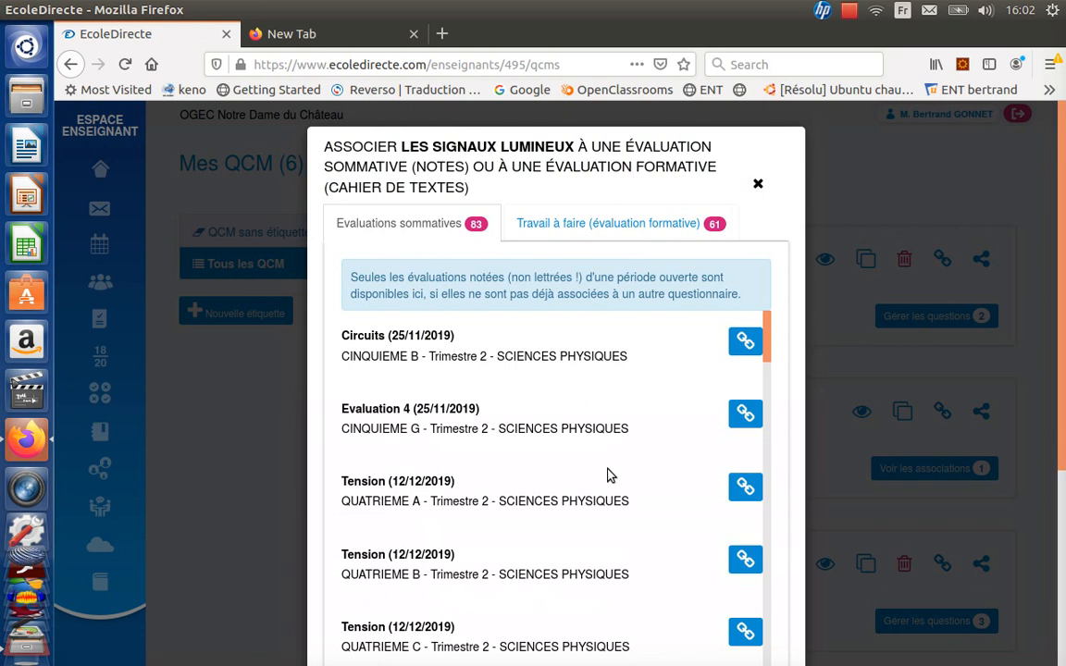
left_click(594, 236)
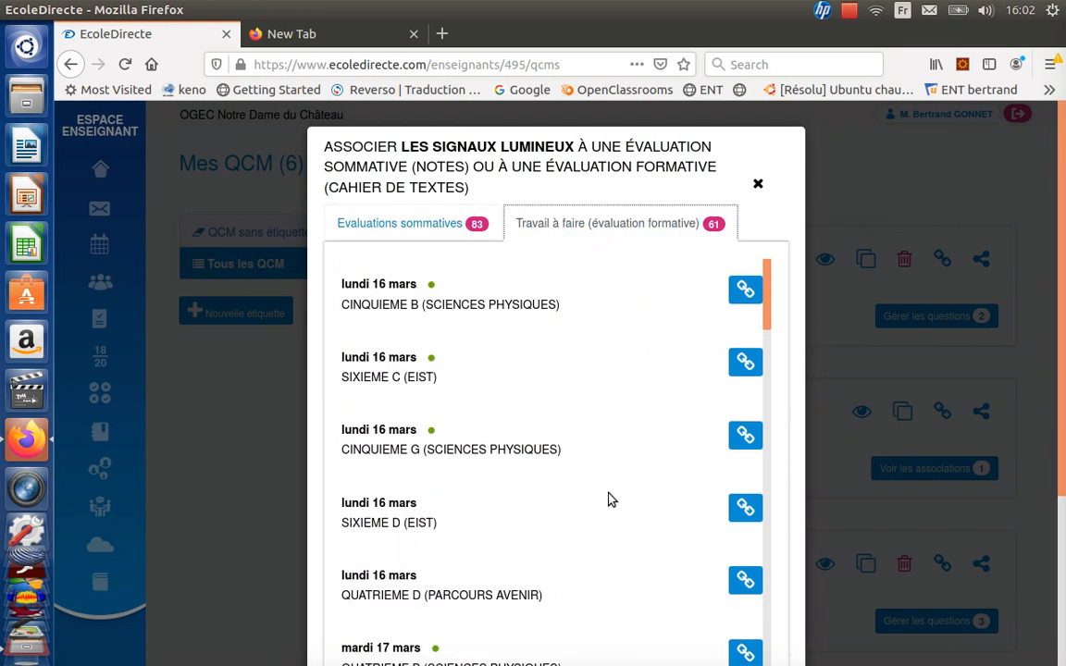
scroll(568, 464, "down", 2)
scroll(458, 425, "down", 1)
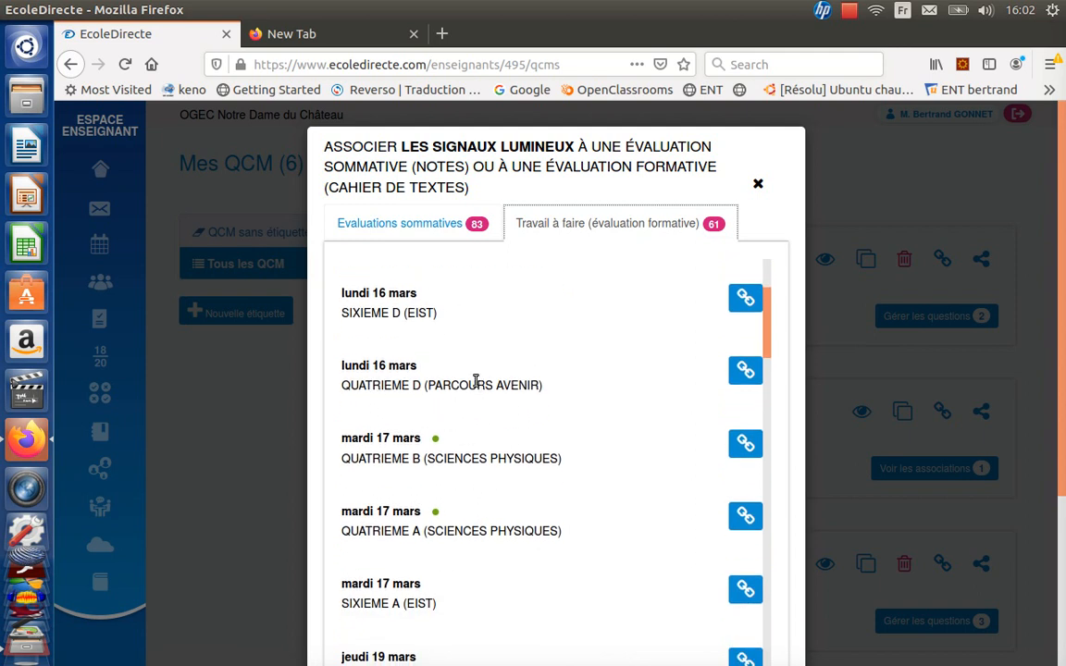
scroll(476, 389, "down", 3)
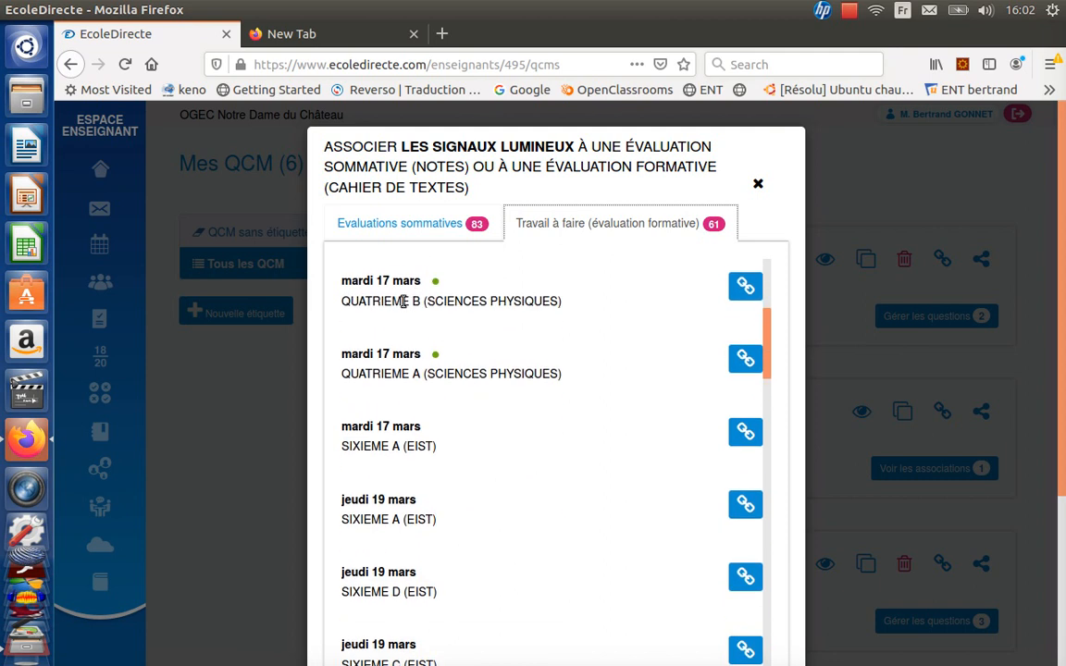
left_click(745, 288)
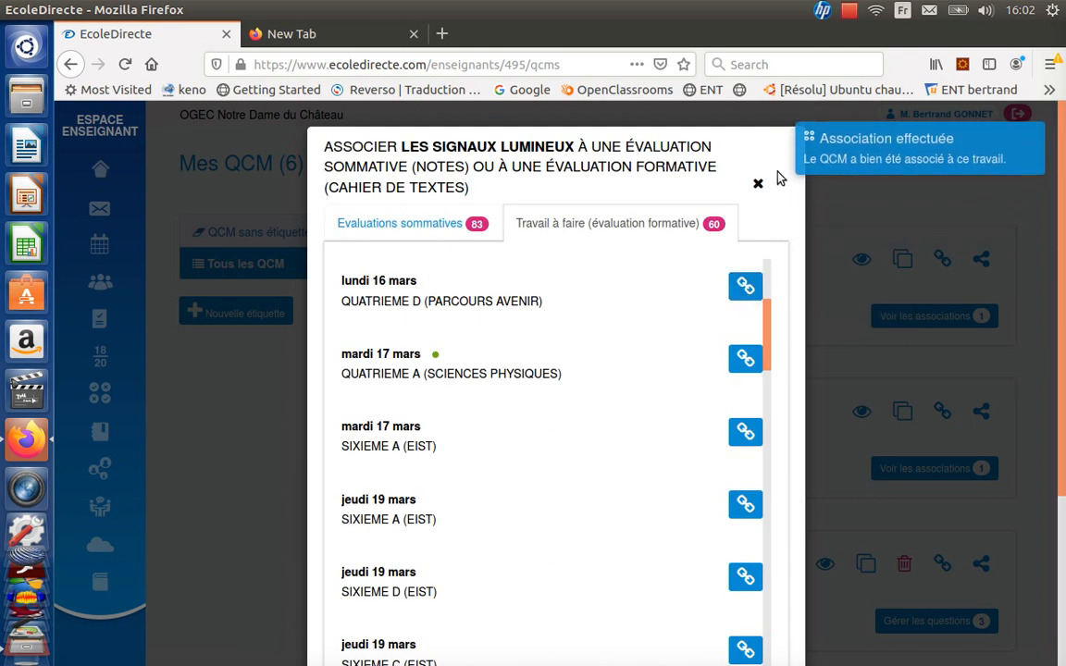
left_click(757, 185)
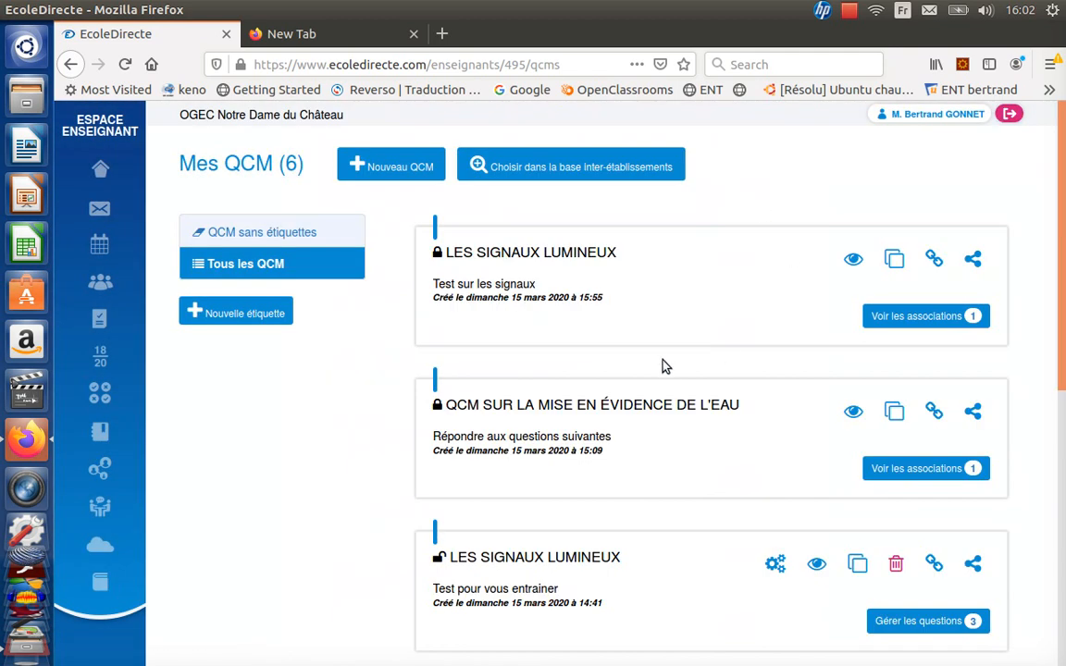
- Check the QCM attached to the QUATRIEME B session of mardi 17 mars in the Cahier de textes by starting its questionnaire, and close it
mouse_move(79, 424)
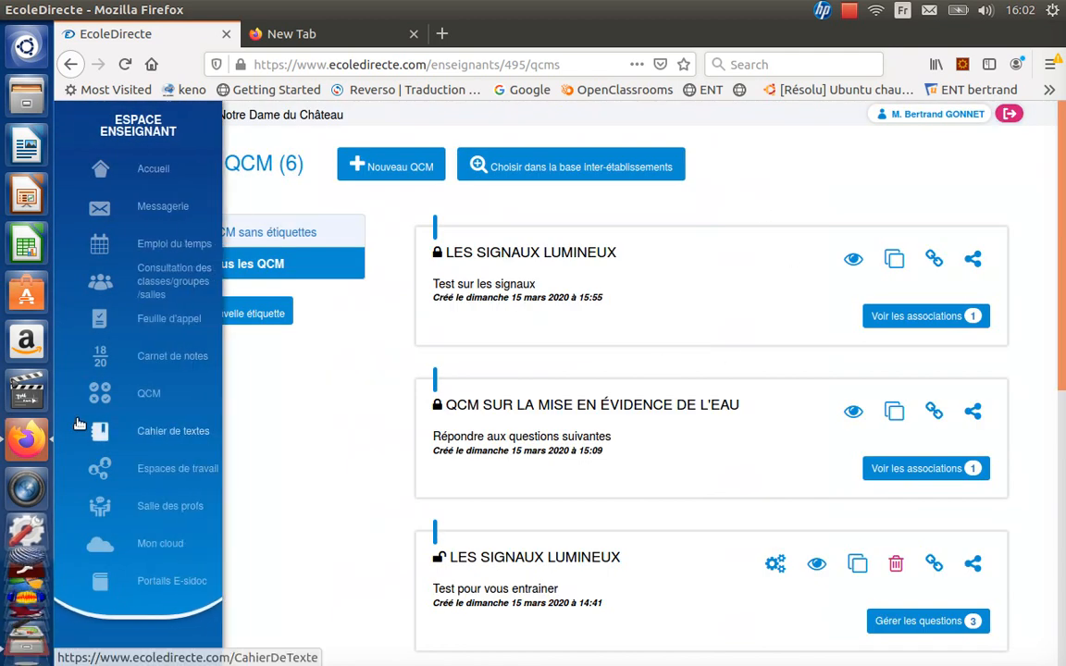
left_click(159, 431)
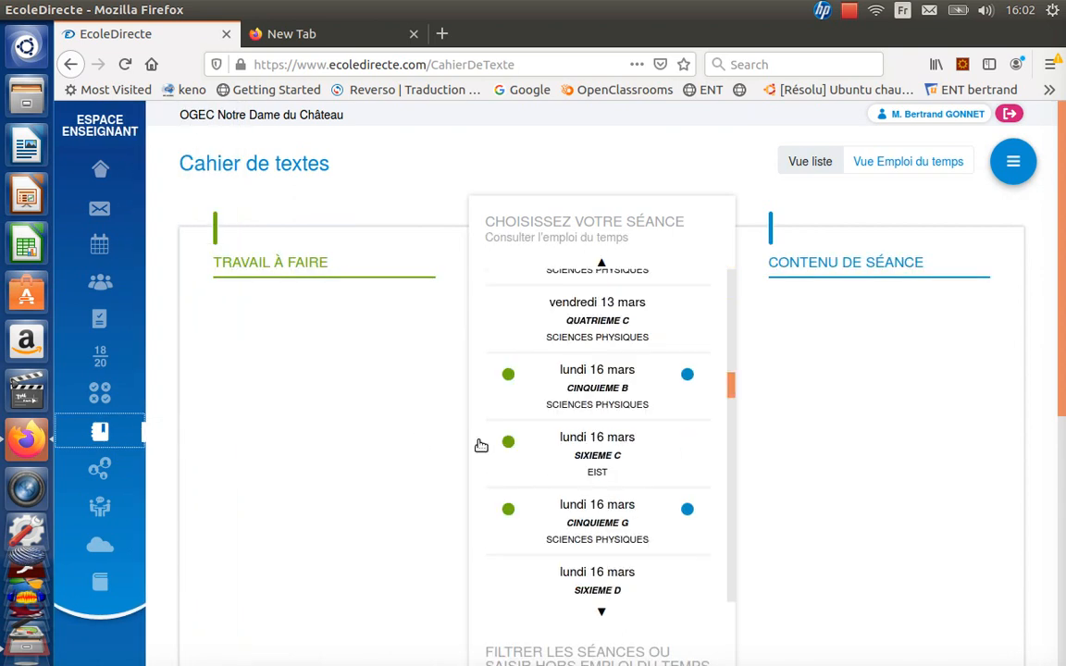
scroll(639, 437, "down", 3)
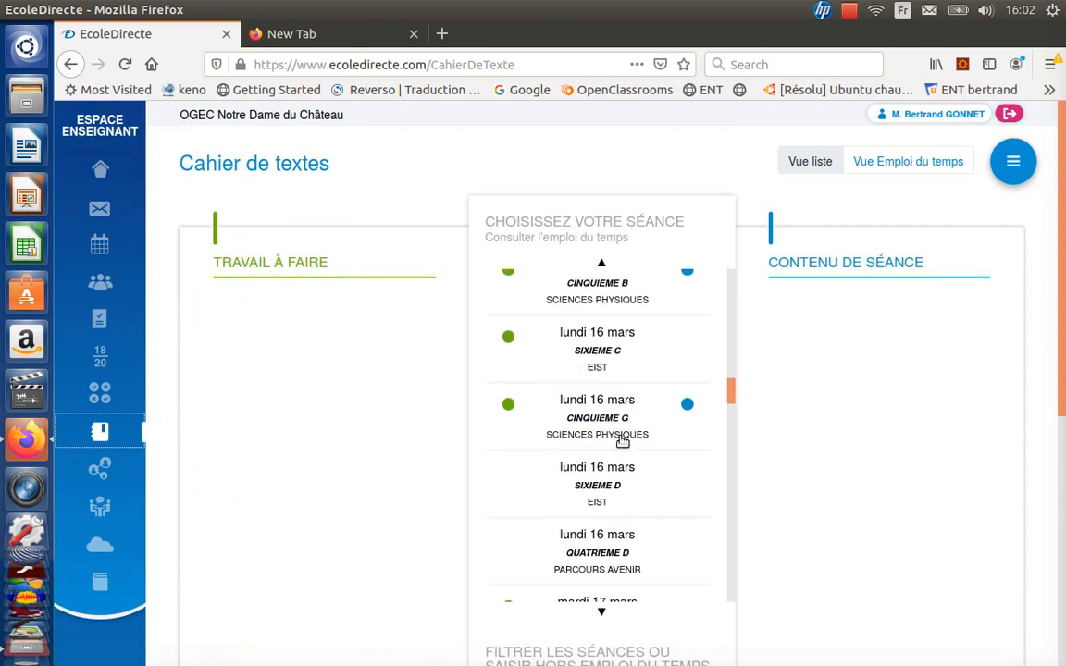
scroll(622, 442, "down", 2)
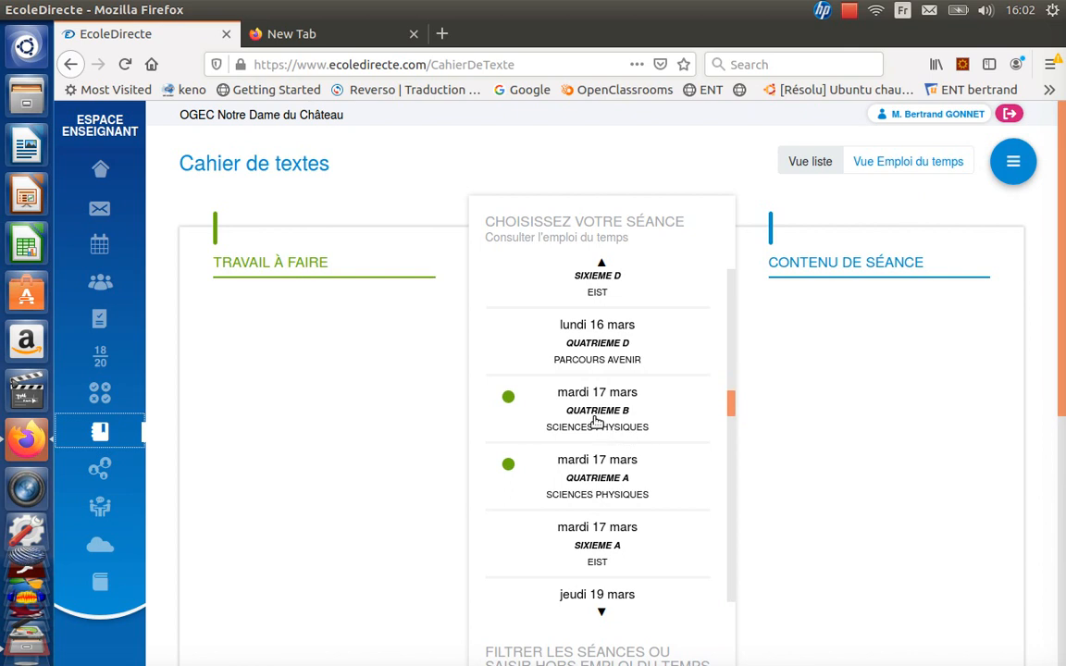
left_click(595, 412)
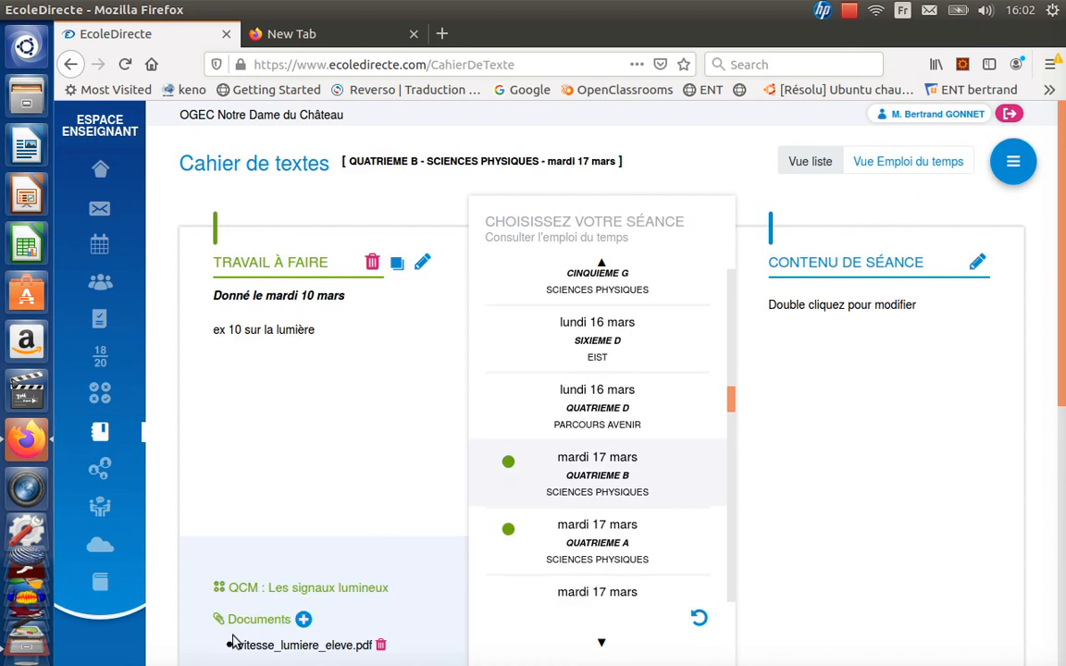
left_click(316, 589)
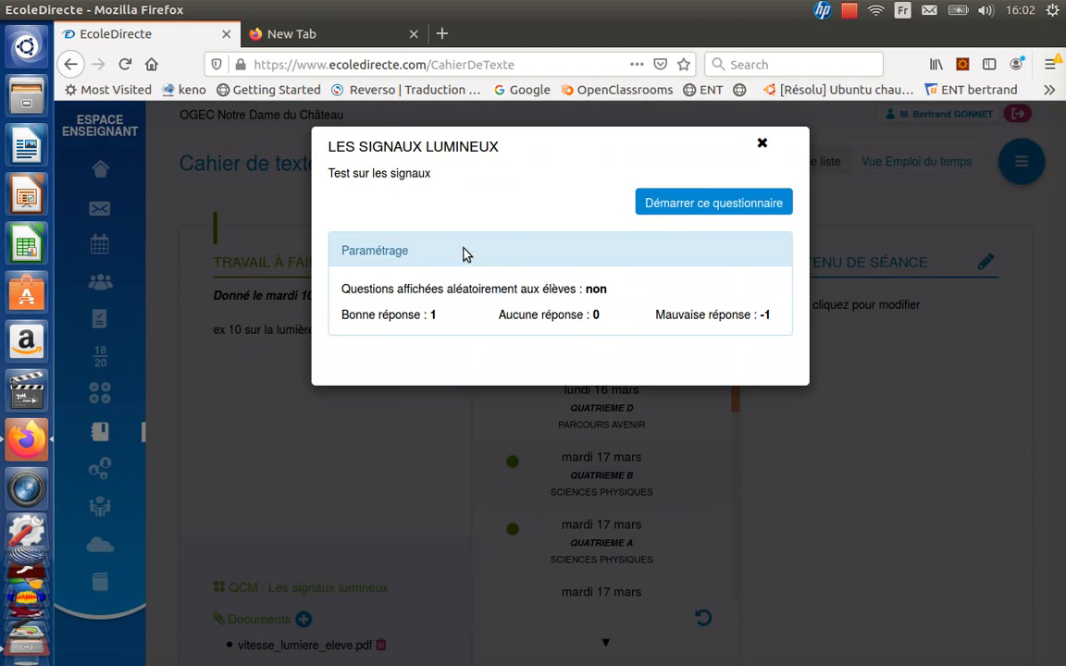
left_click(685, 205)
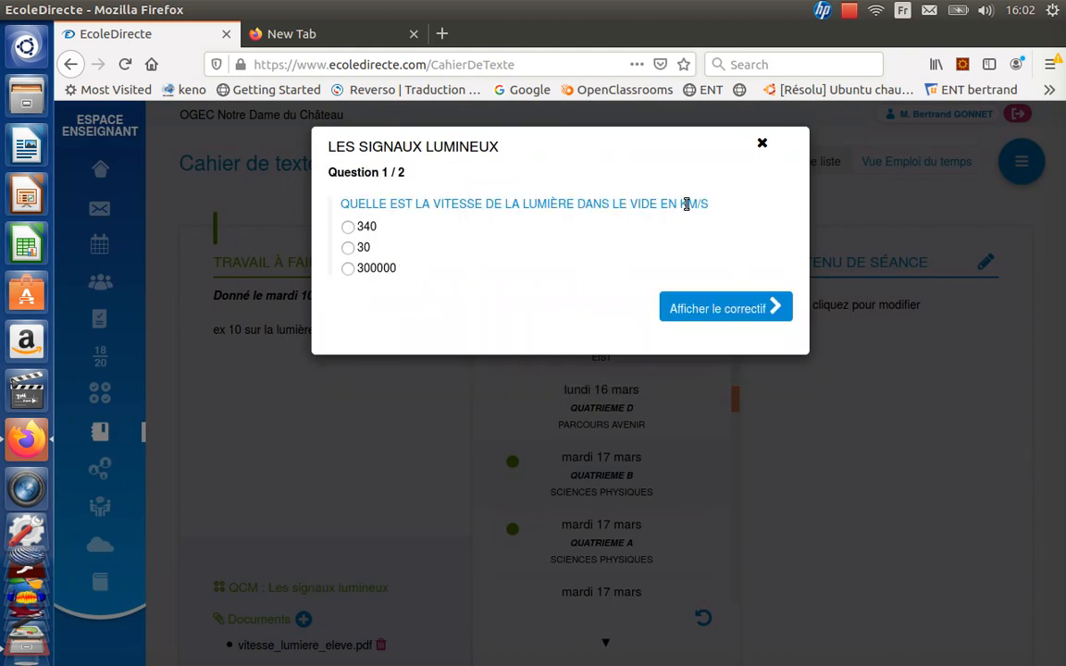
left_click(763, 146)
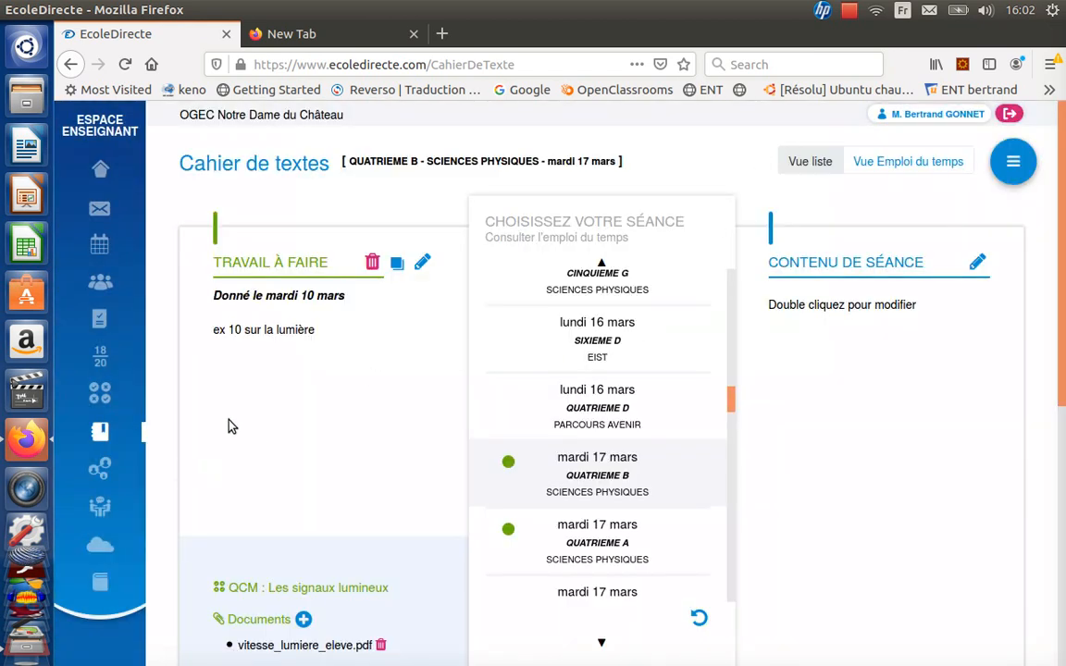
- View the results of the "Test sur les signaux" QCM for its QUATRIEME B homework association
mouse_move(138, 398)
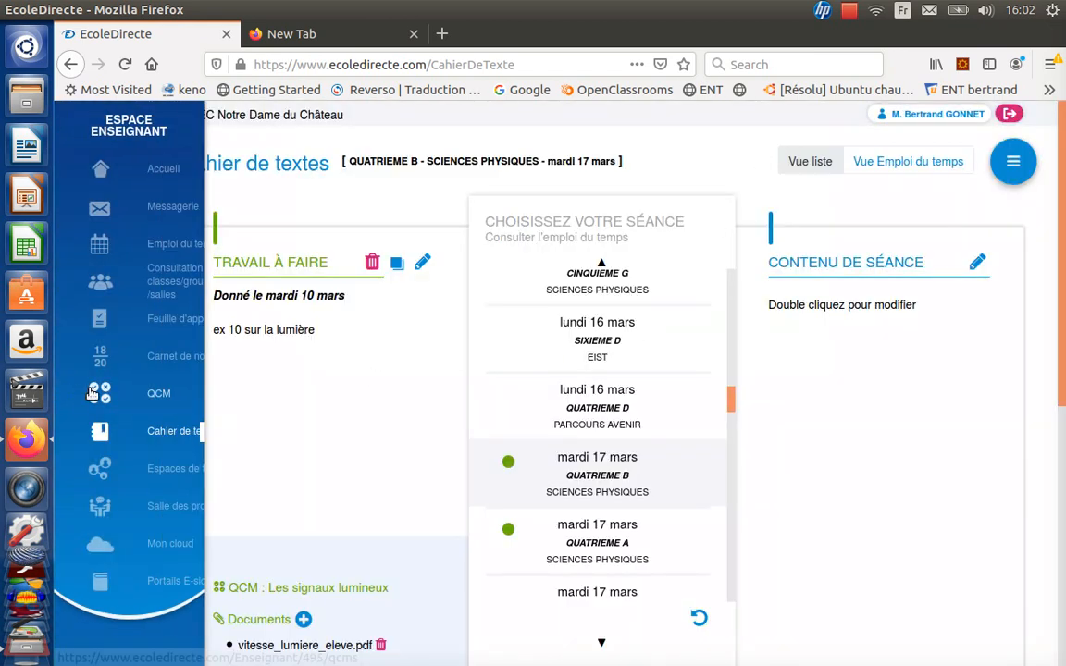
left_click(144, 395)
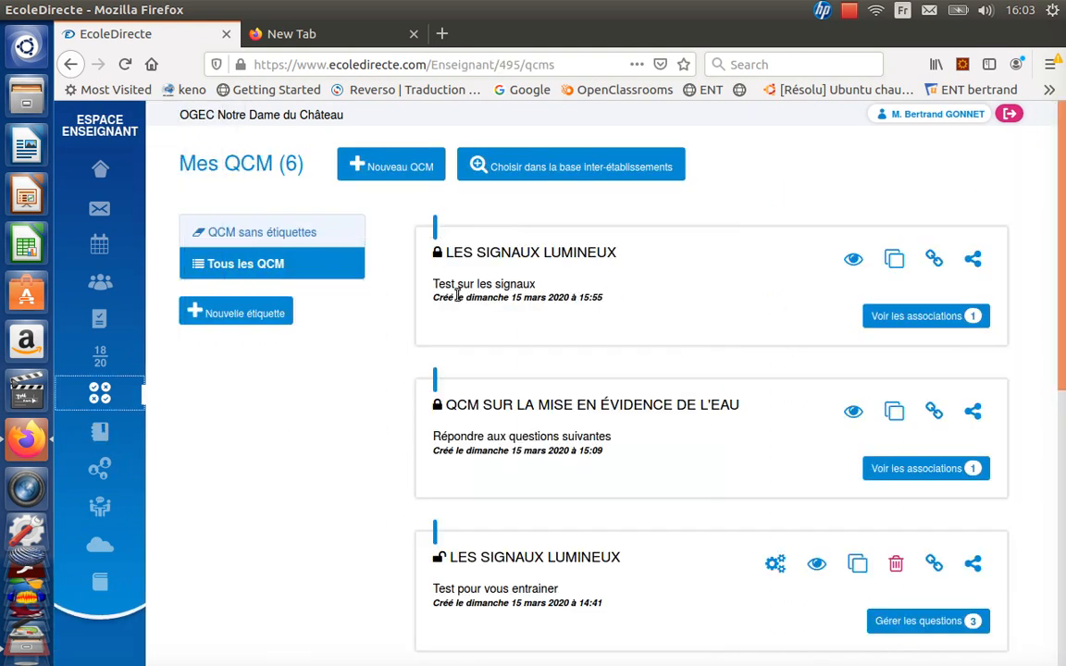
left_click(914, 316)
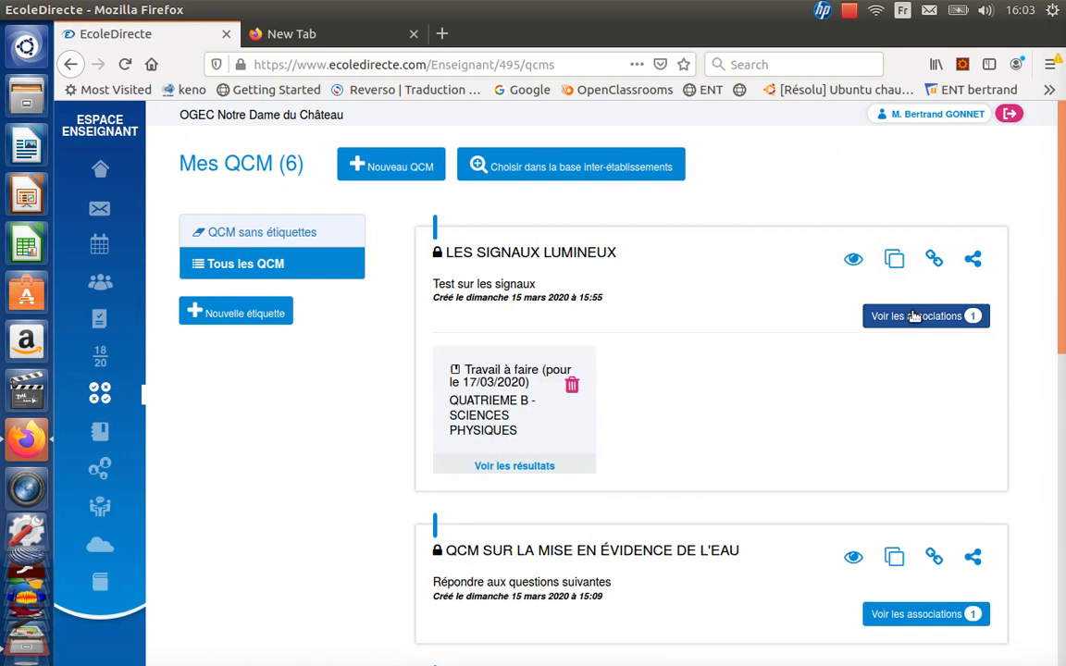
left_click(509, 467)
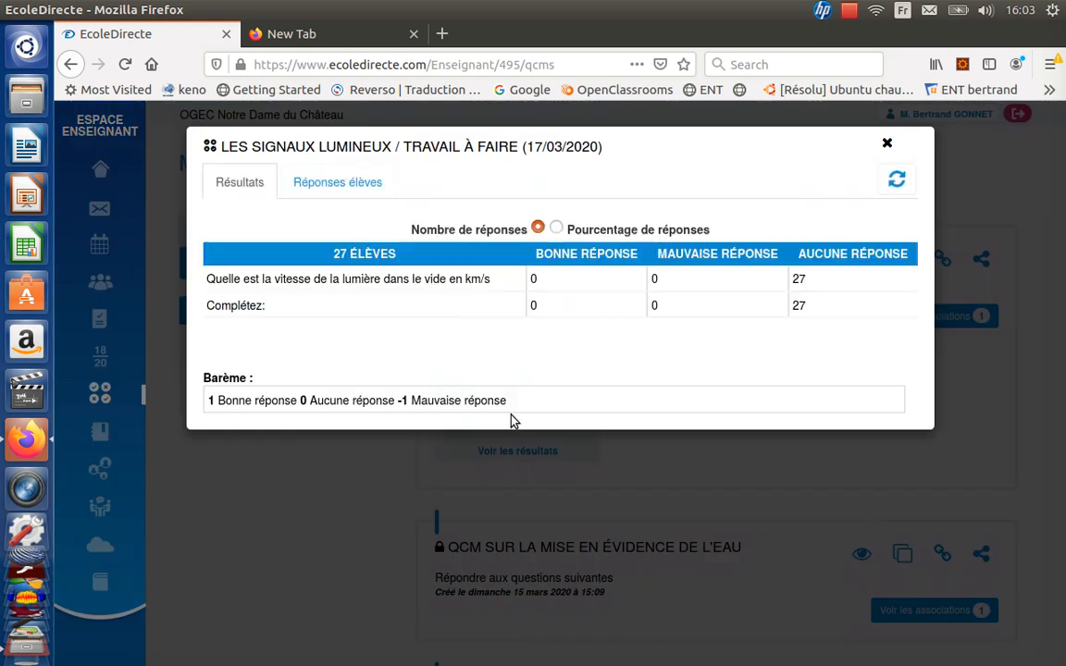
- Review the individual student answers to the "Les signaux lumineux" questionnaire for the 17/03/2020 homework
left_click(315, 184)
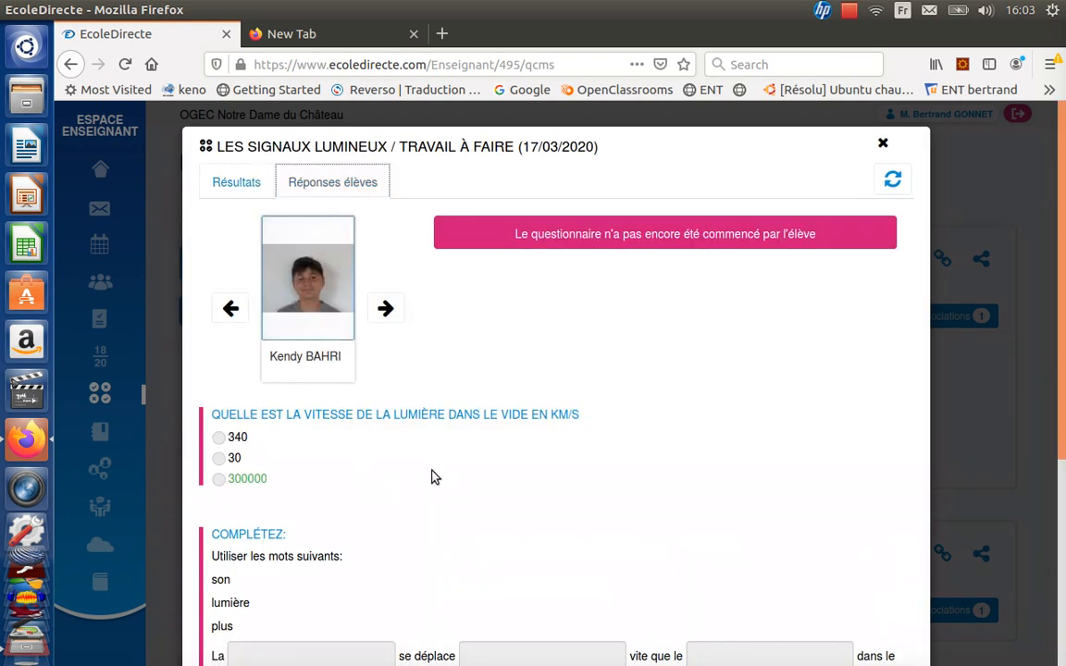
scroll(257, 534, "down", 3)
scroll(261, 533, "up", 3)
- Close the results and permanently delete the QCM's homework association for QUATRIEME B
left_click(883, 144)
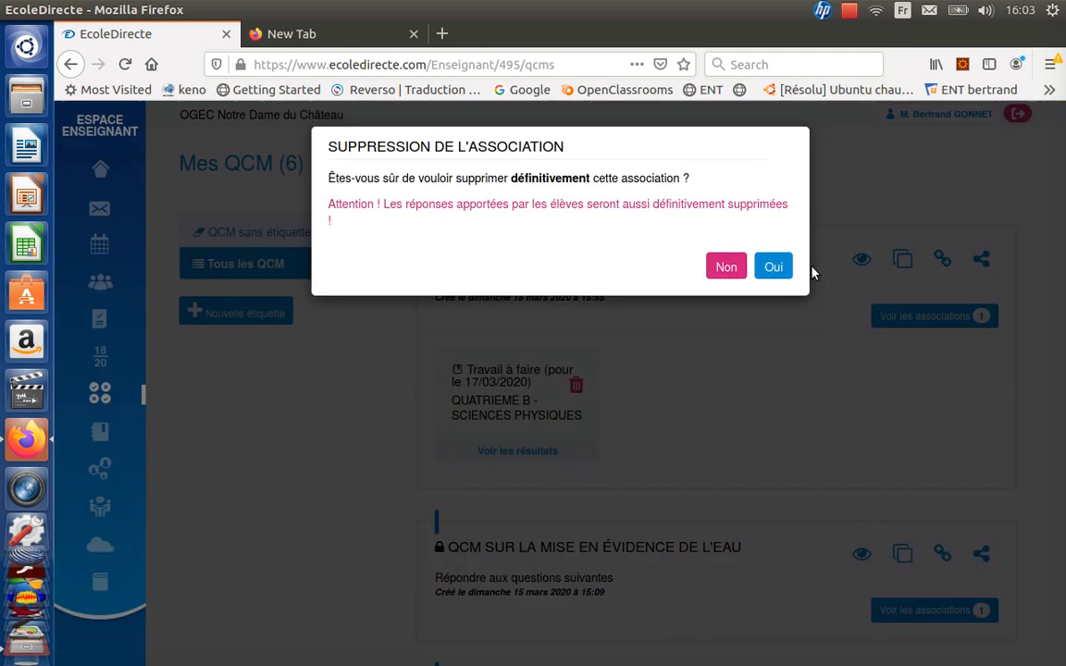
left_click(775, 268)
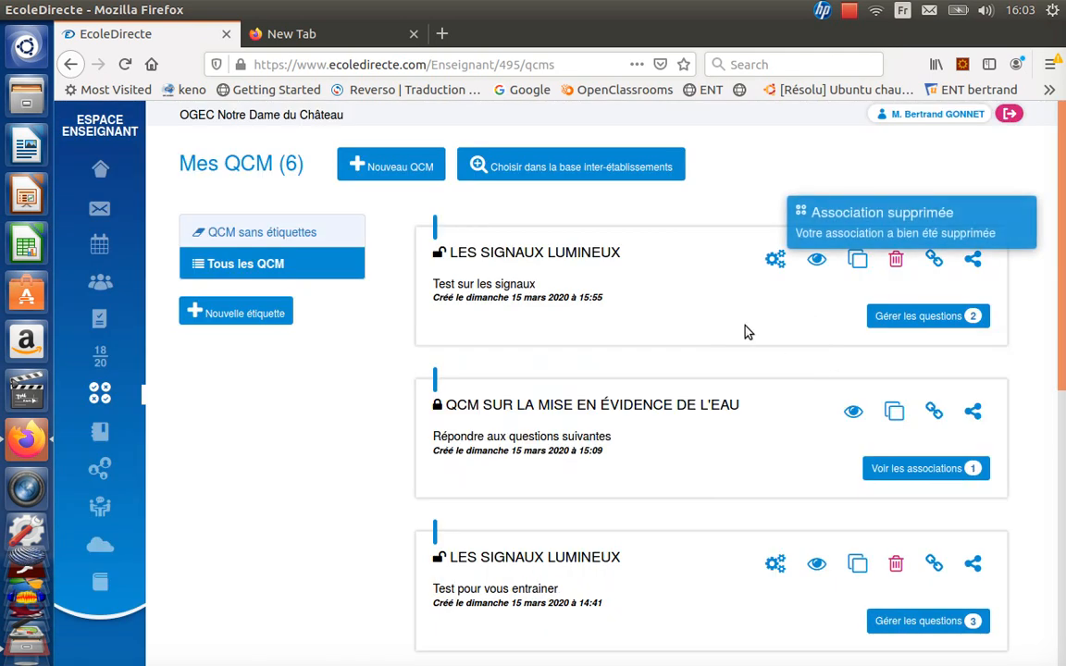
- Open the Carnet de notes for QUATRIEME B in SCIENCES PHYSIQUES and set the period to Trimestre 3
mouse_move(103, 367)
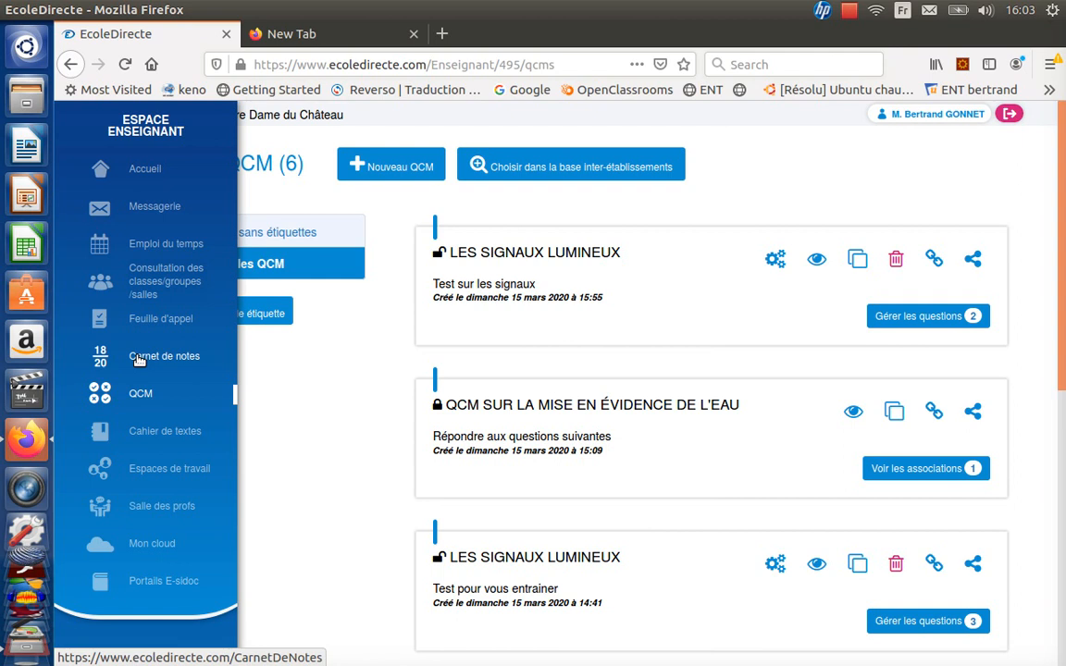
left_click(139, 359)
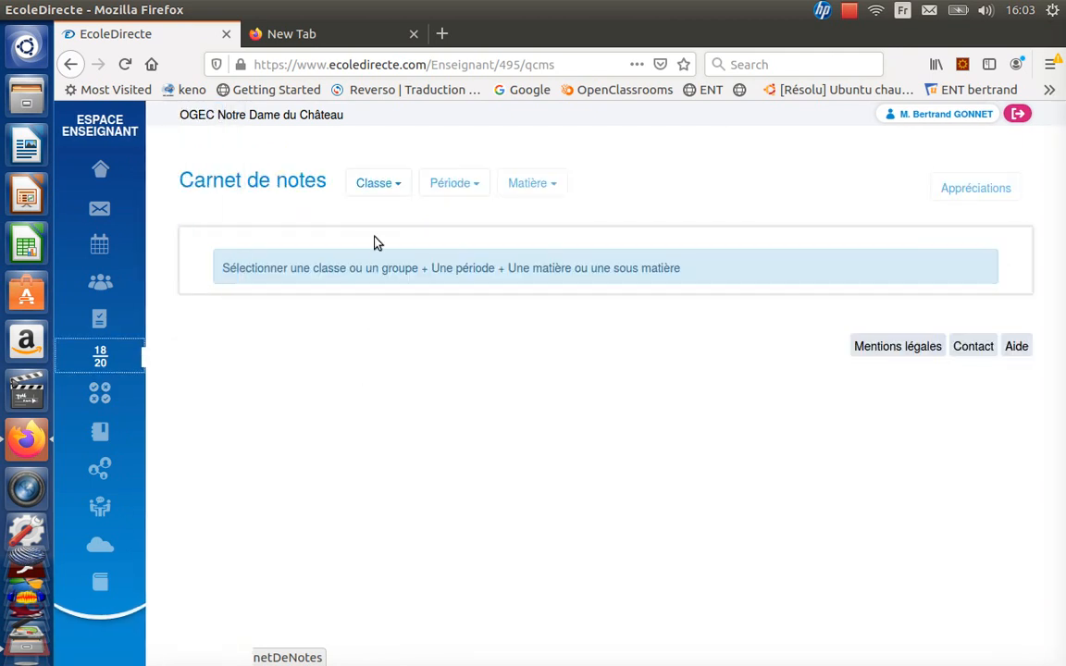
left_click(380, 185)
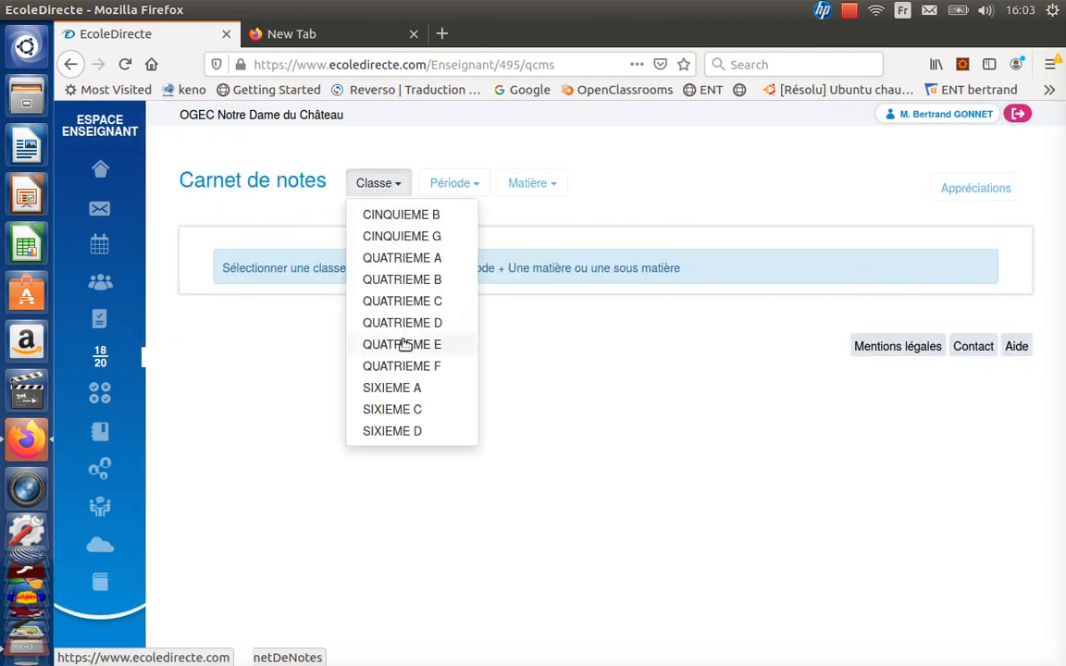
left_click(405, 284)
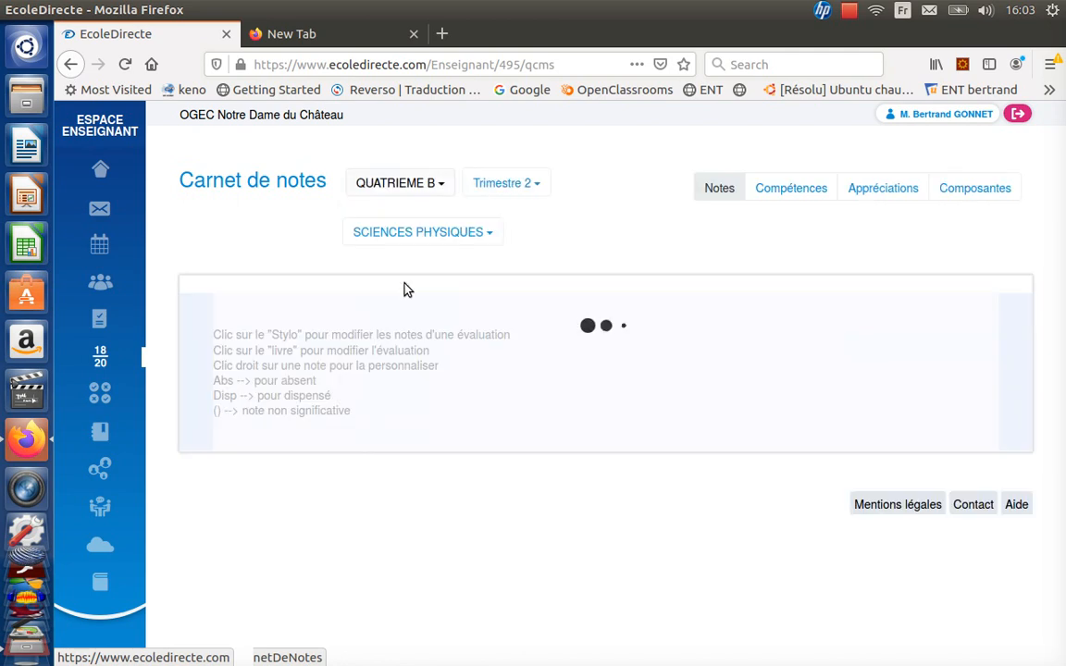
left_click(513, 193)
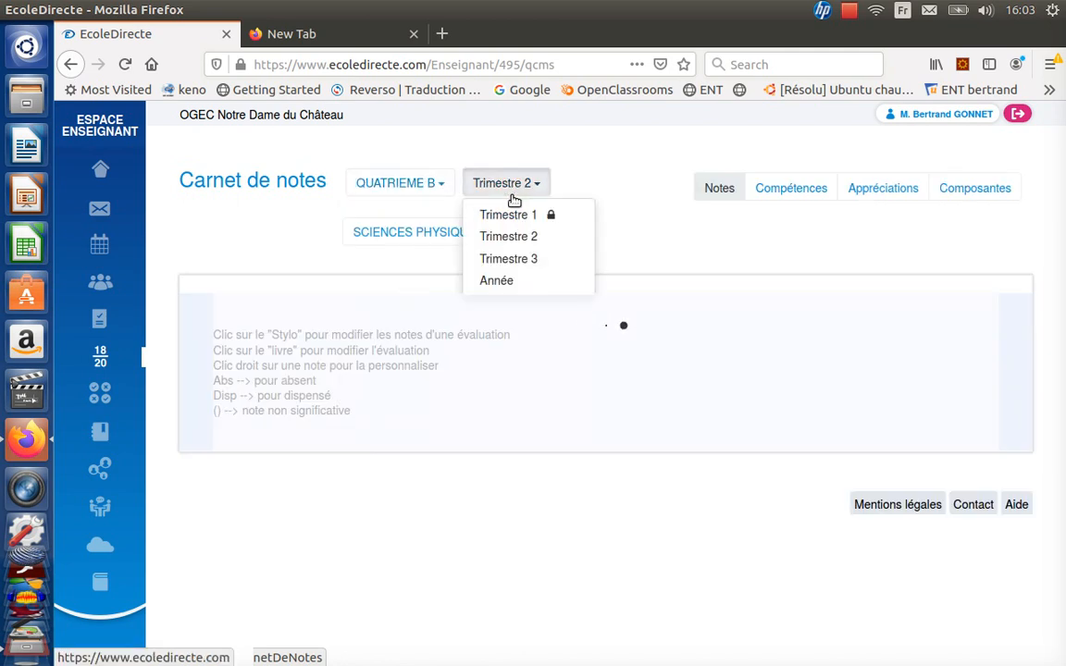
left_click(508, 261)
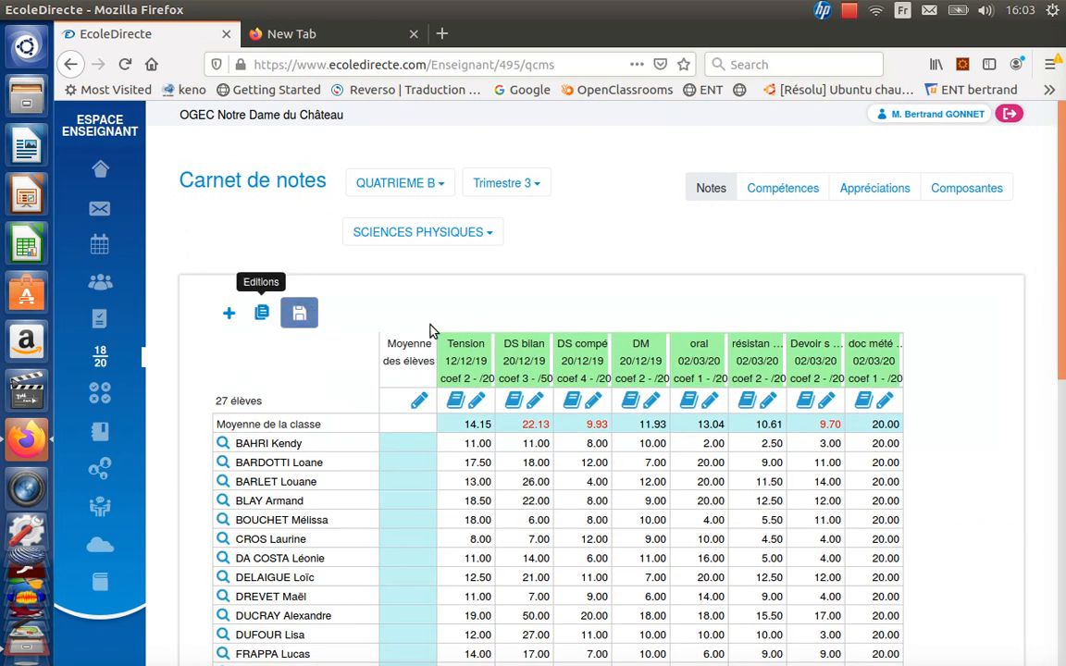
- Reload the QUATRIEME B grades for Trimestre 3 by reselecting the period, including a switch to Trimestre 2 and back
left_click(523, 185)
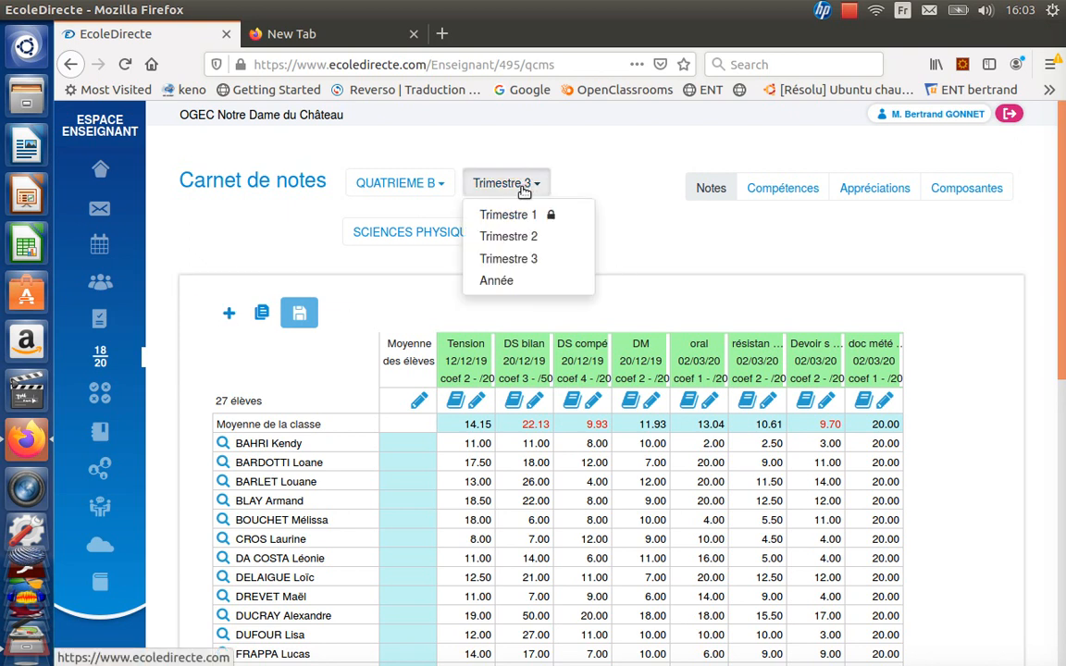
left_click(506, 265)
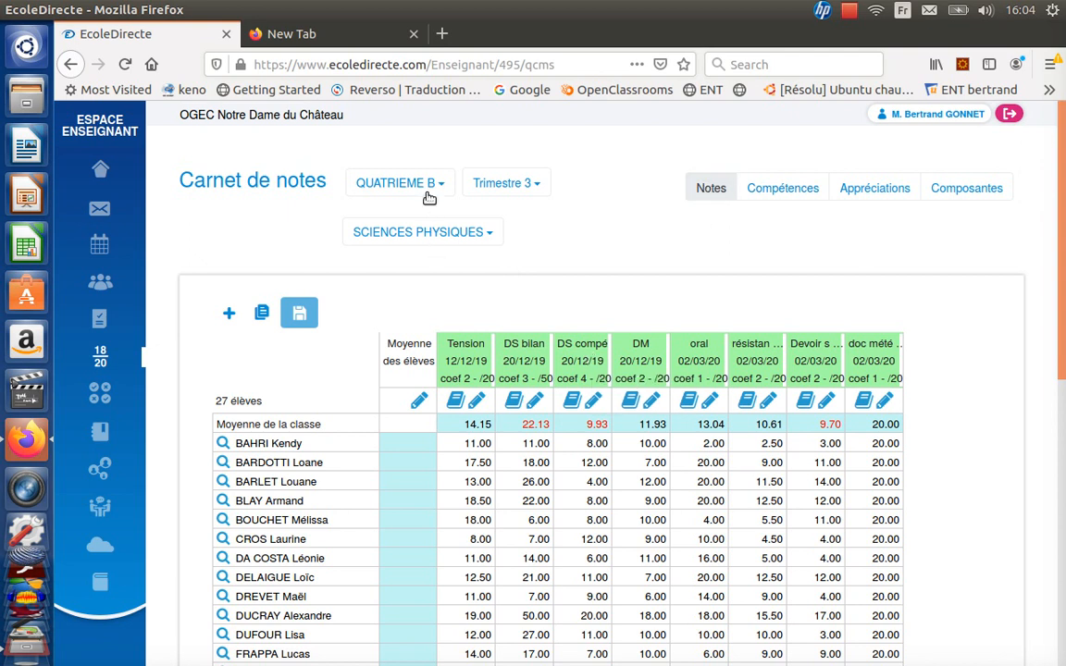
left_click(498, 185)
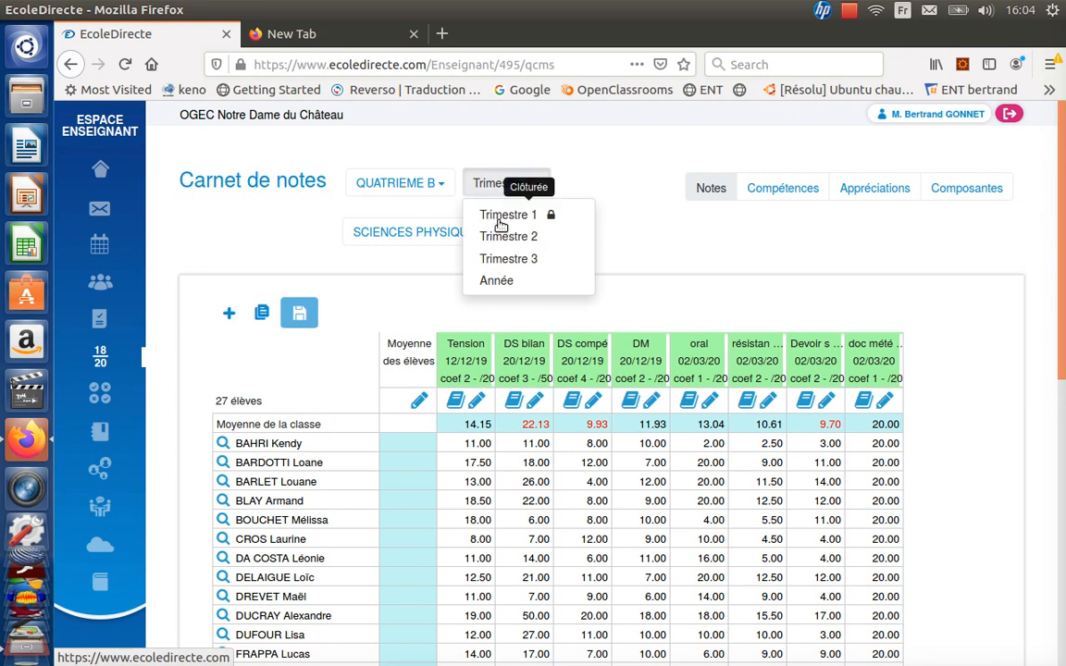
left_click(500, 238)
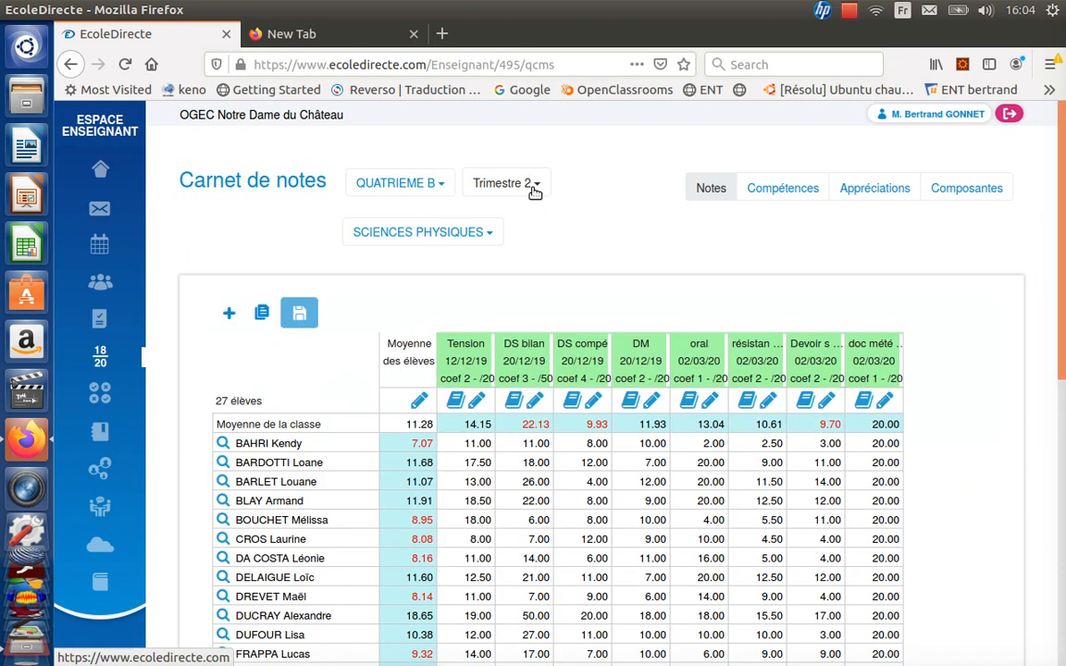
left_click(534, 185)
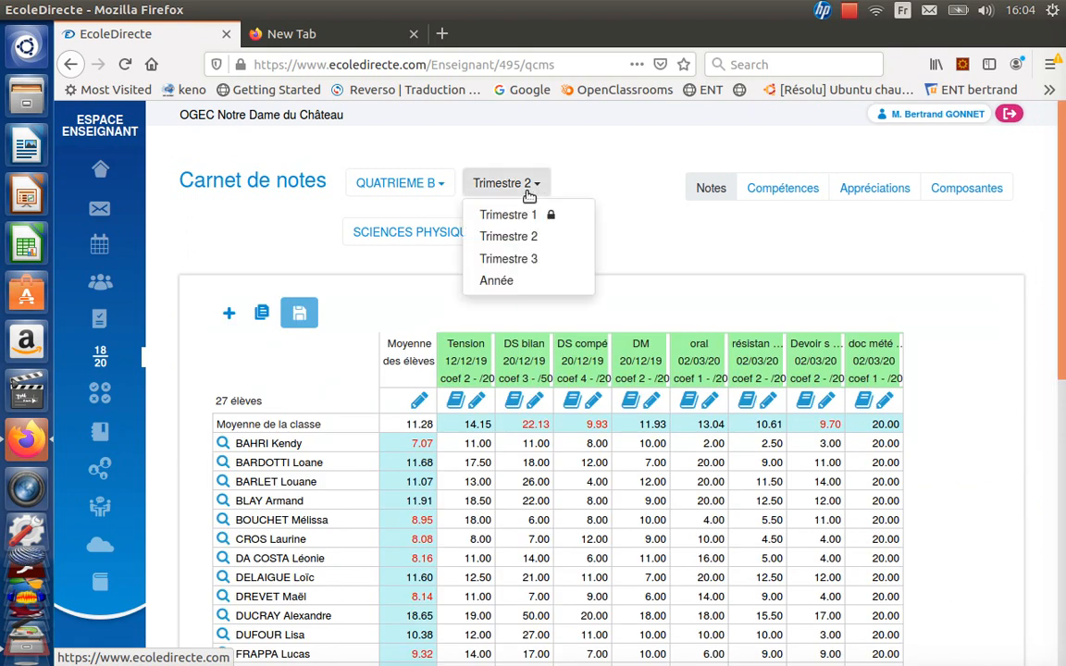
left_click(532, 259)
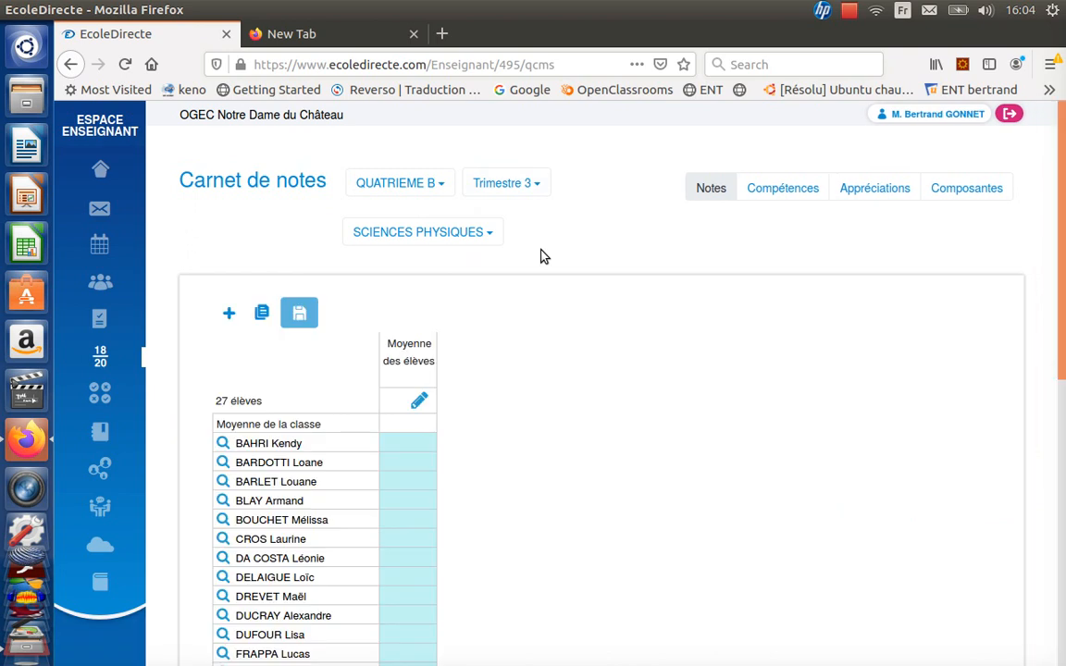
- Start a new evaluation named qcm1 of type INTERROGATIONS, dated 17/03/2020
left_click(232, 312)
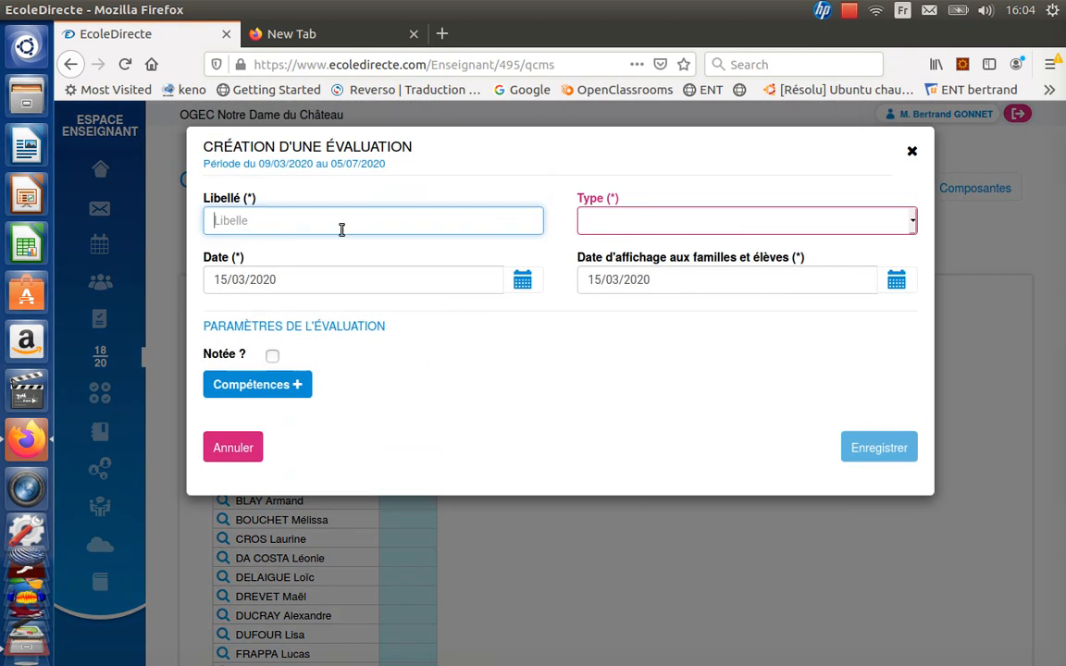
type("q")
left_click(685, 221)
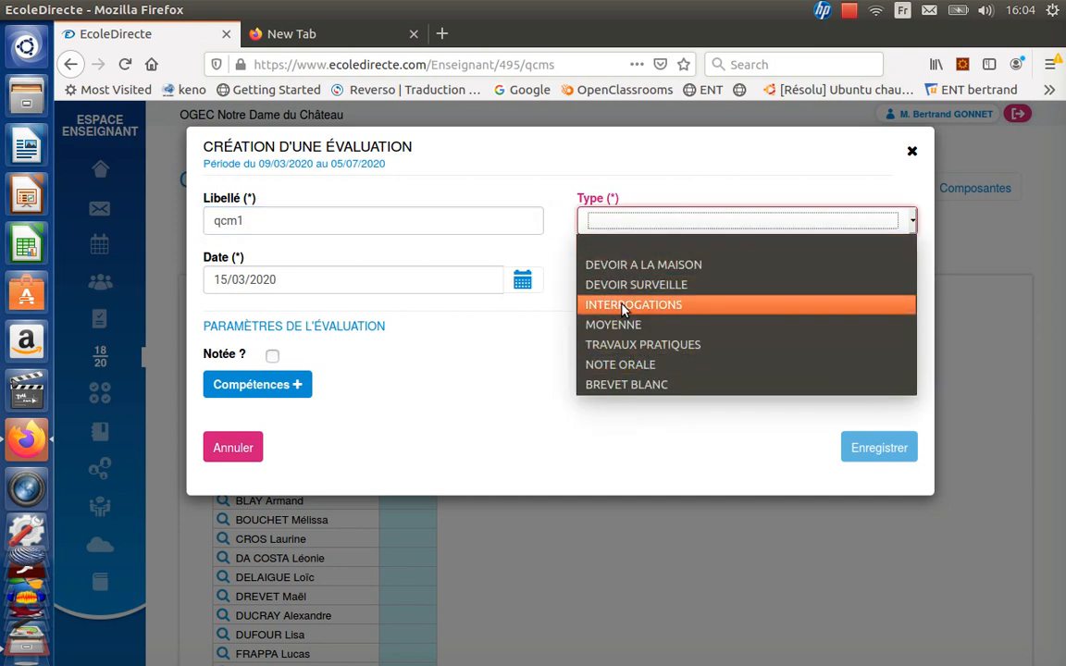
left_click(622, 311)
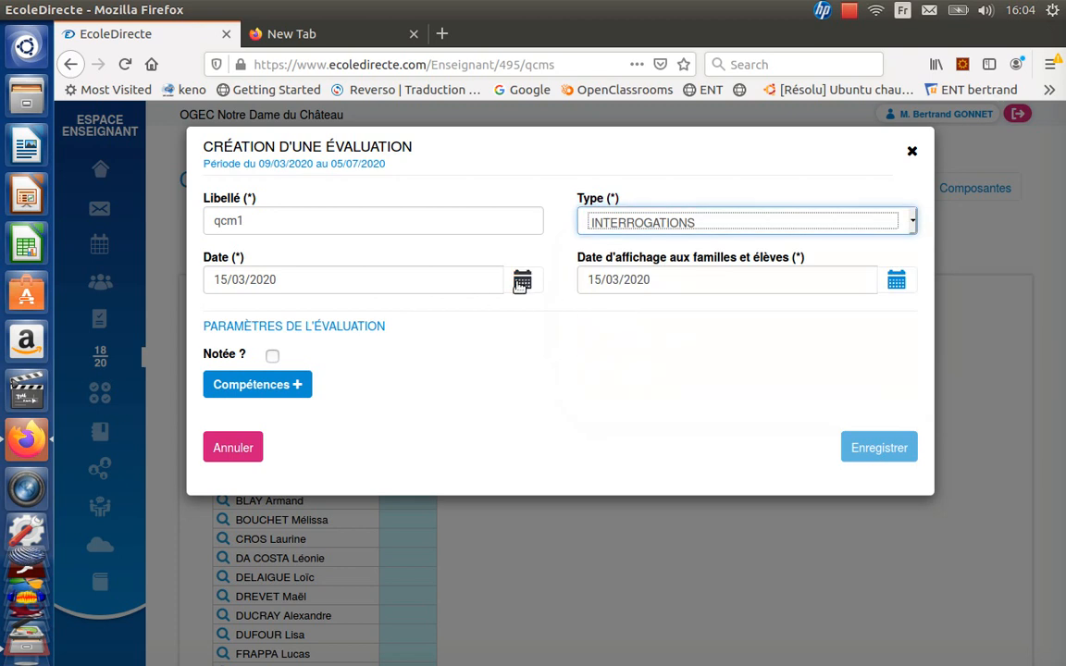
left_click(521, 281)
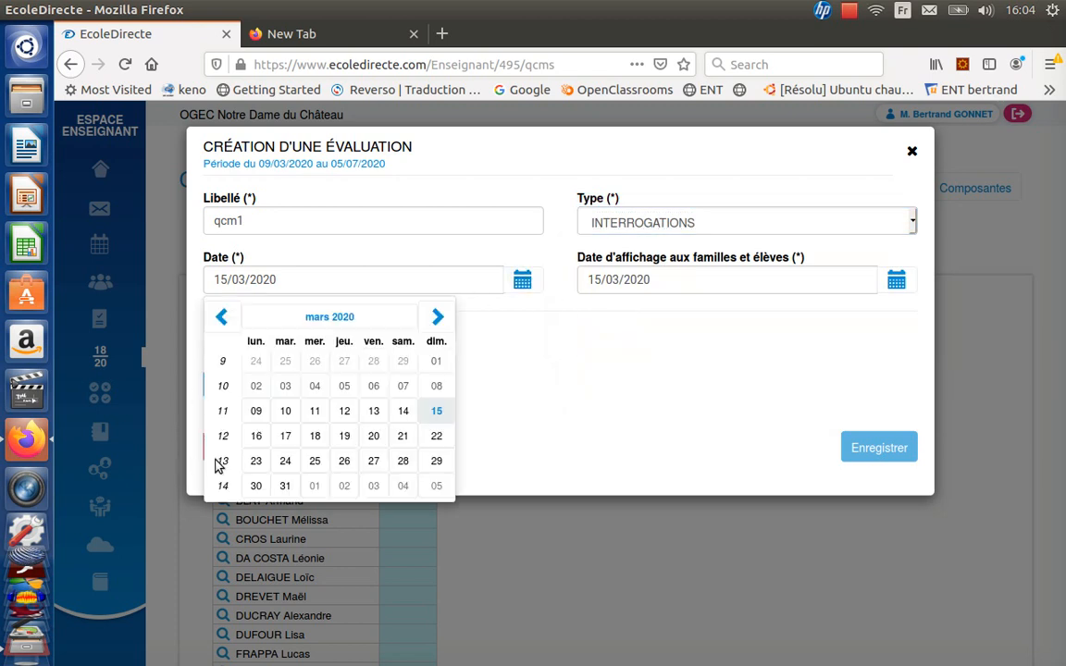
left_click(286, 436)
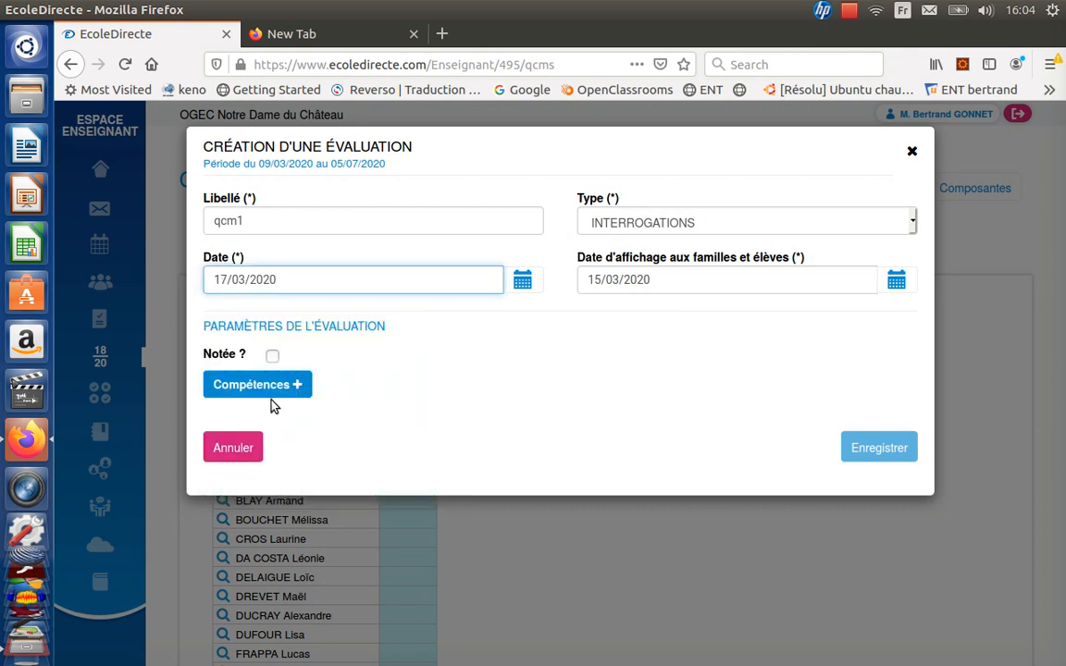
- Make the qcm1 evaluation graded out of 10, register it, and save the gradebook entry
left_click(273, 357)
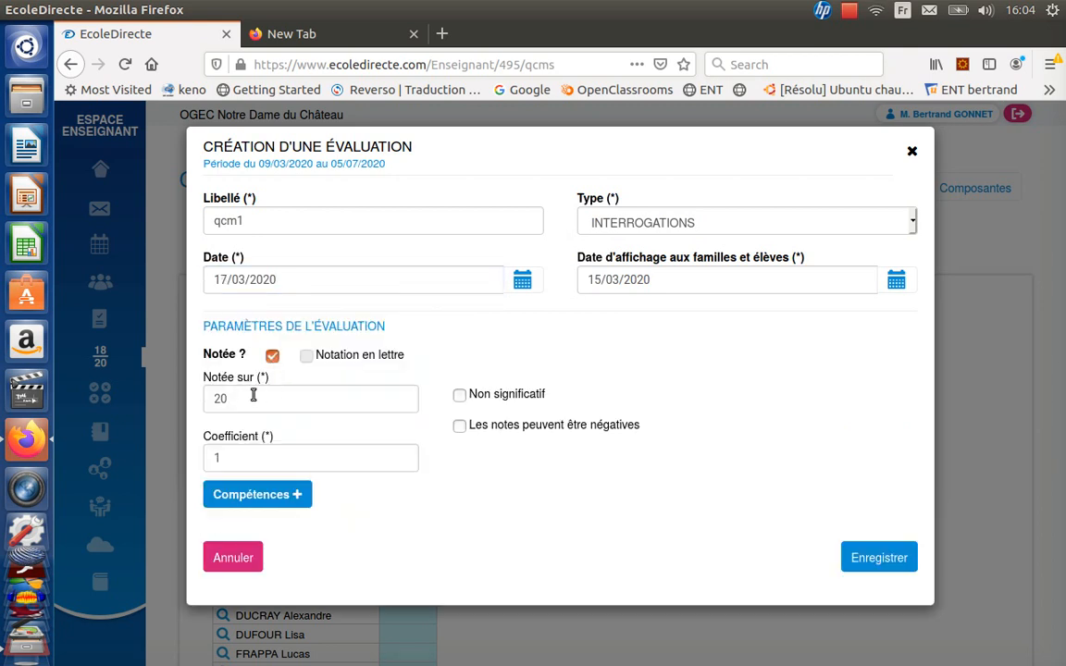
left_click_drag(240, 396, 197, 359)
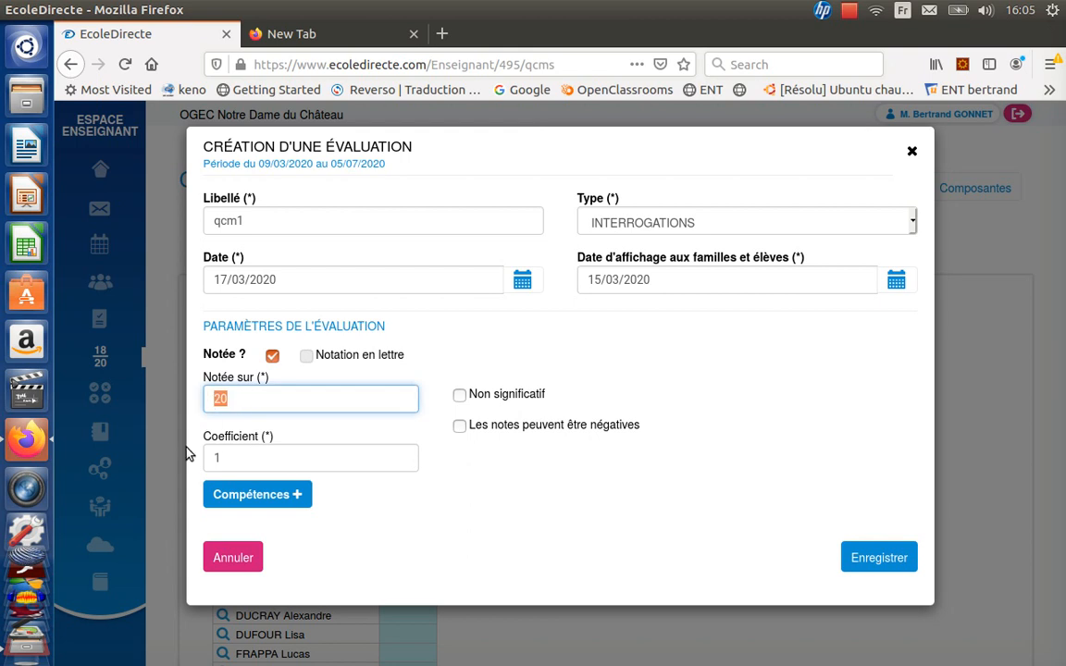
type("10")
left_click(861, 557)
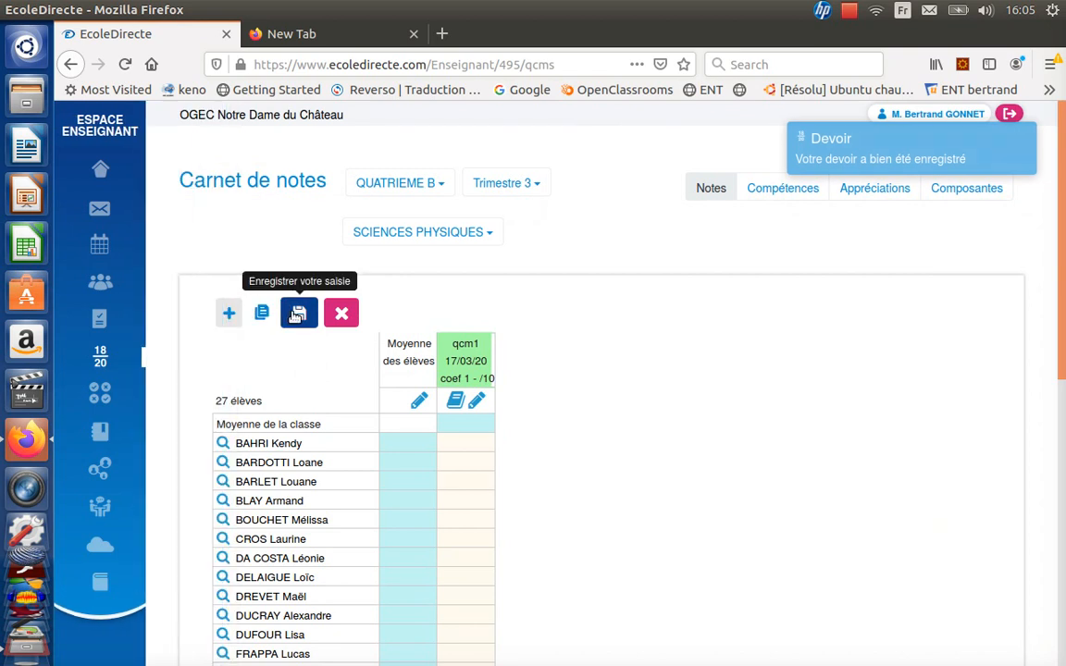
left_click(296, 315)
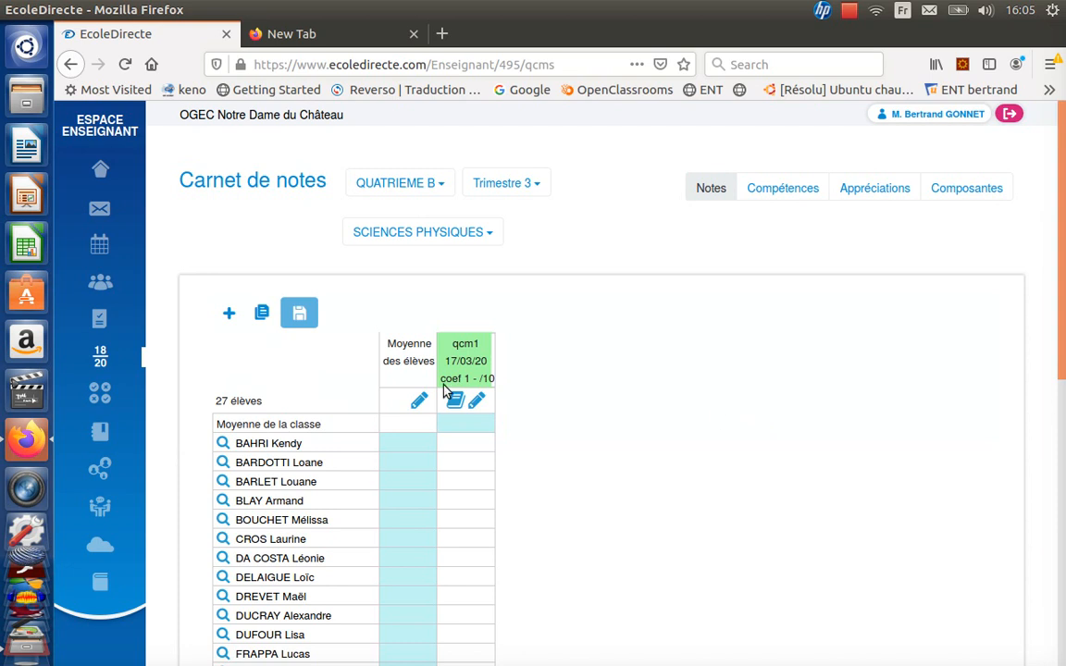
- Associate the "Test sur les signaux" QCM with the summative evaluation qcm1 (17/03/2020) of QUATRIEME B, Trimestre 3, and close the association window
mouse_move(102, 398)
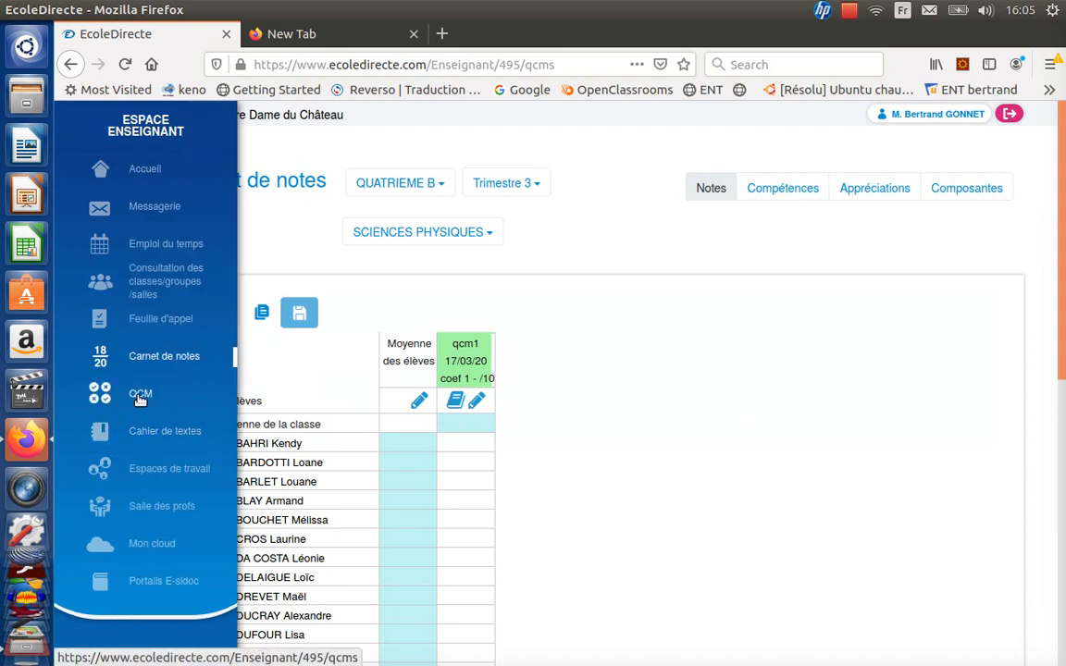
left_click(140, 396)
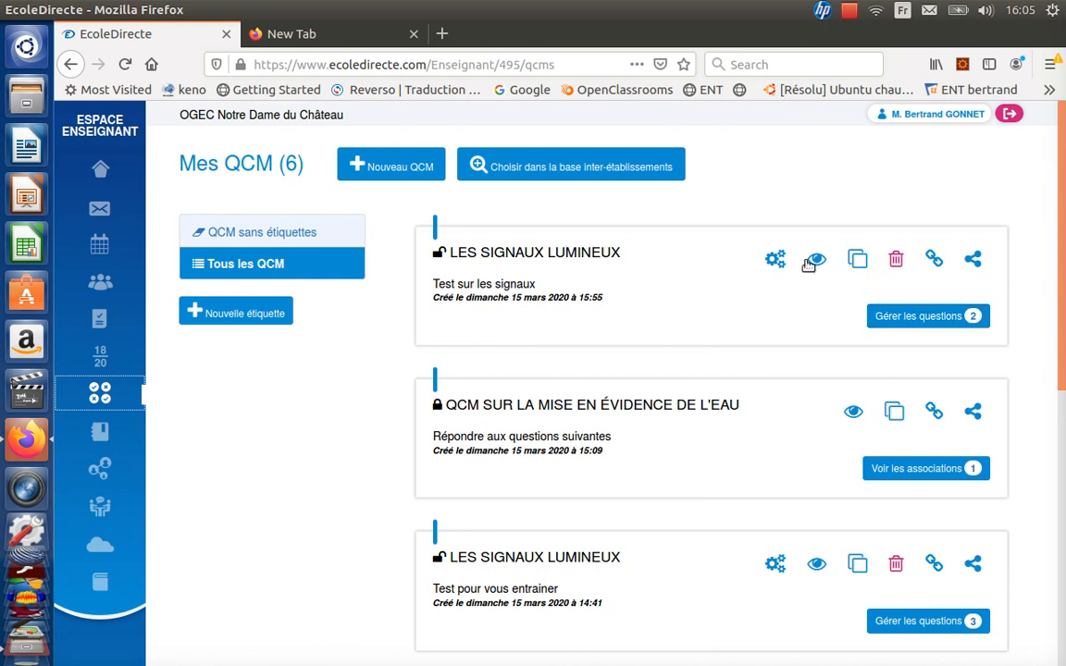
left_click(935, 260)
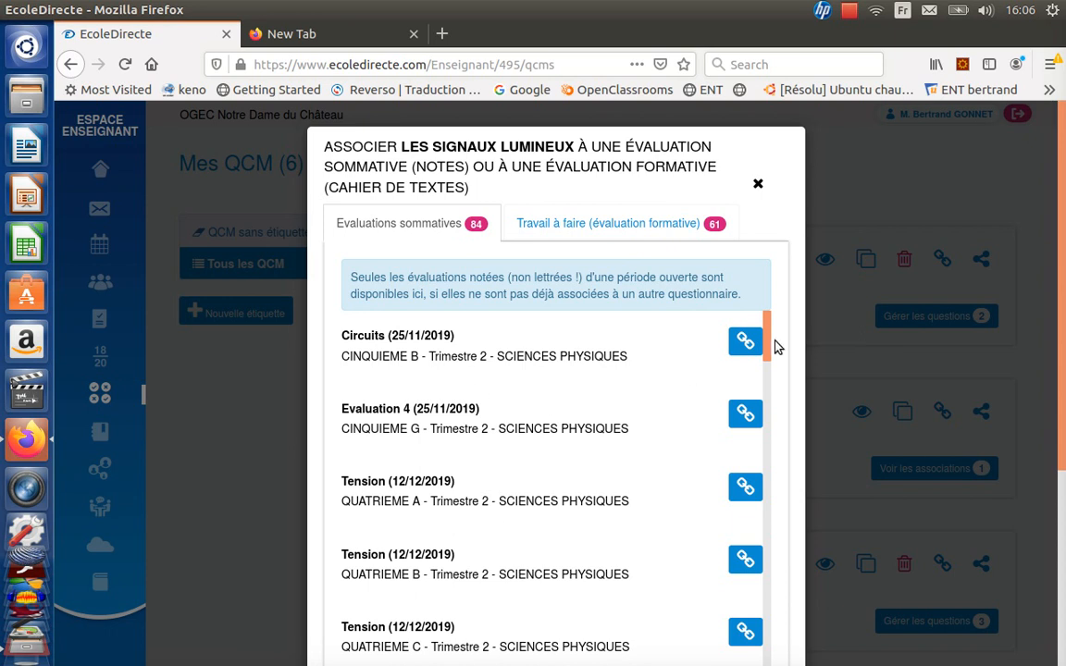
scroll(721, 357, "down", 2)
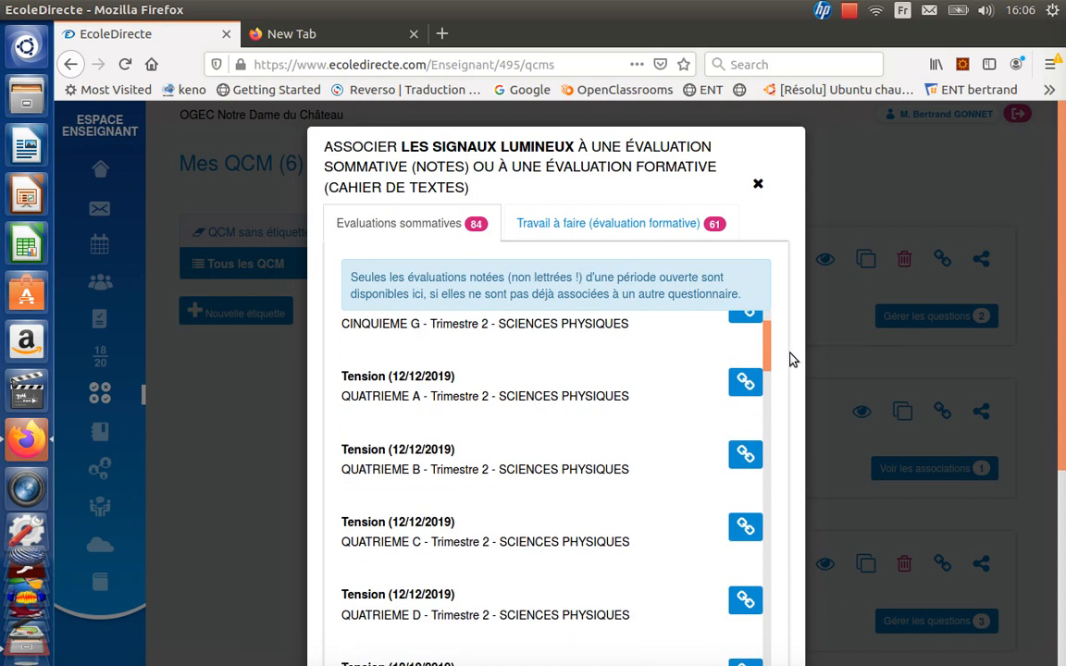
left_click_drag(768, 352, 768, 659)
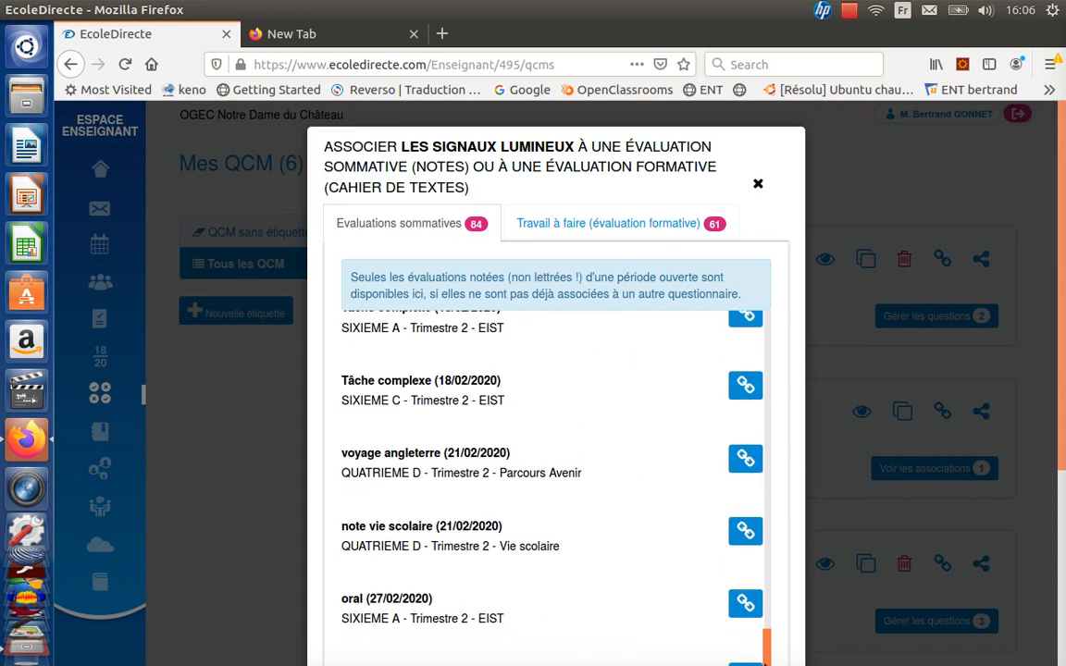
scroll(683, 500, "down", 5)
scroll(1018, 488, "down", 3)
left_click_drag(766, 440, 768, 629)
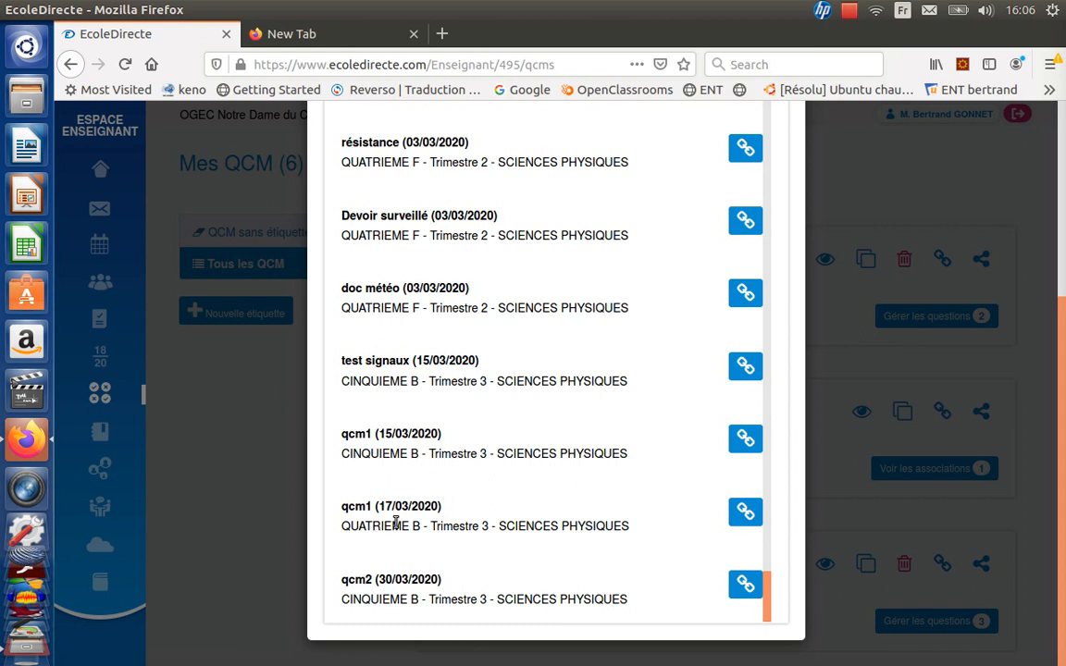
left_click(743, 512)
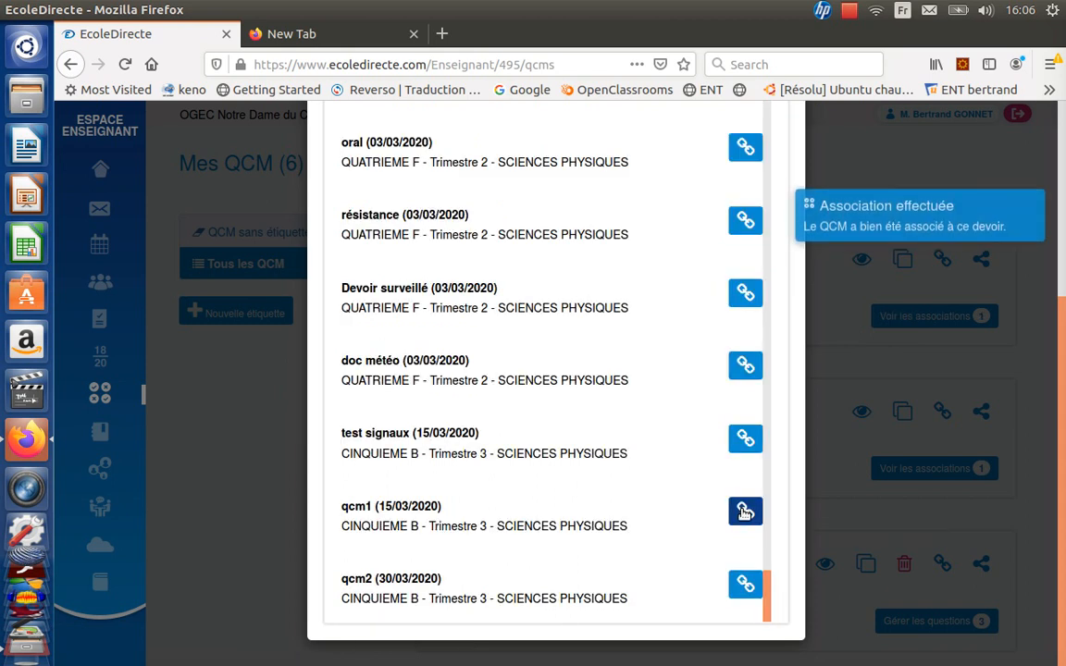
scroll(786, 343, "up", 10)
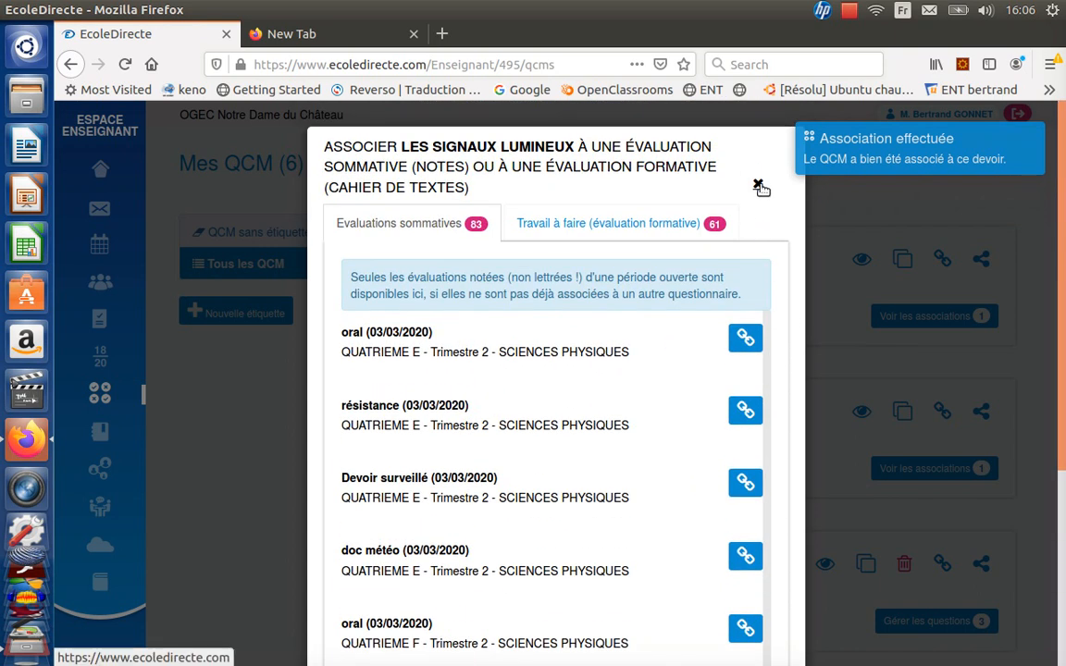
left_click(758, 186)
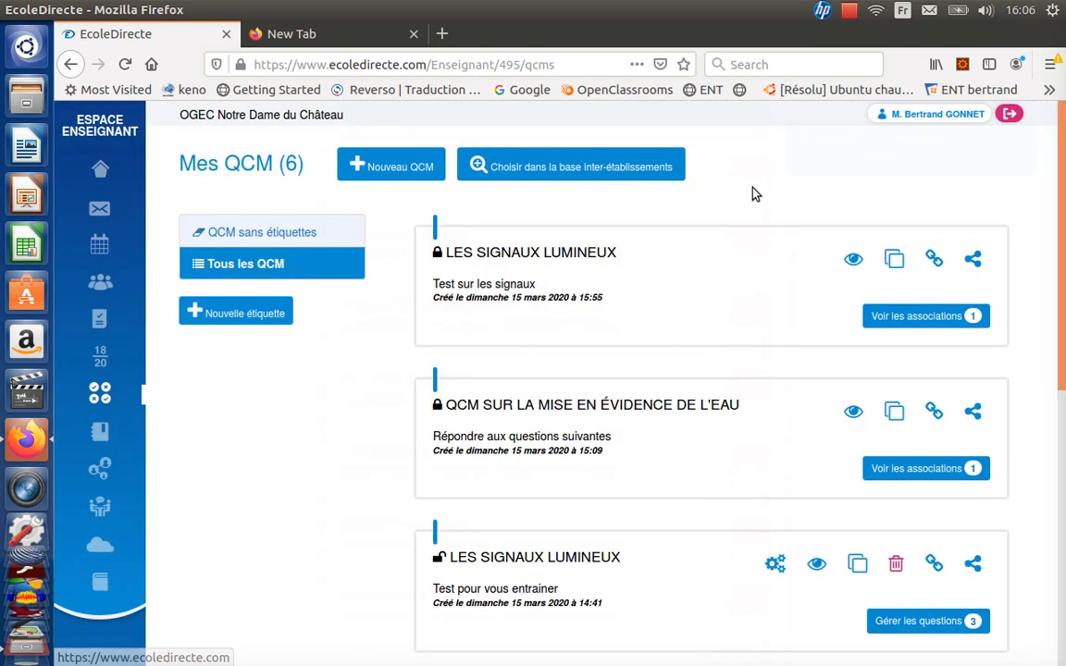
- Activate student access to the "Test sur les signaux" QCM through its qcm1 (17/03/2020) association for QUATRIEME B
left_click(926, 316)
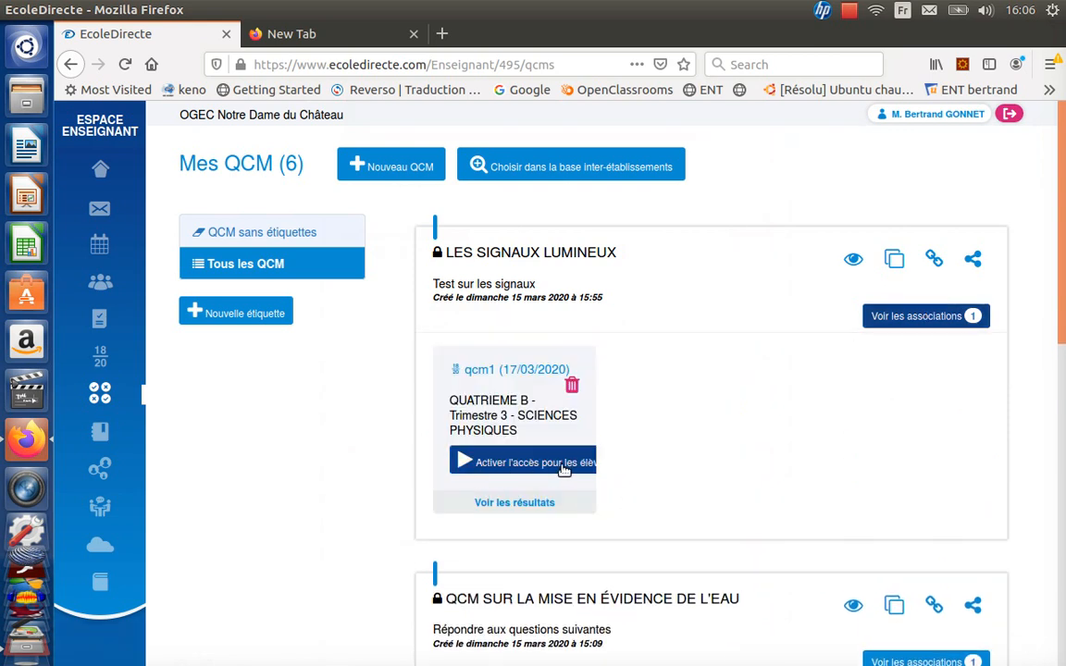
left_click(532, 465)
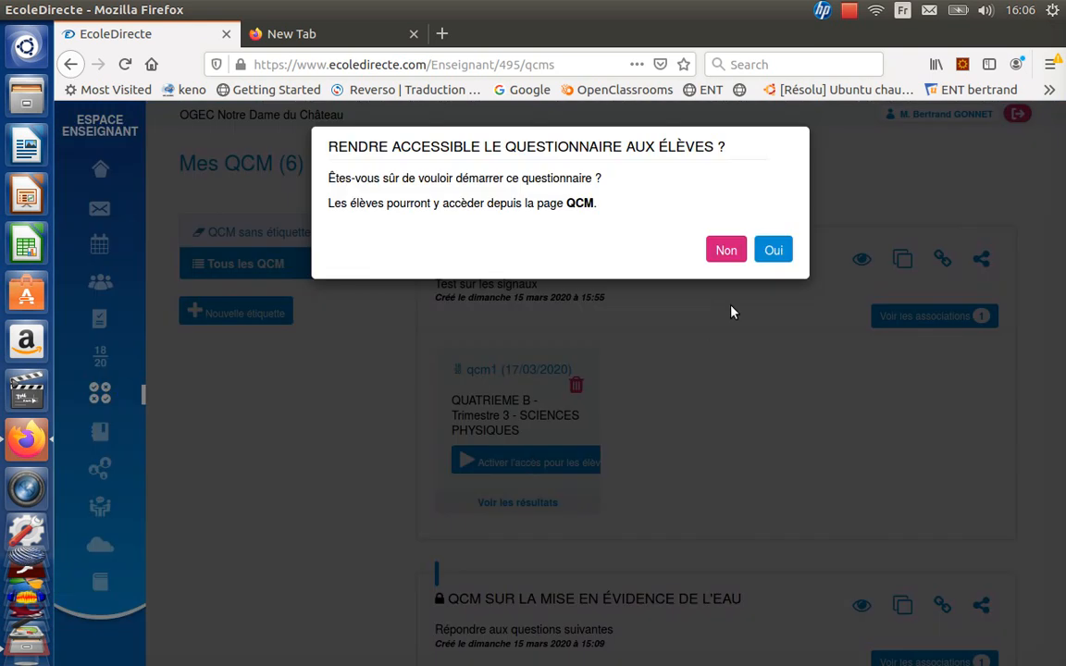
left_click(773, 251)
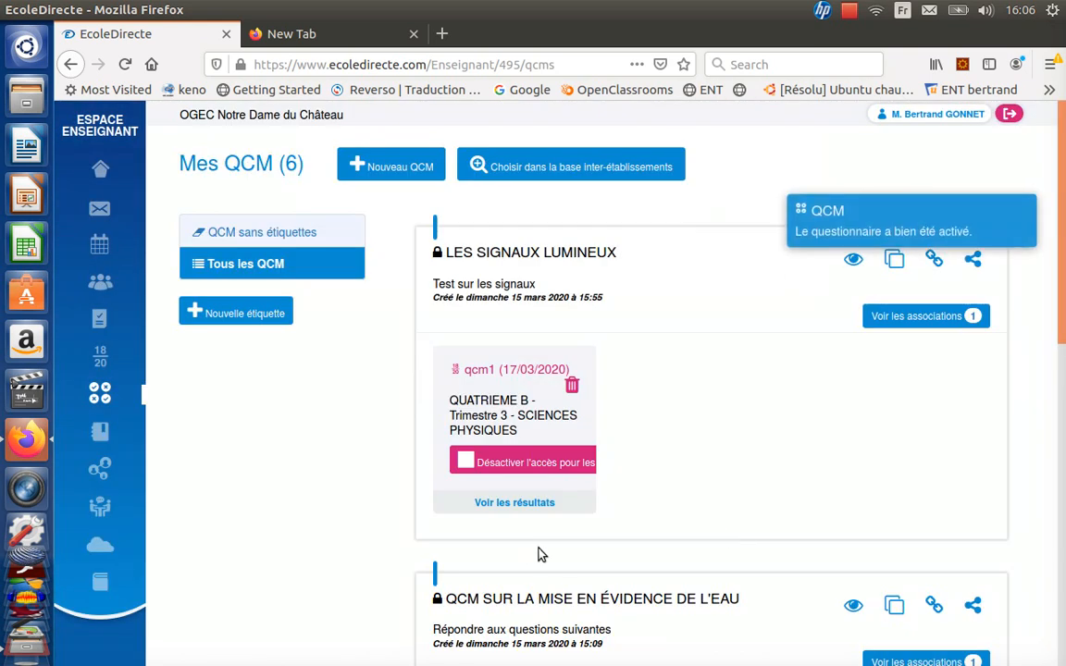